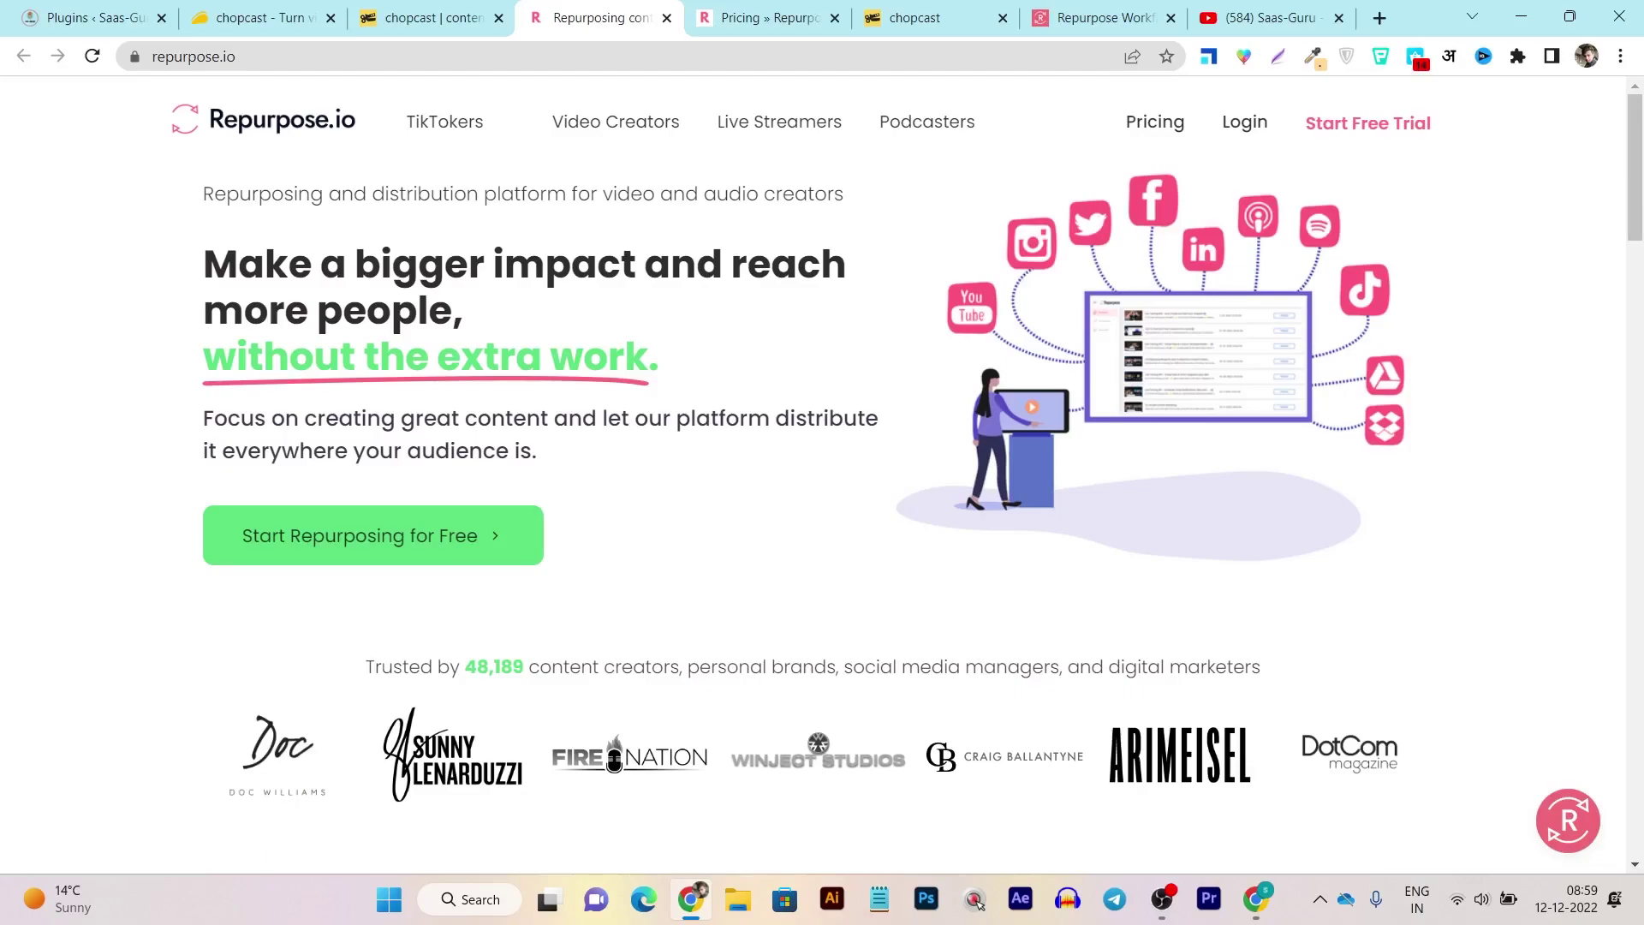
- Compare the Chopcast and Repurpose.io homepages, ending on Chopcast's My Folders dashboard
left_click(432, 18)
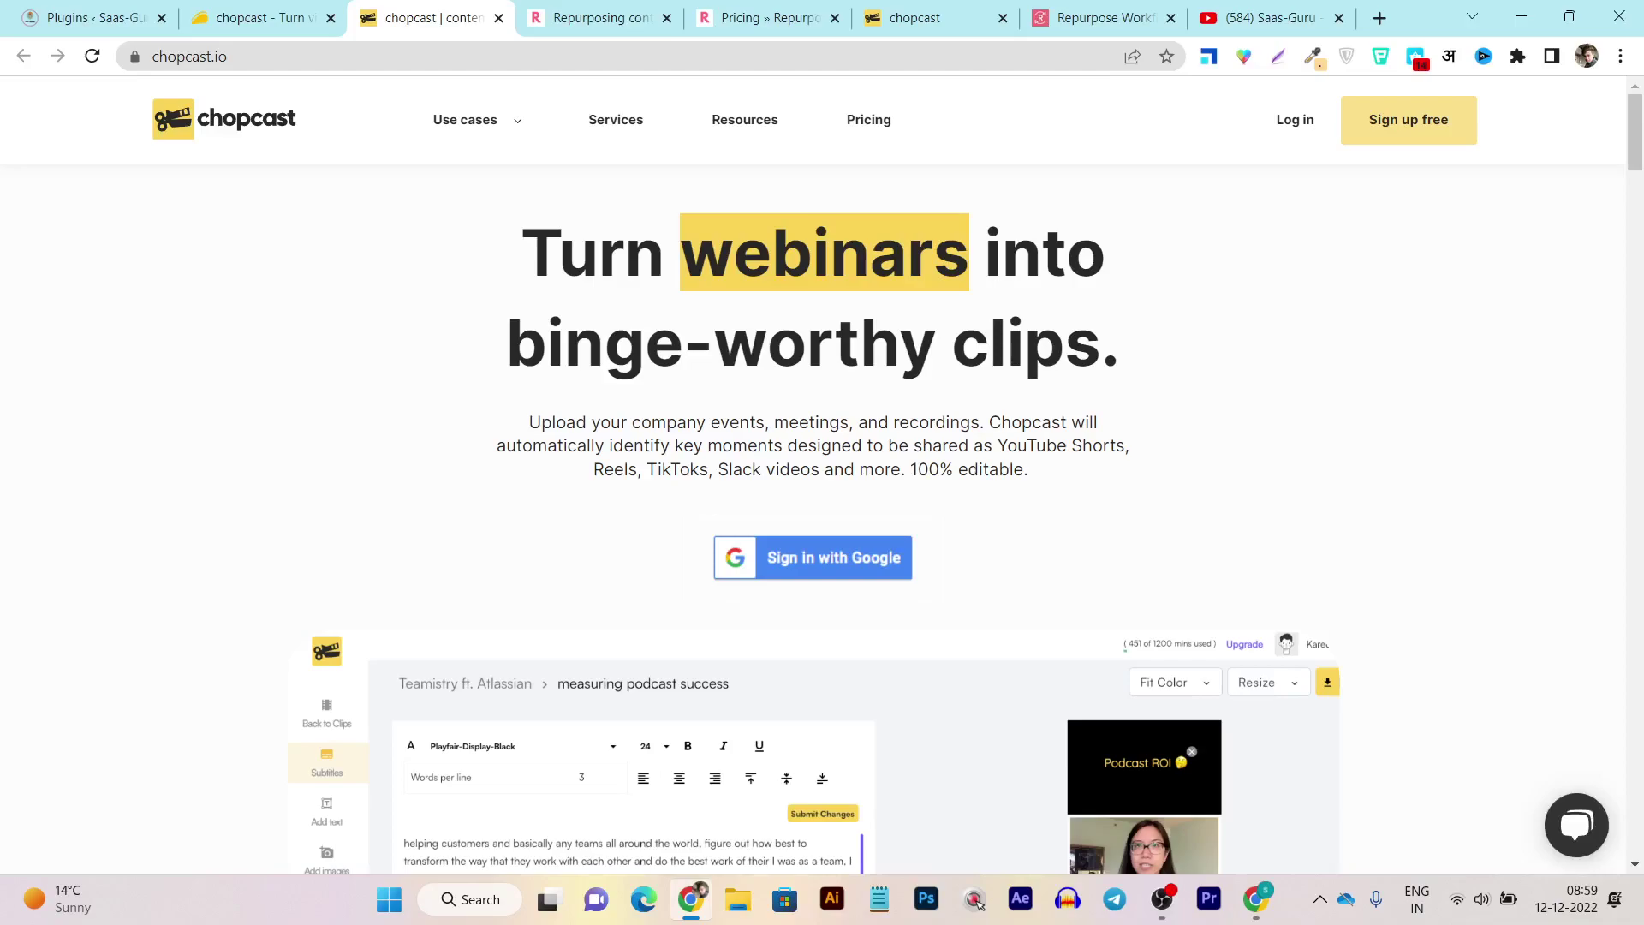
key("ctrl+Tab")
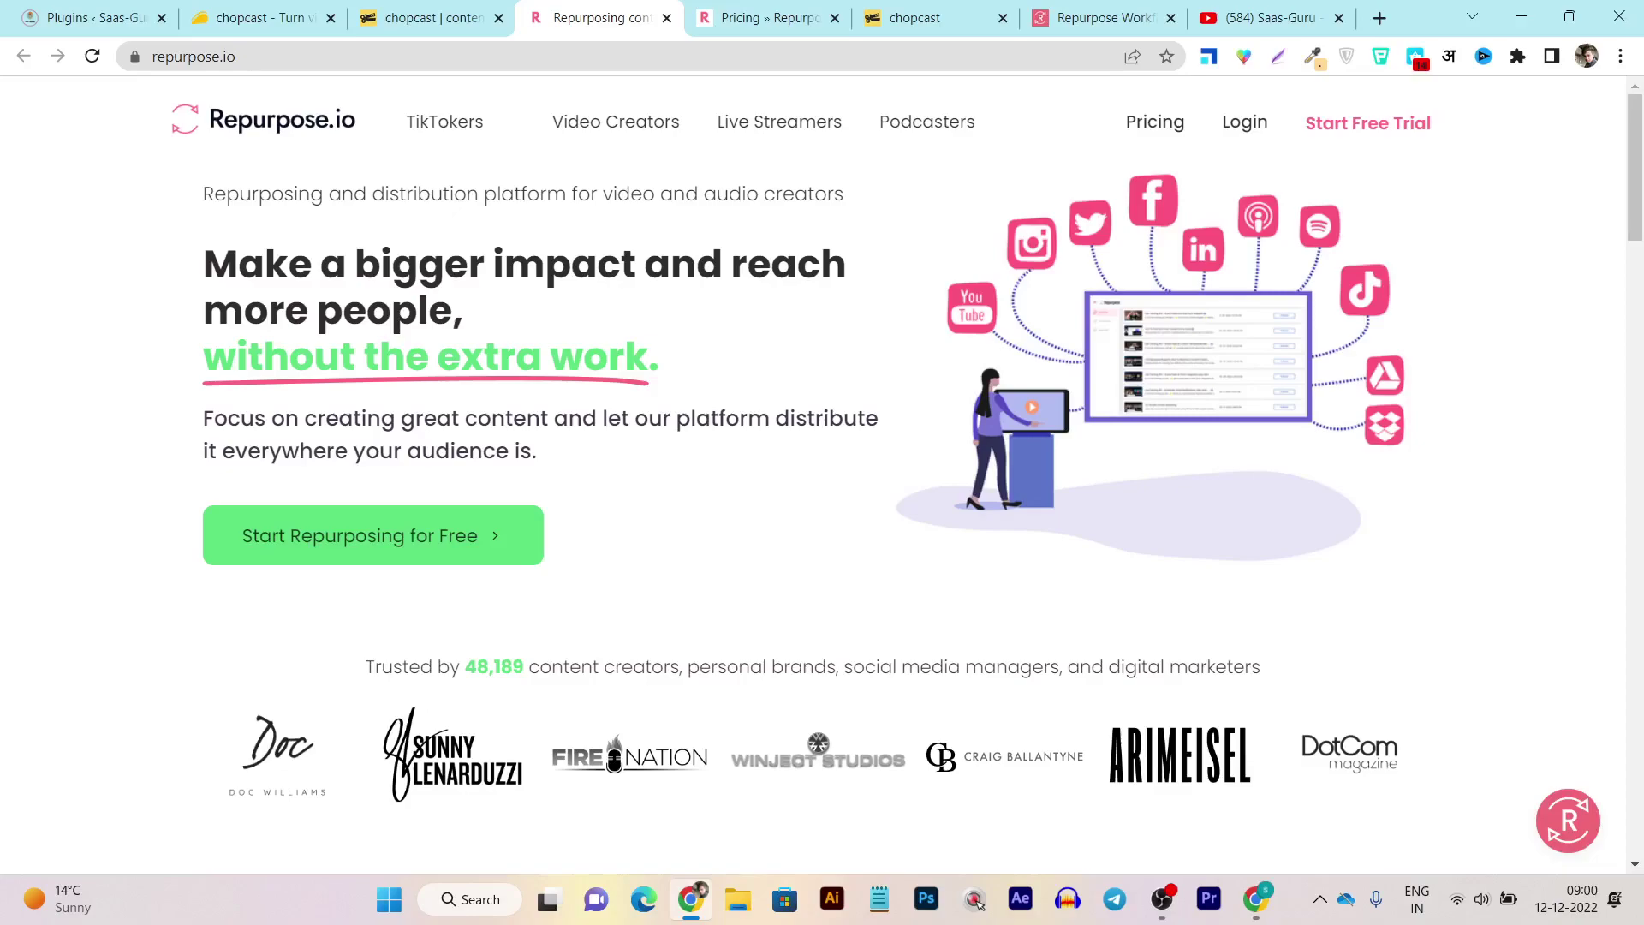
key("ctrl+shift+Tab")
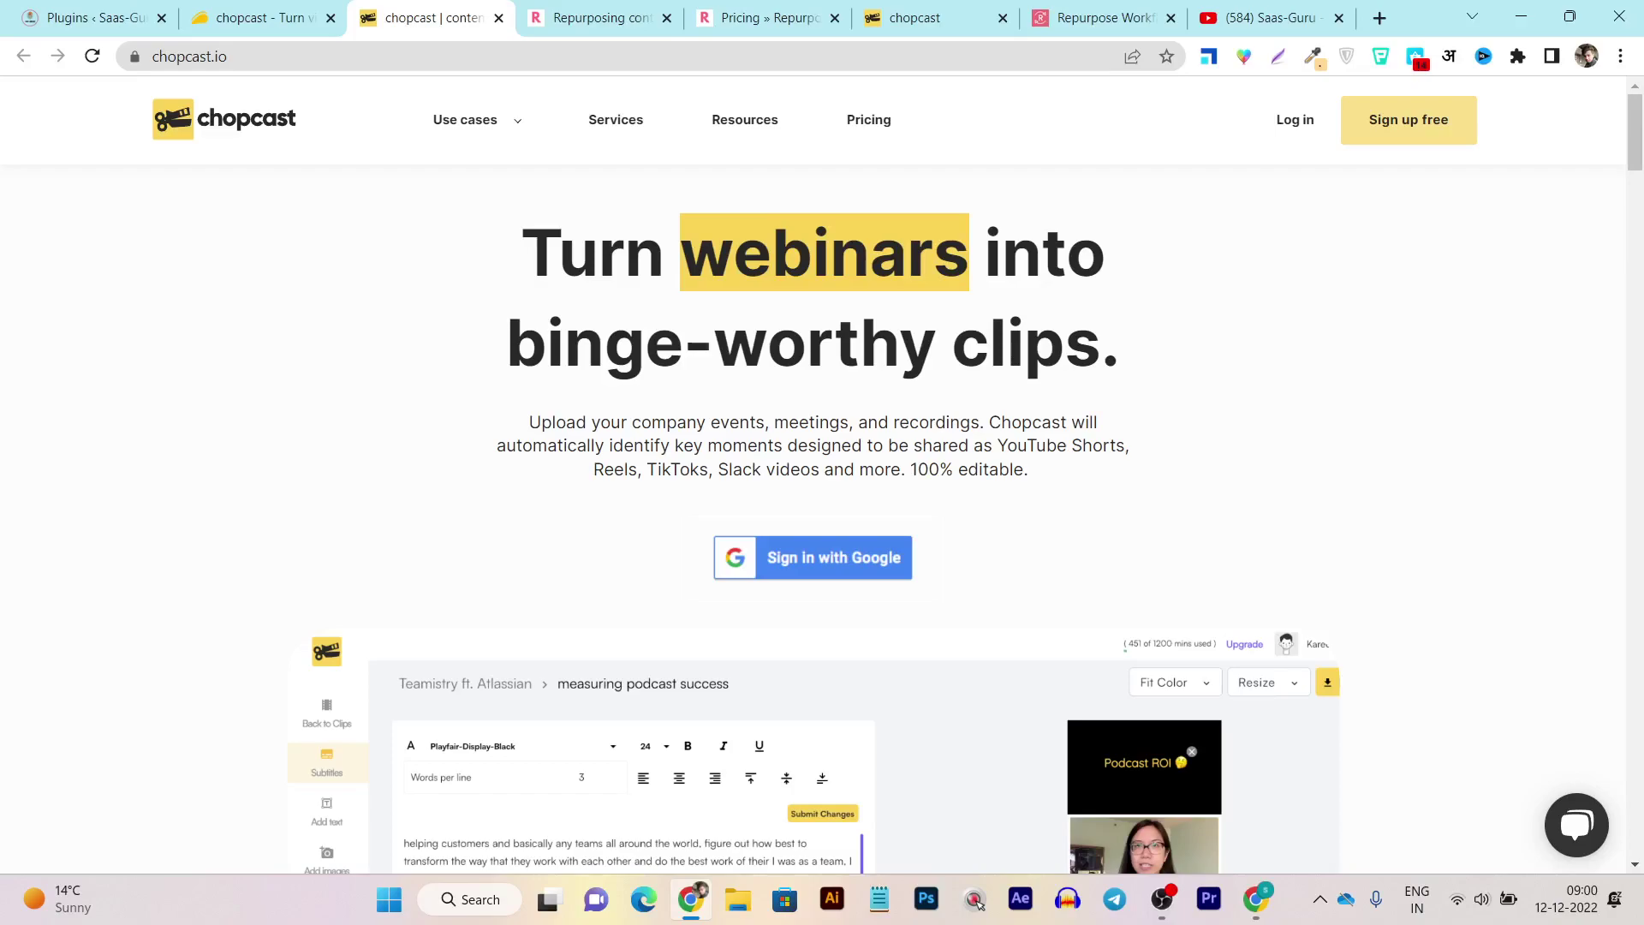
key("ctrl+Tab")
key("ctrl+Tab")
key("ctrl+Tab")
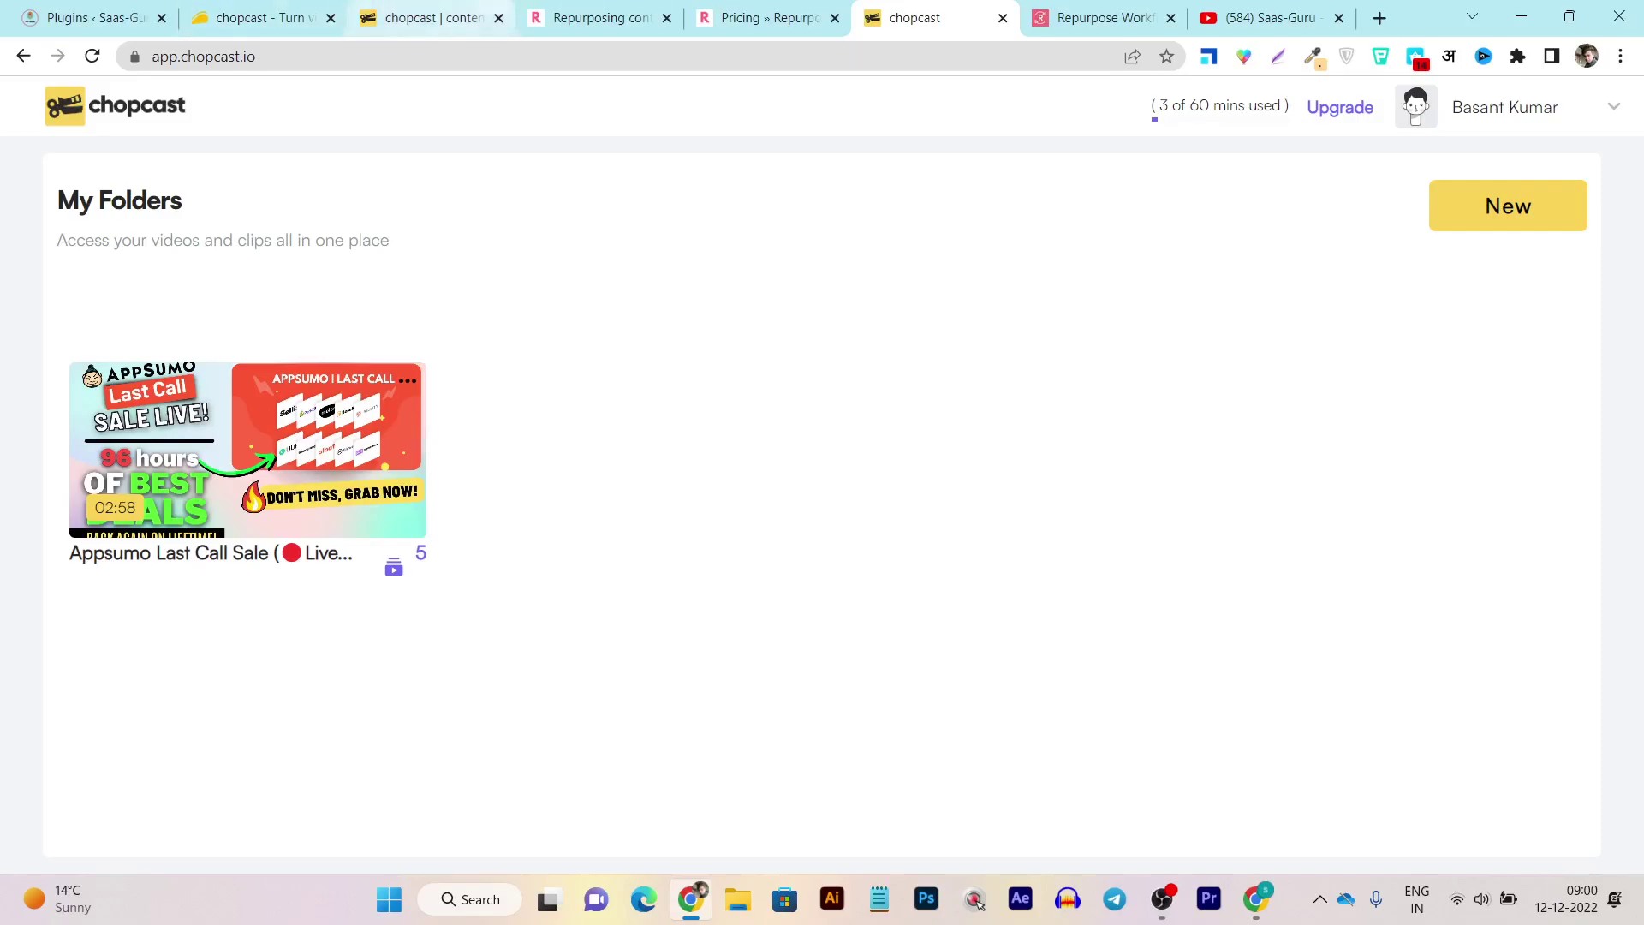
- View the Repurpose.io homepage and then its pricing page
left_click(599, 18)
left_click(758, 18)
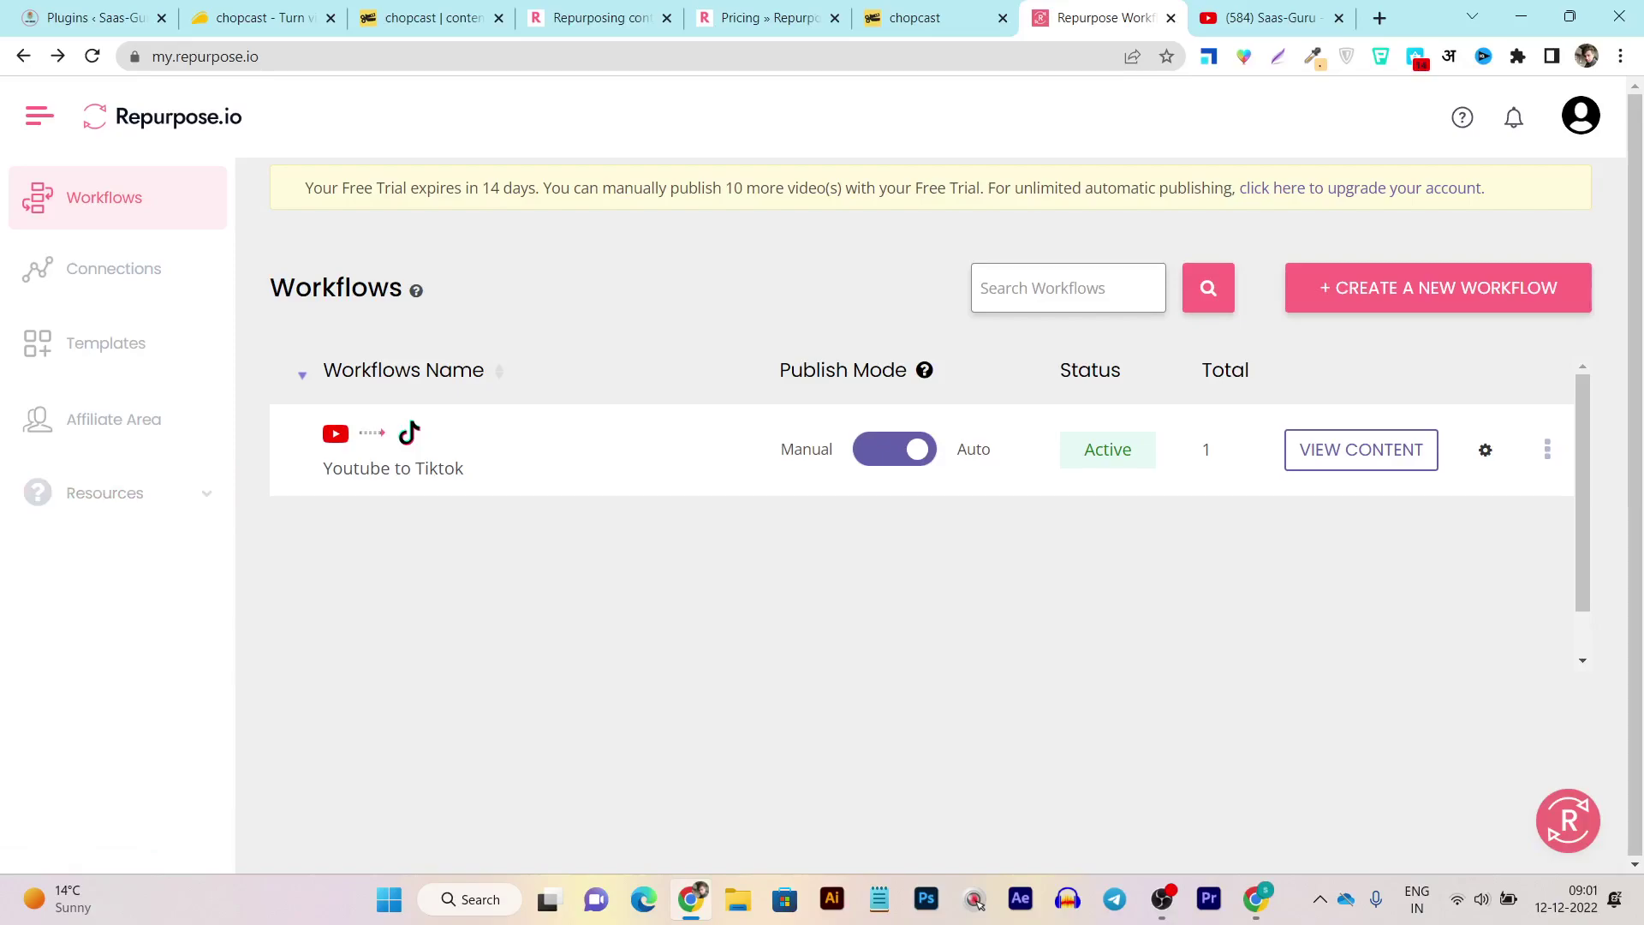
- Switch back to Chopcast's My Folders tab with the Appsumo Last Call Sale video
key("ctrl+shift+Tab")
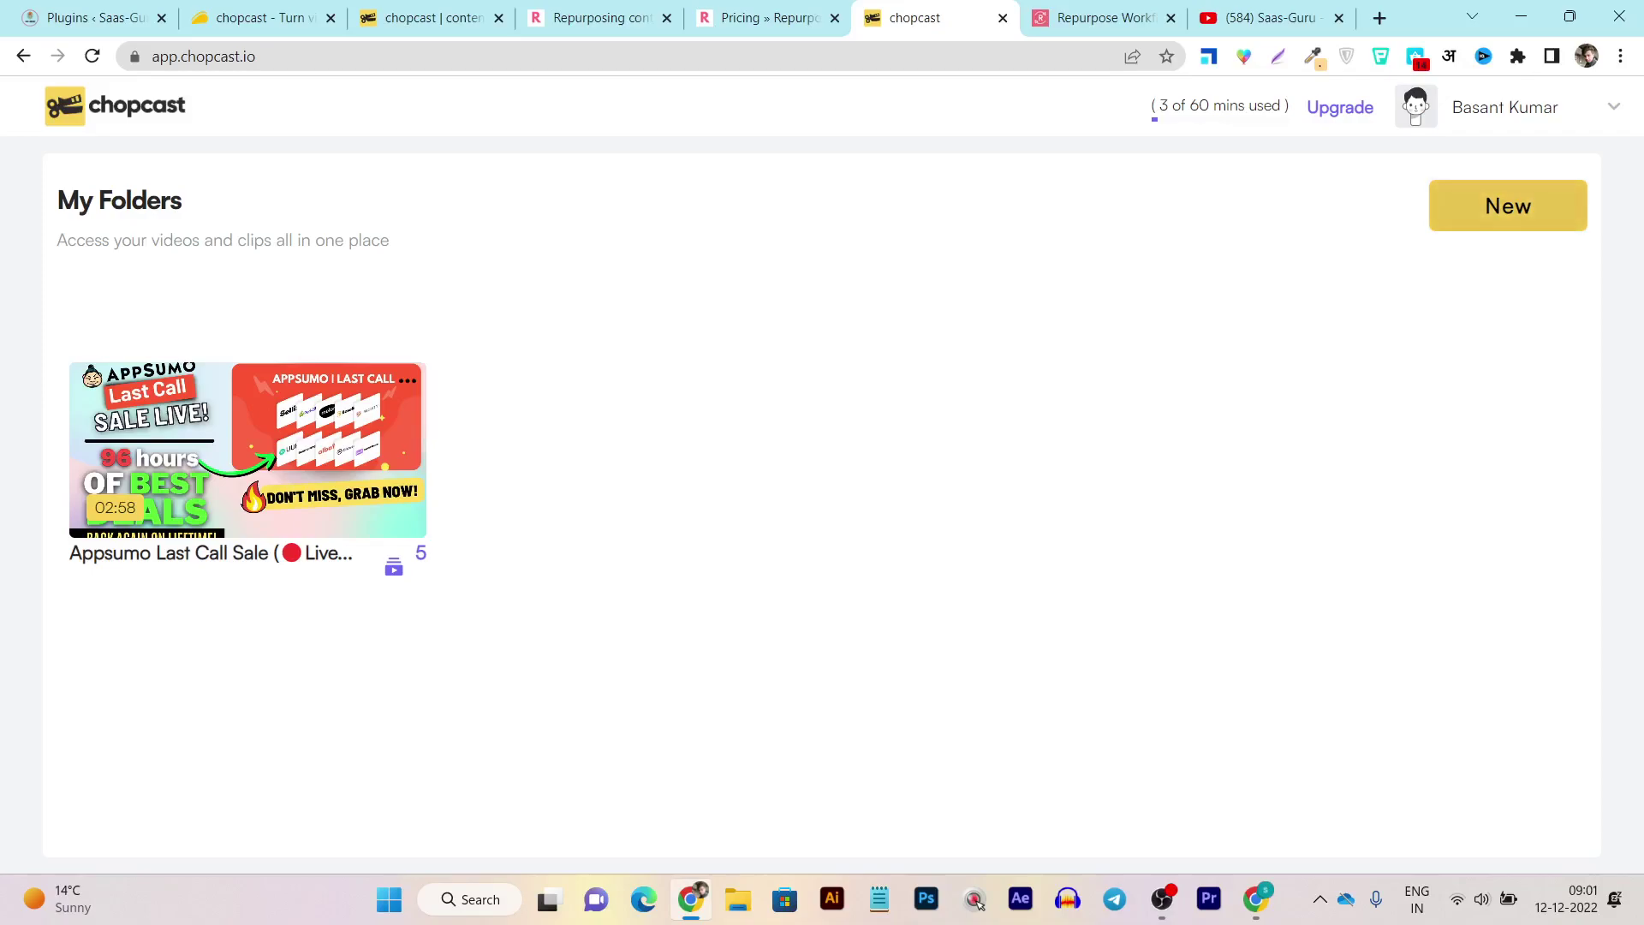
- Open the Upload video dialog from the New menu and close it without uploading
left_click(1507, 205)
left_click(1475, 323)
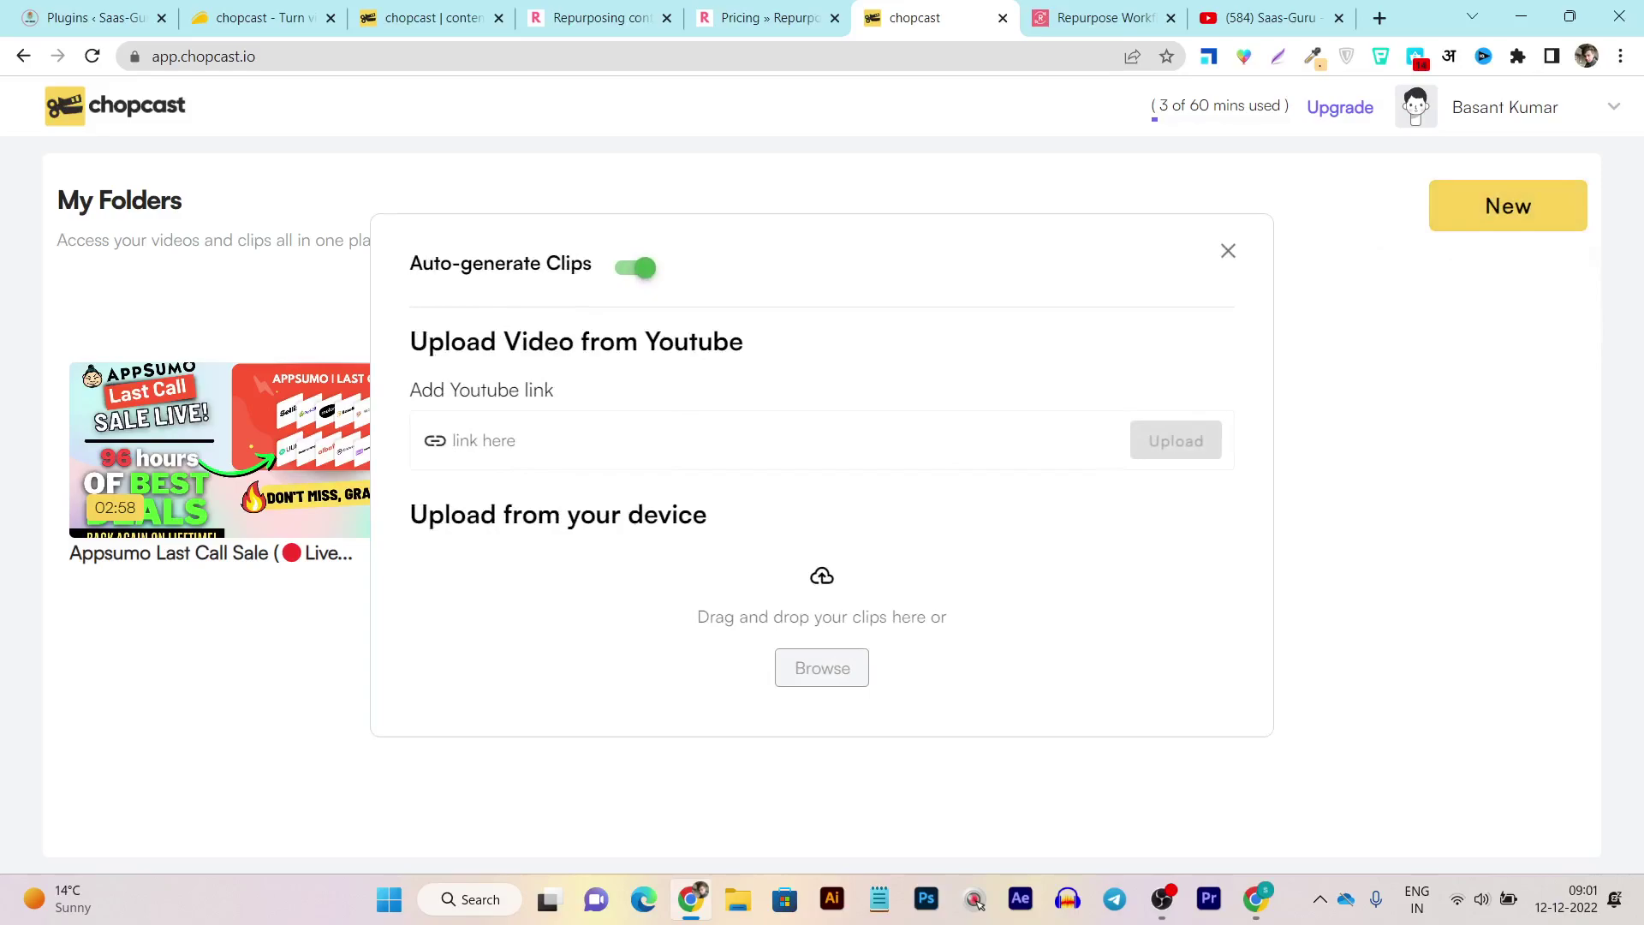
left_click(1228, 251)
- Open the Appsumo video's clips and start editing the first Apps Sale Don clip
left_click(336, 446)
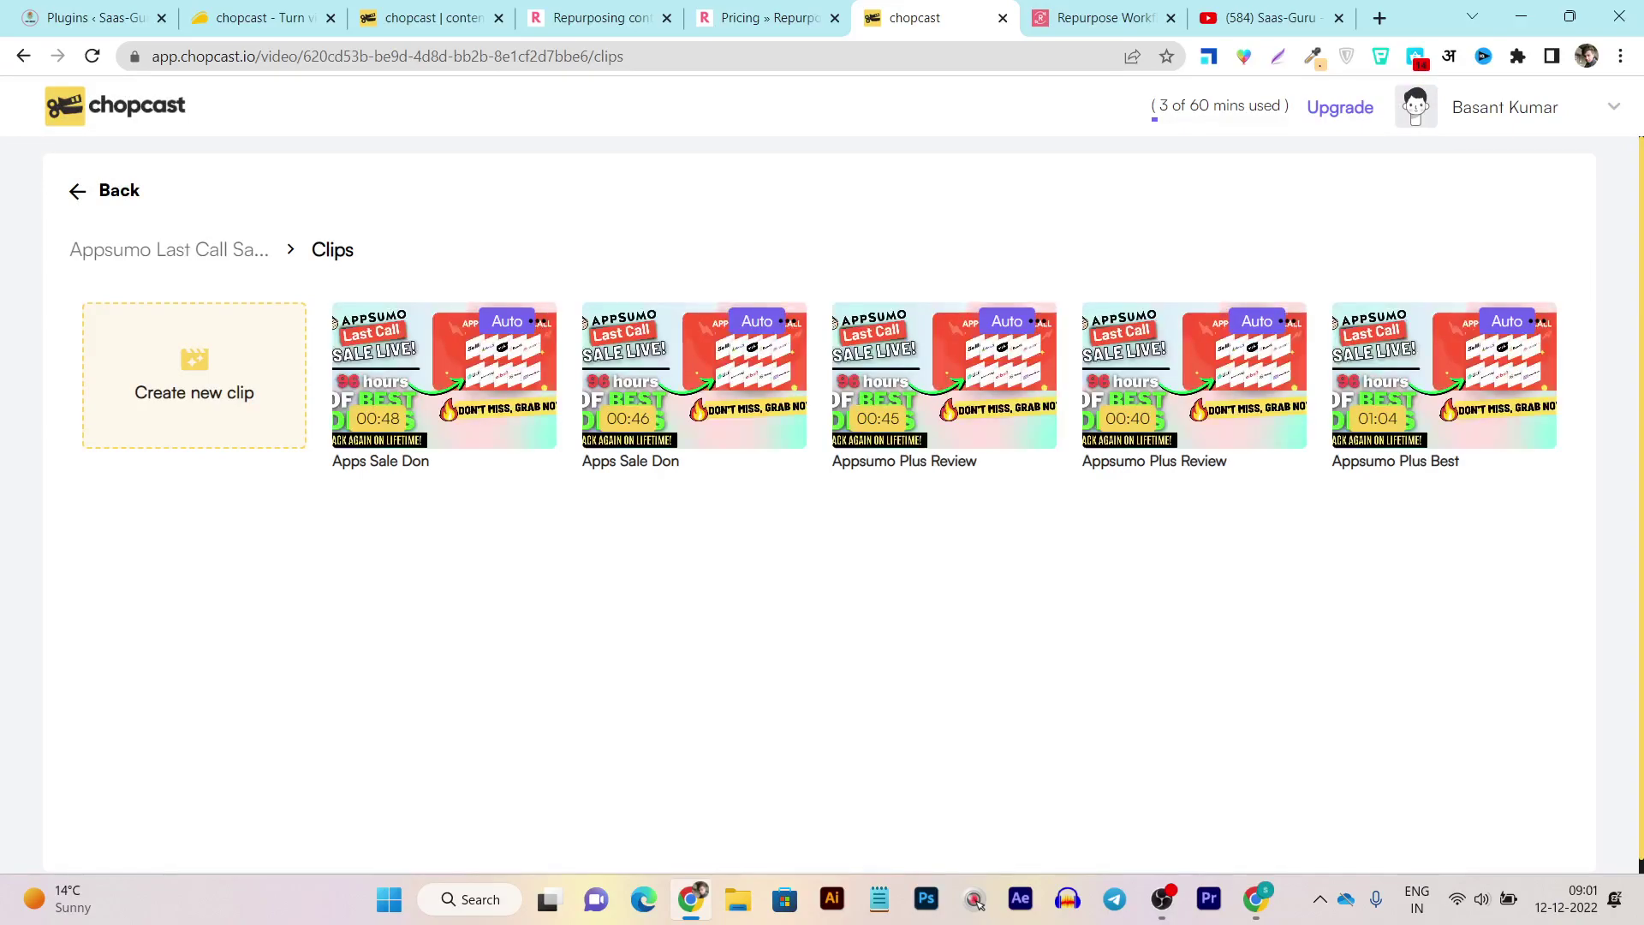
mouse_move(444, 377)
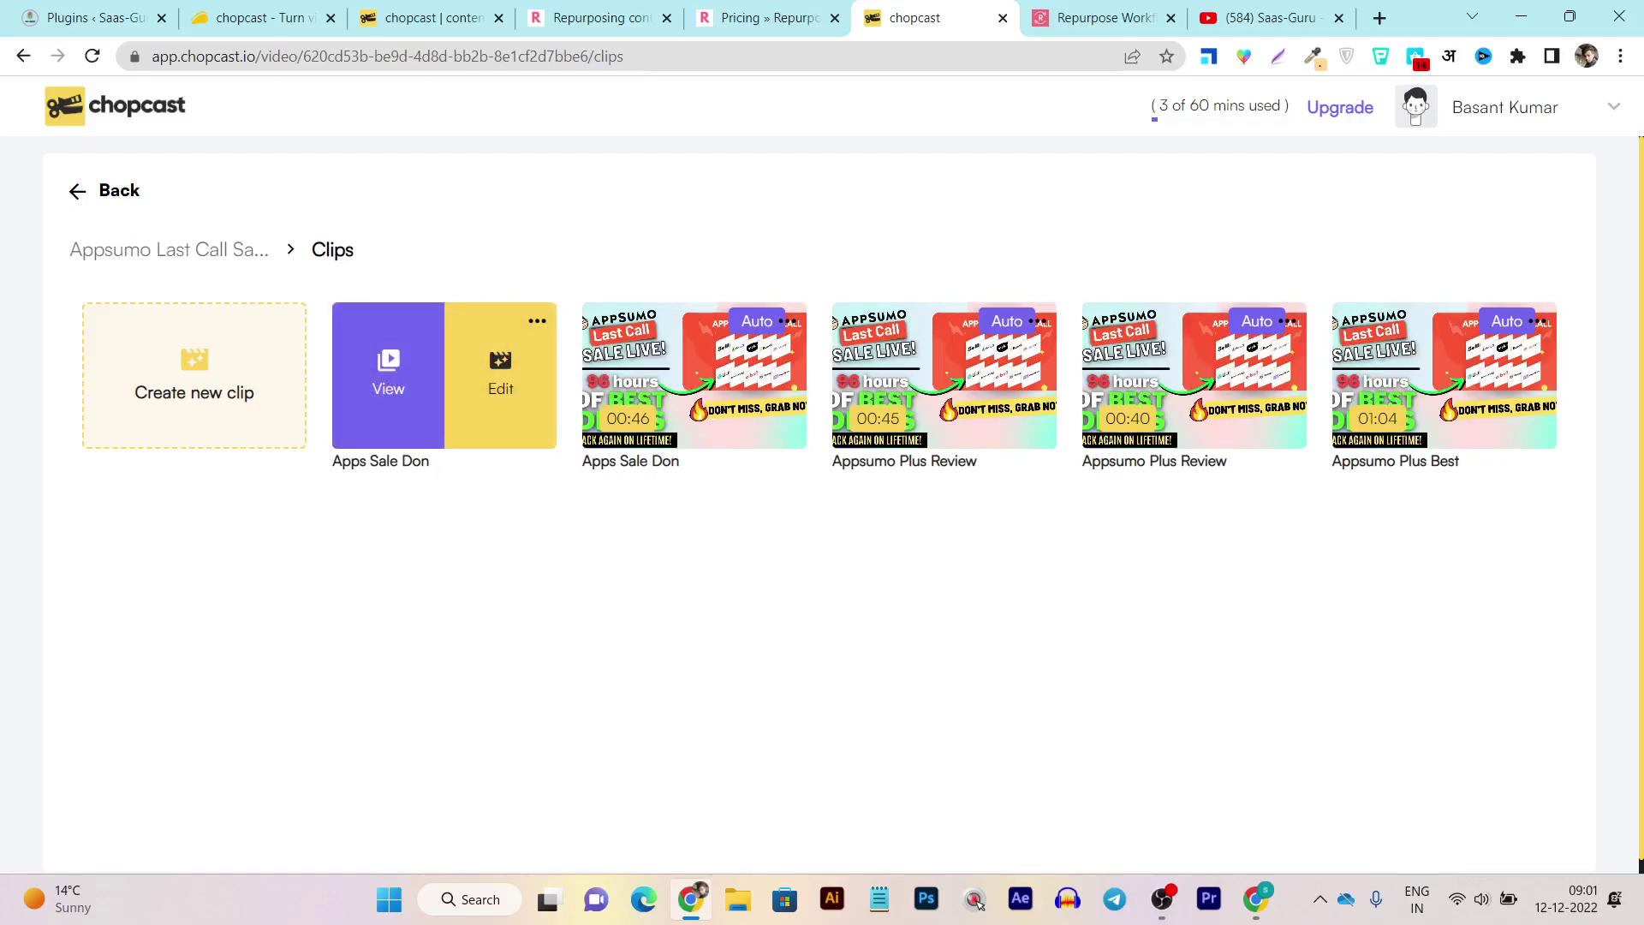
left_click(501, 377)
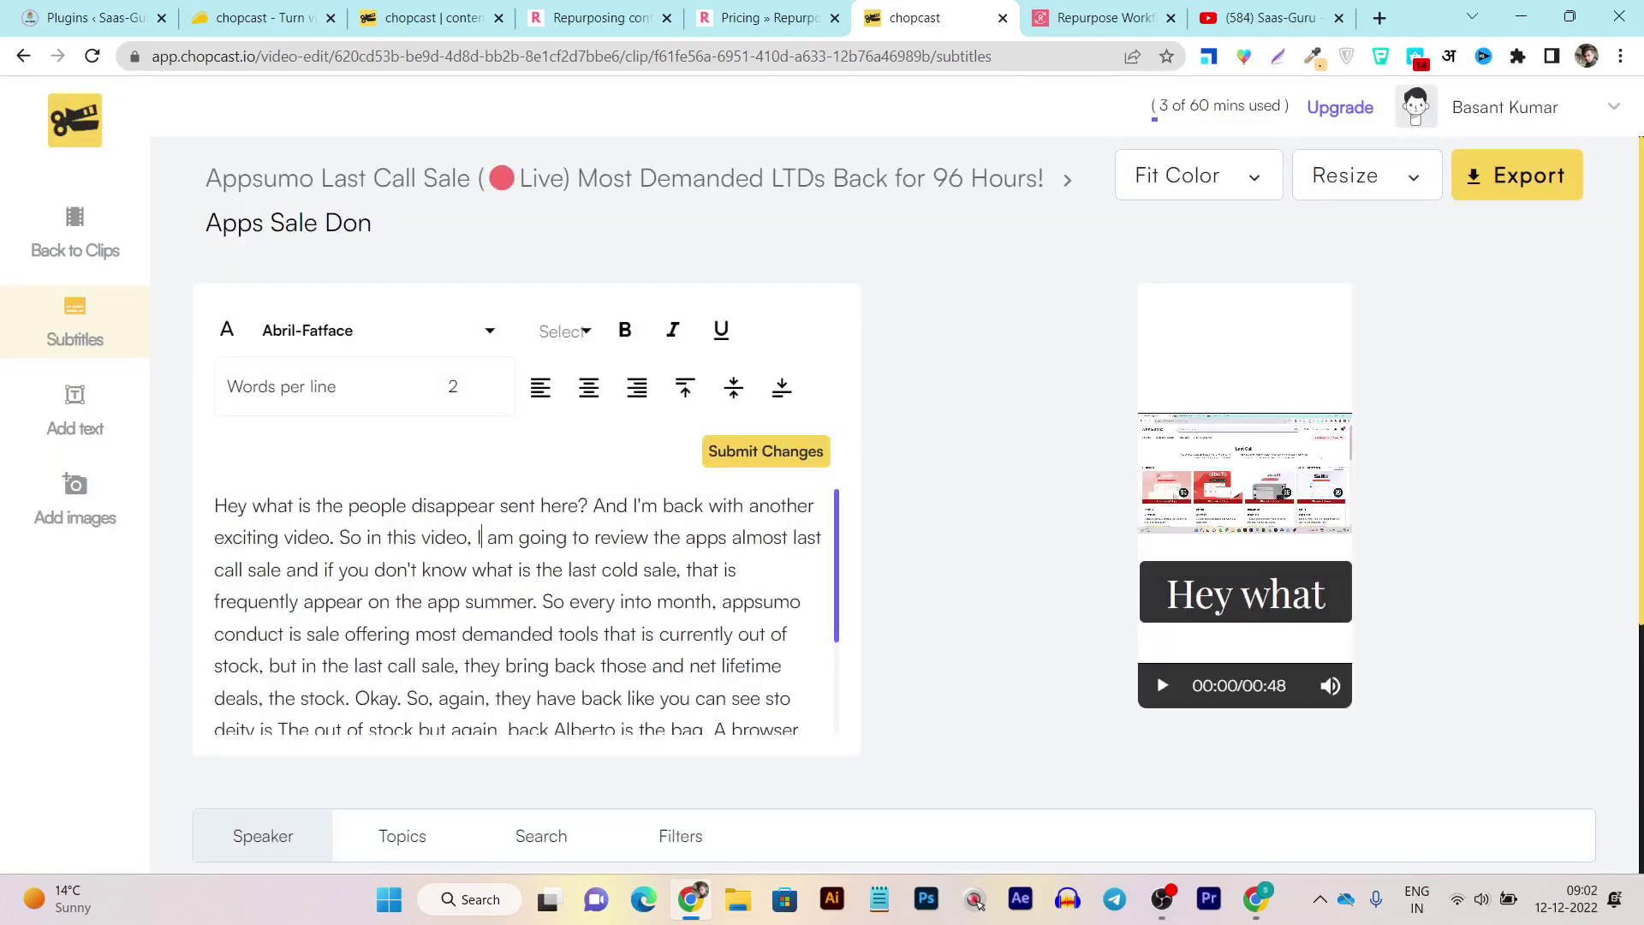
- Preview the 16:9 and 1:1 aspect ratios, dismiss Resize unapplied, and return to My Folders
scroll(481, 537, "down", 2)
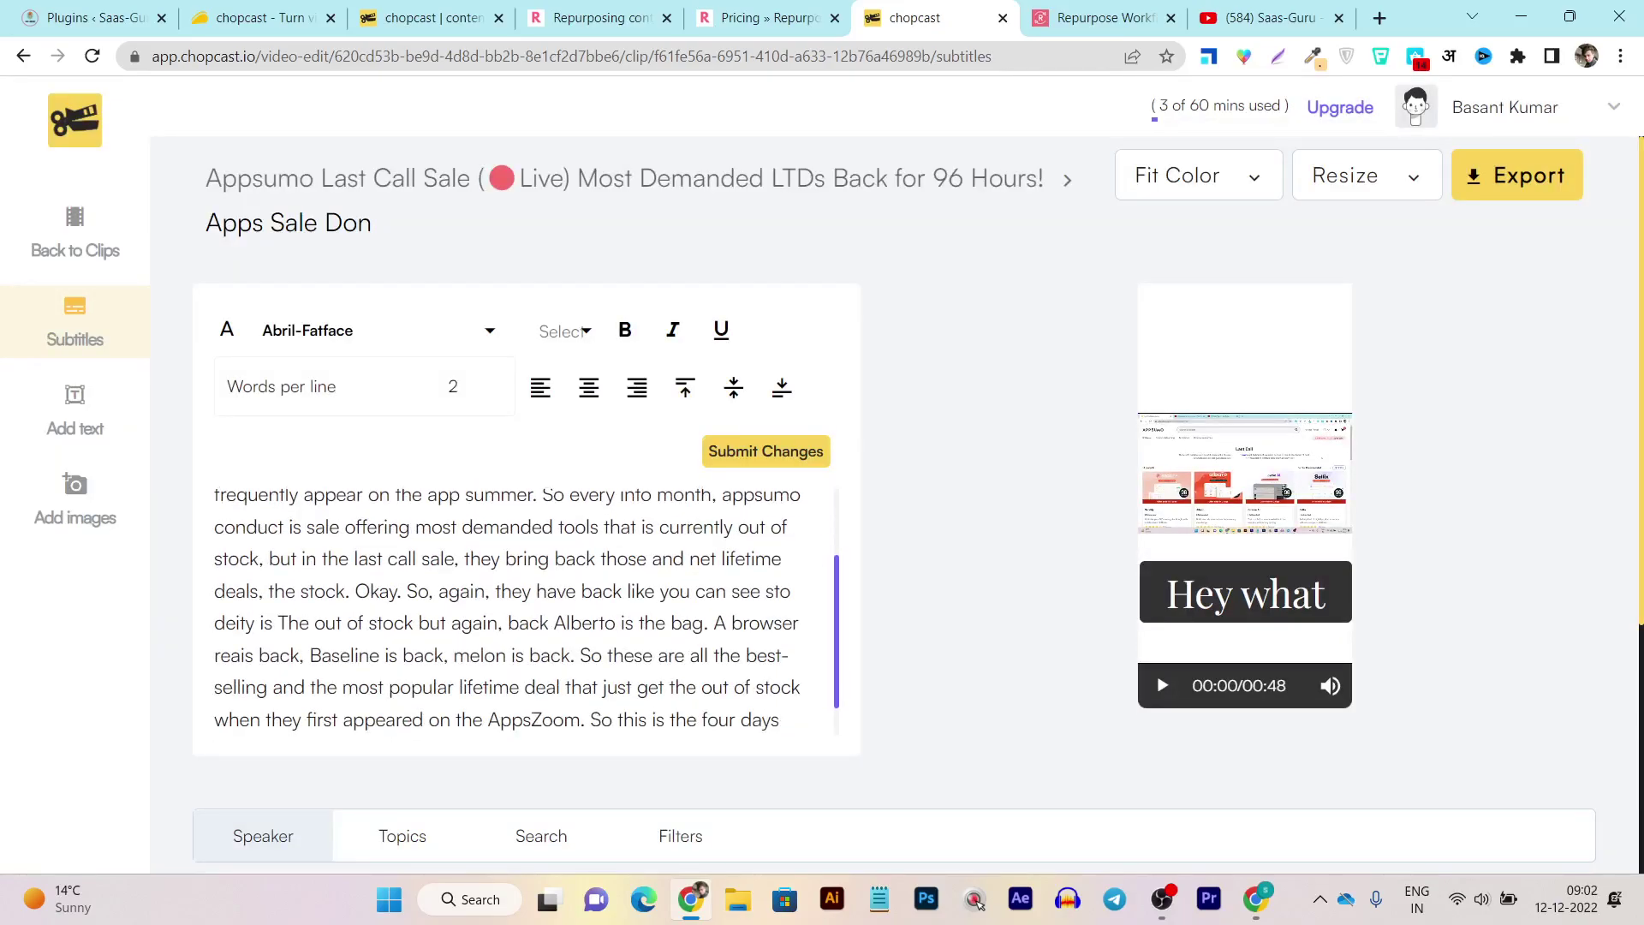
scroll(514, 613, "down", 1)
scroll(513, 612, "up", 3)
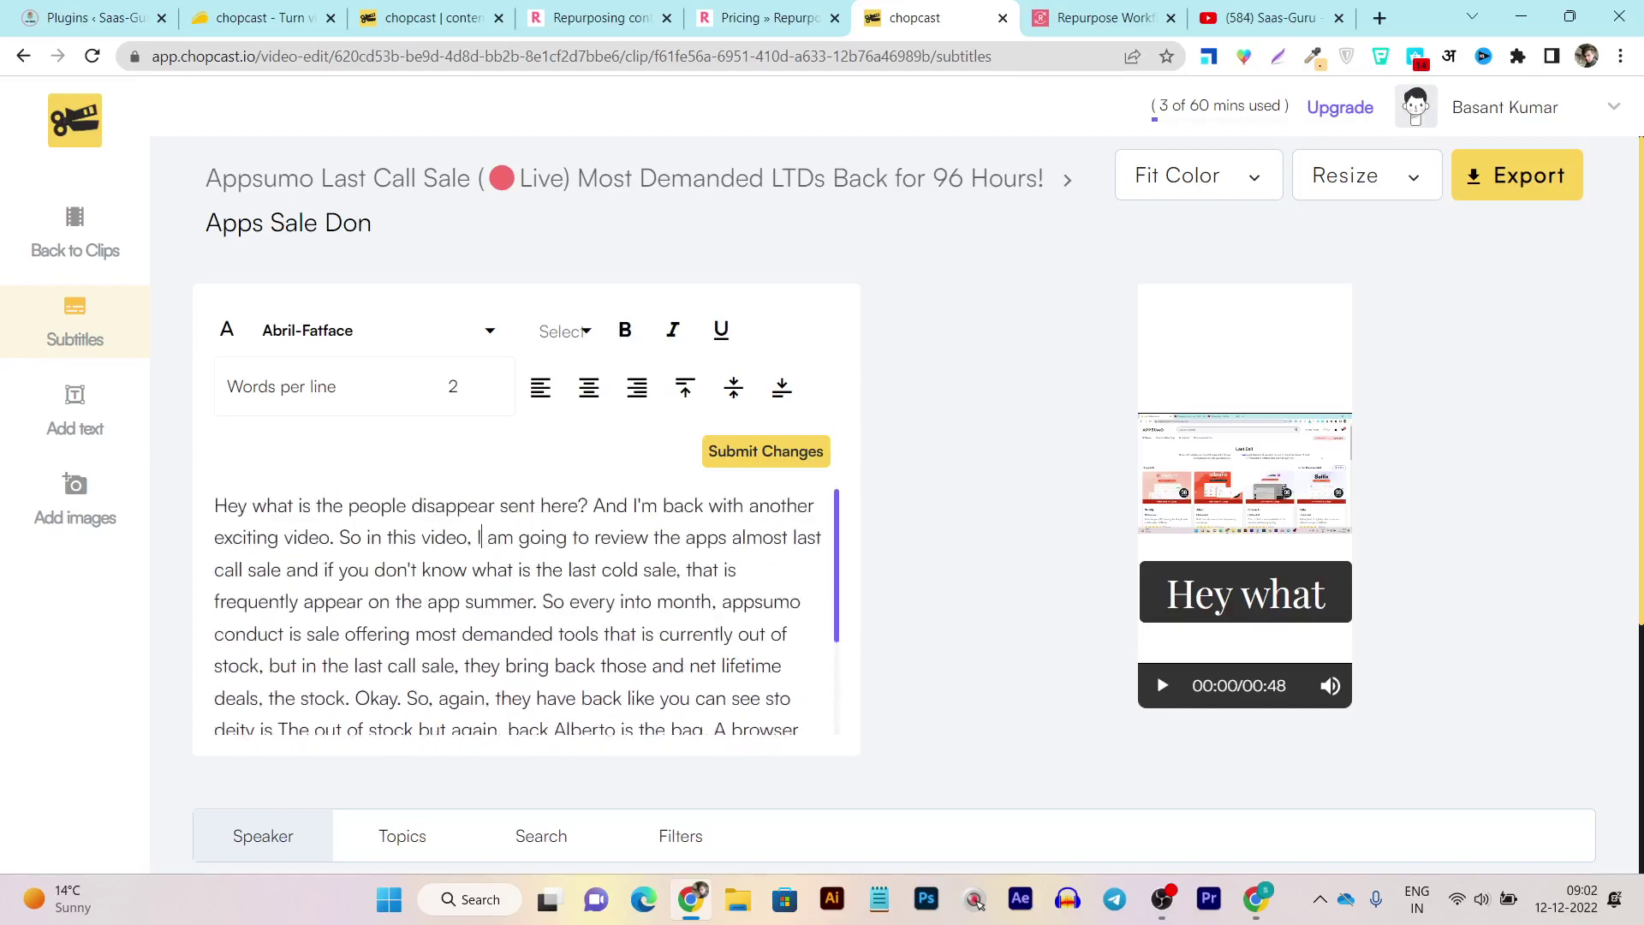
left_click(1366, 176)
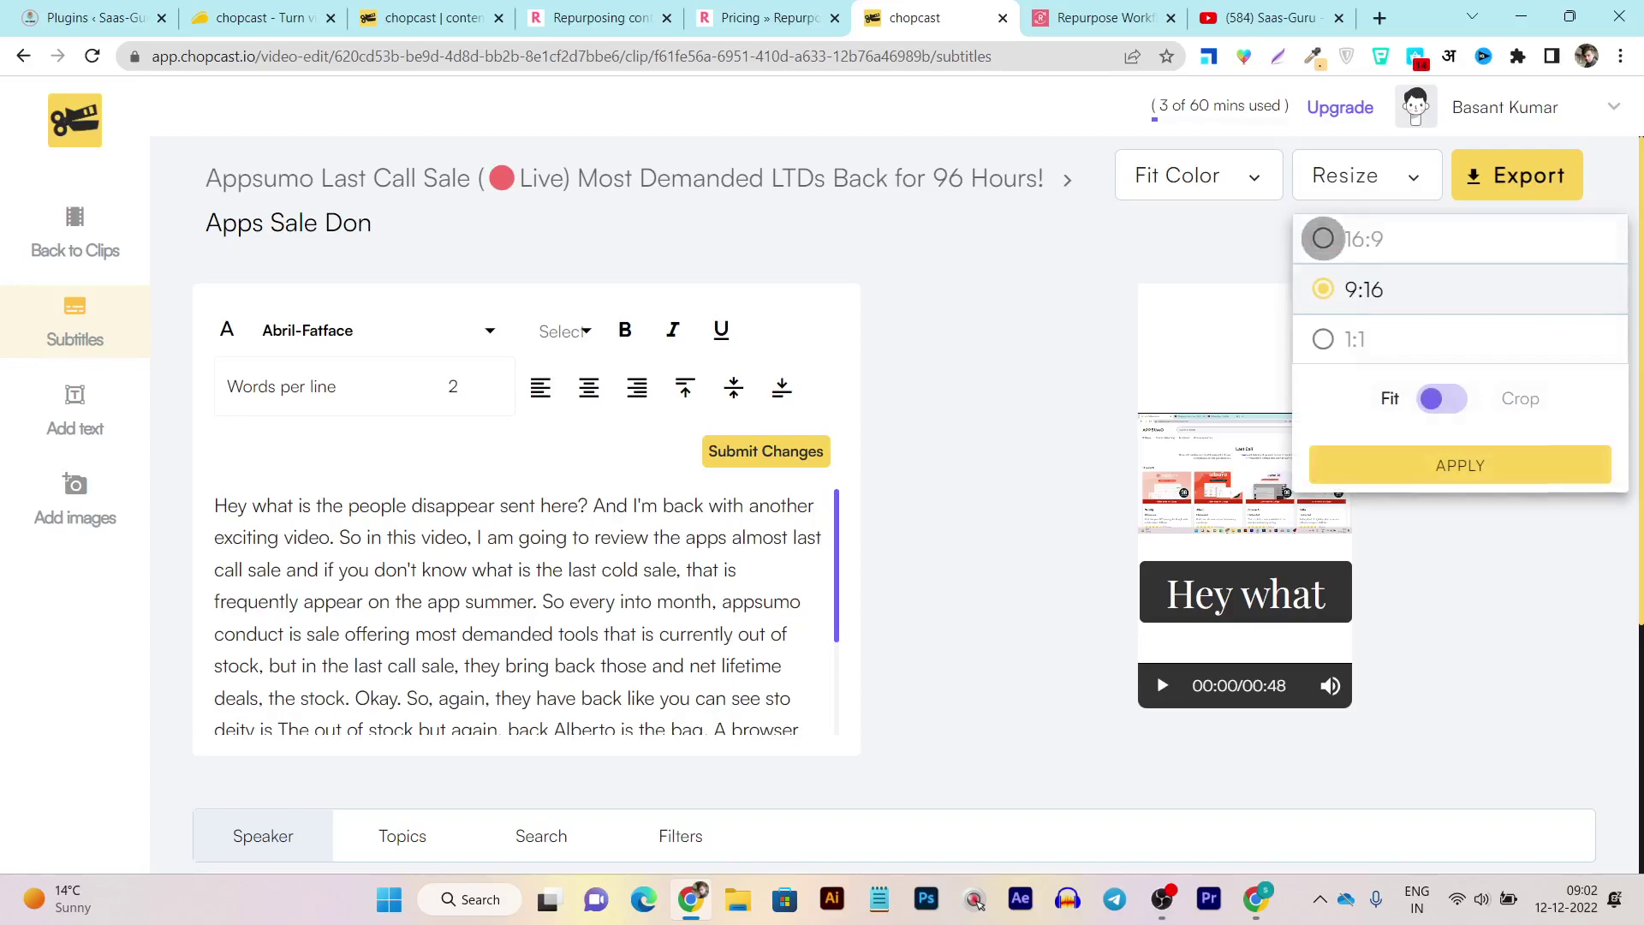
left_click(1323, 239)
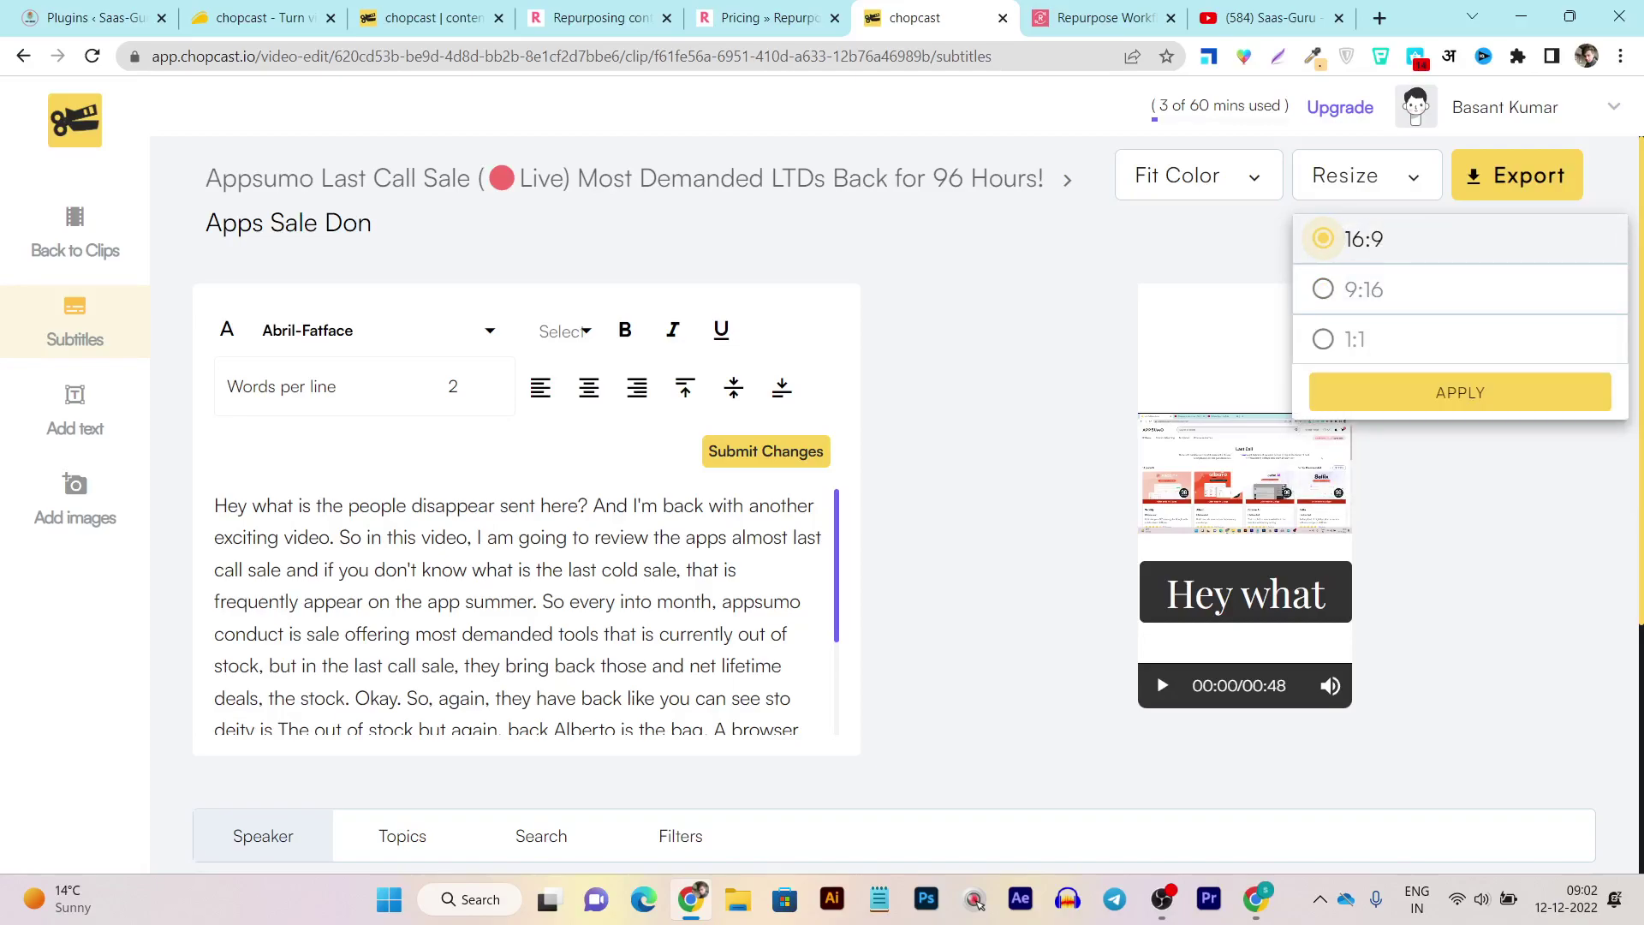
left_click(1323, 339)
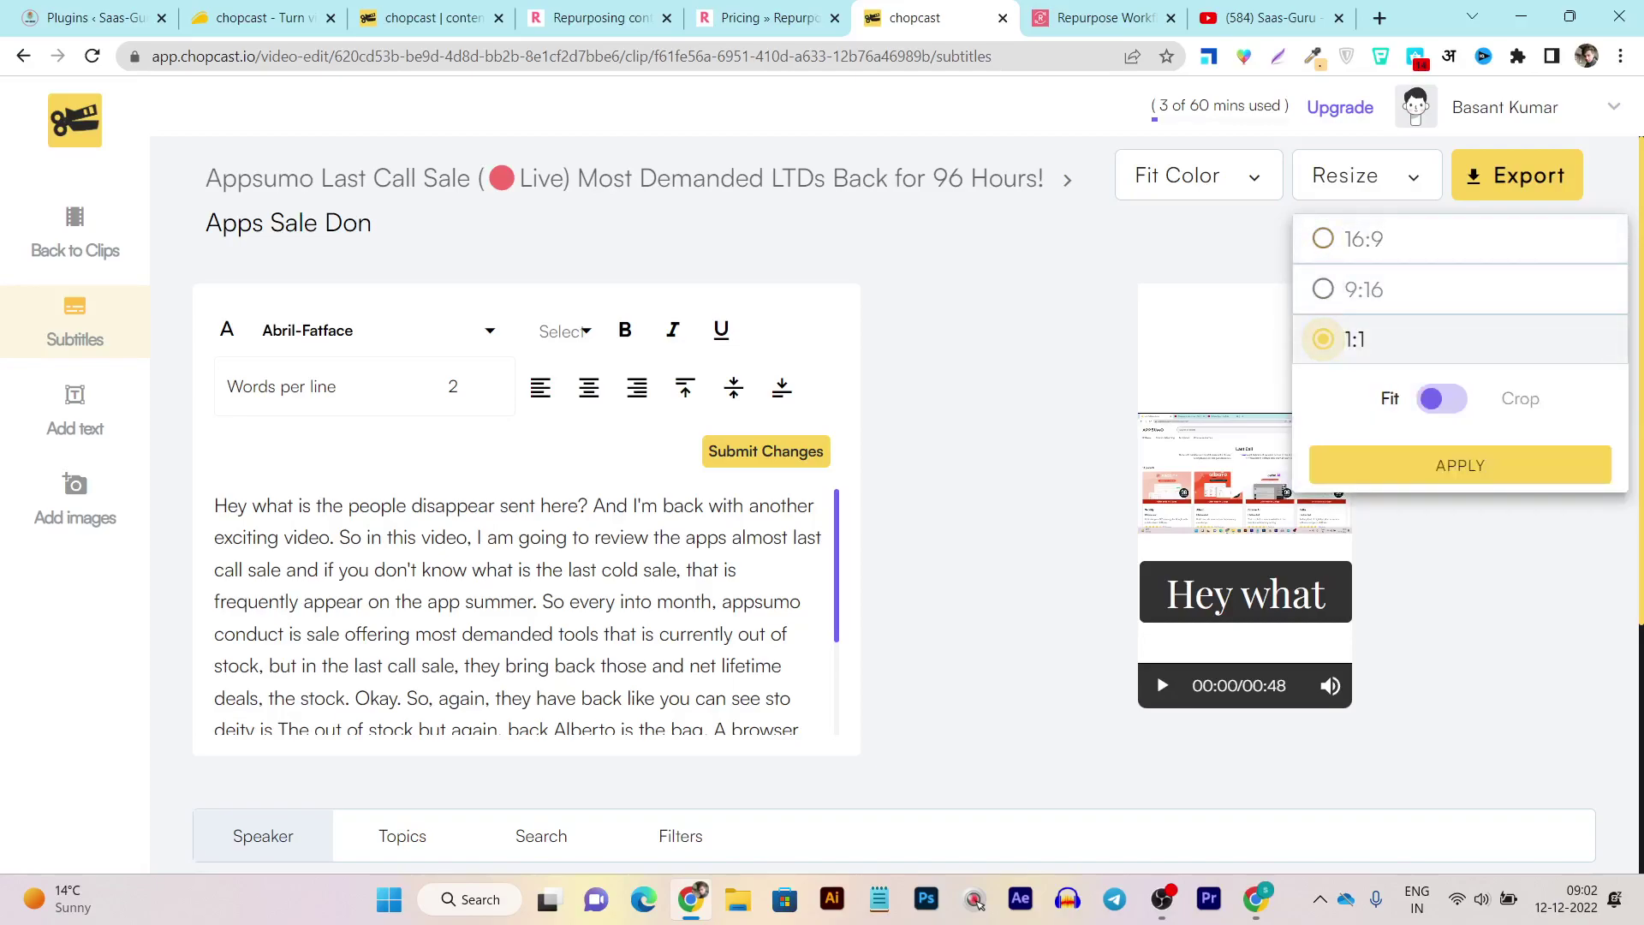
left_click(1460, 465)
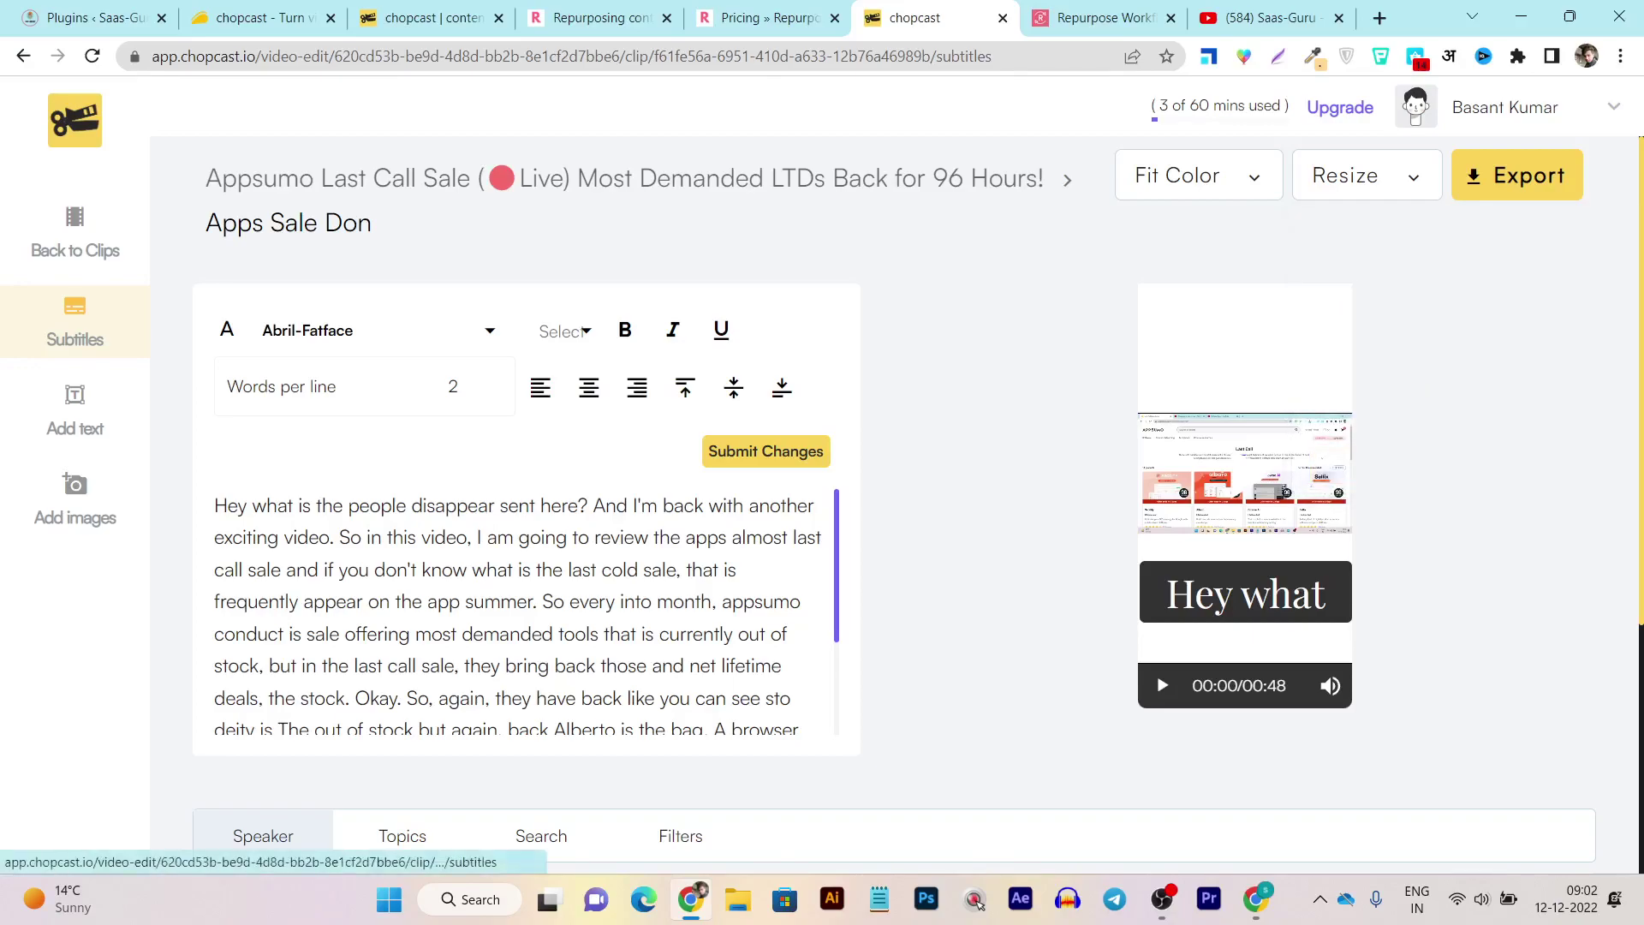
left_click(23, 56)
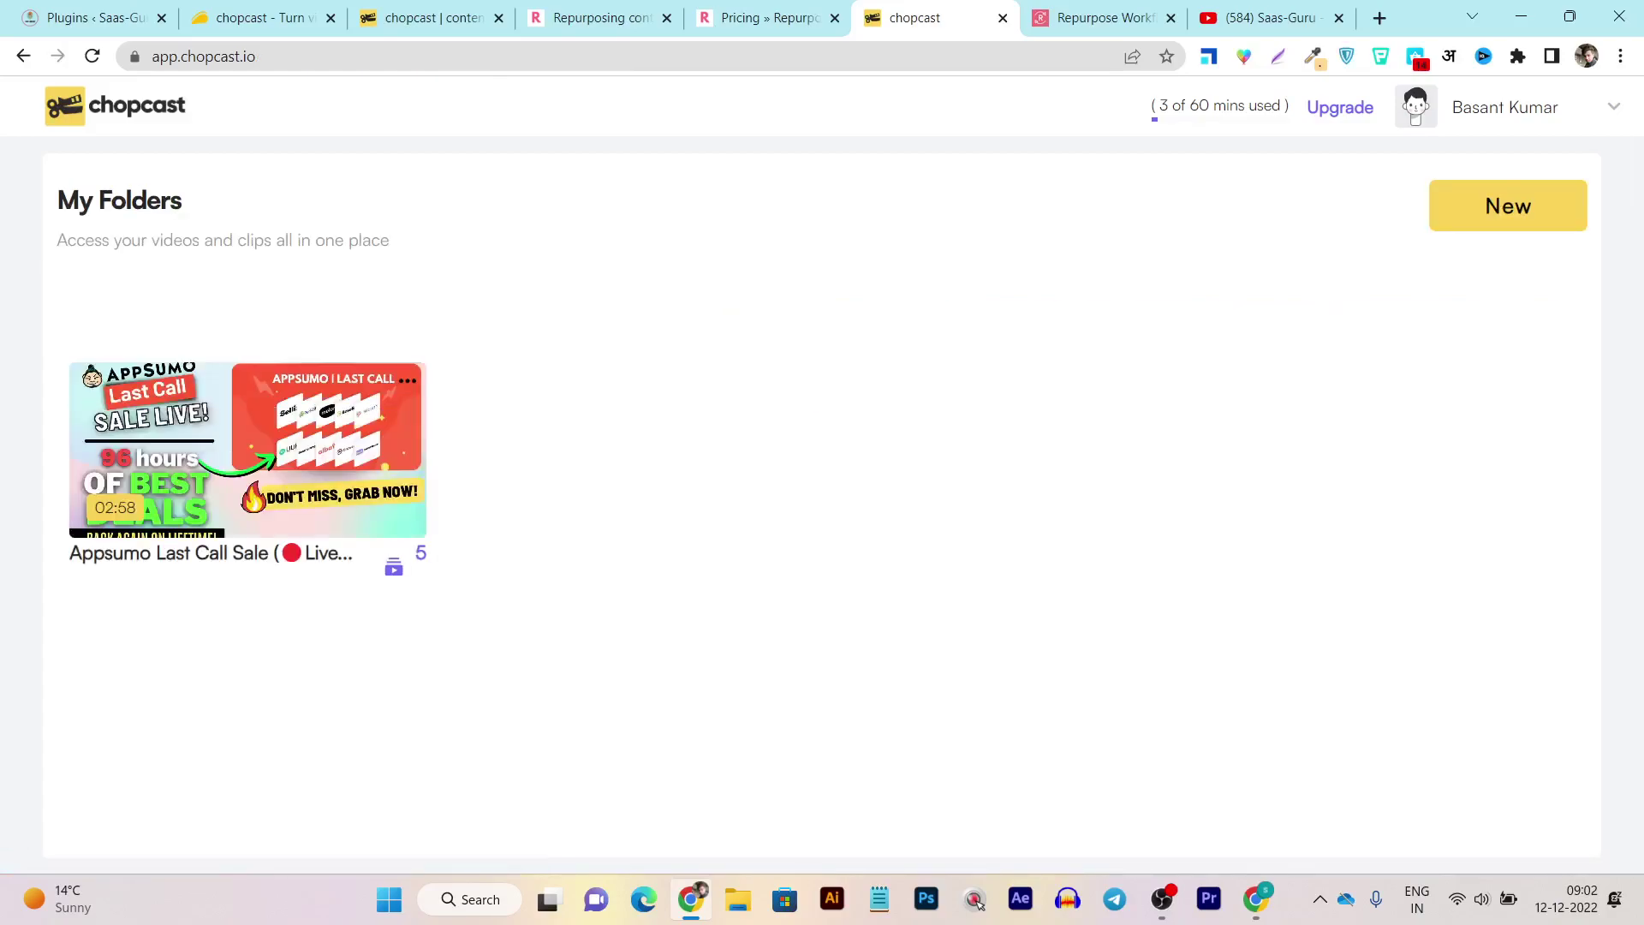
key("ctrl+Tab")
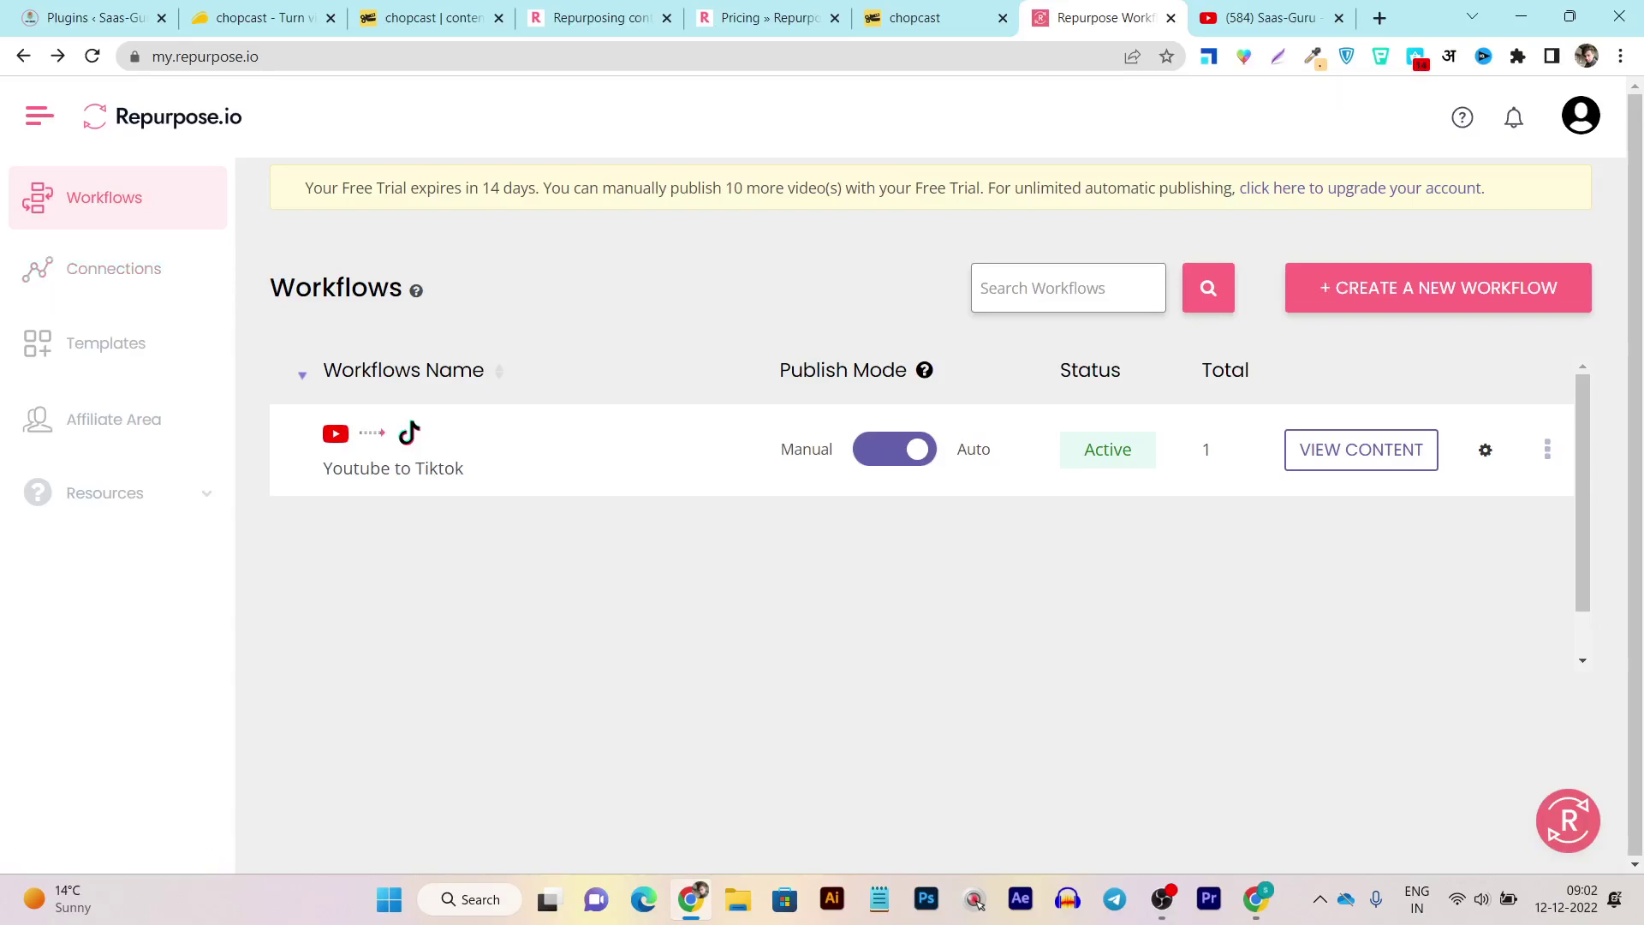
key("ctrl+shift+Tab")
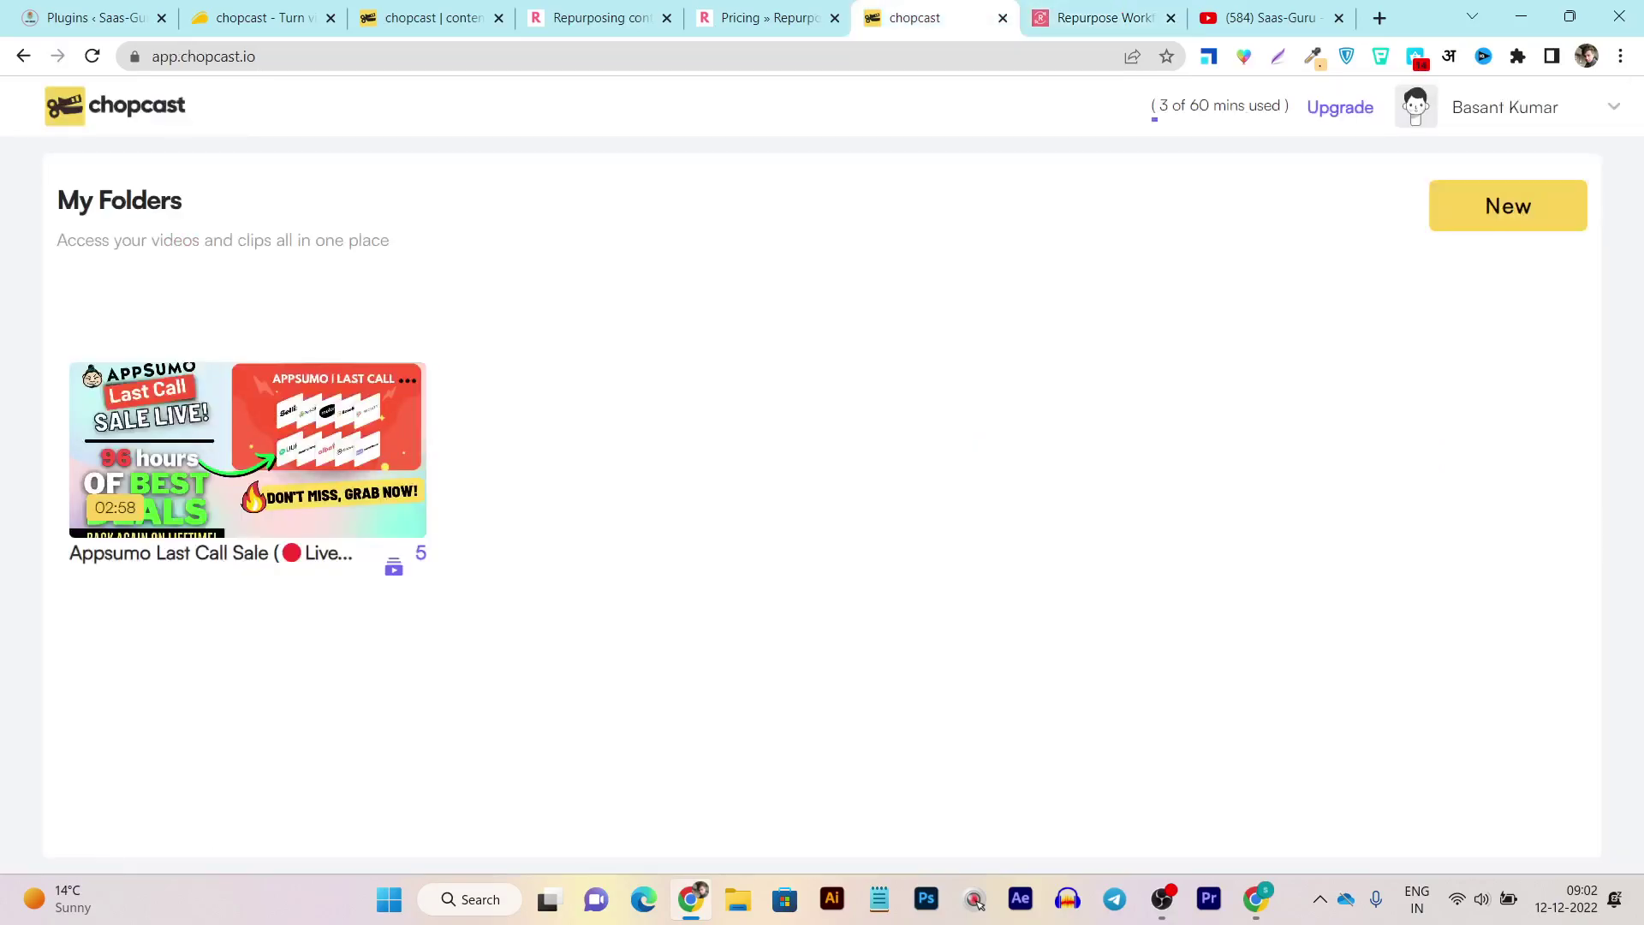
key("ctrl+Tab")
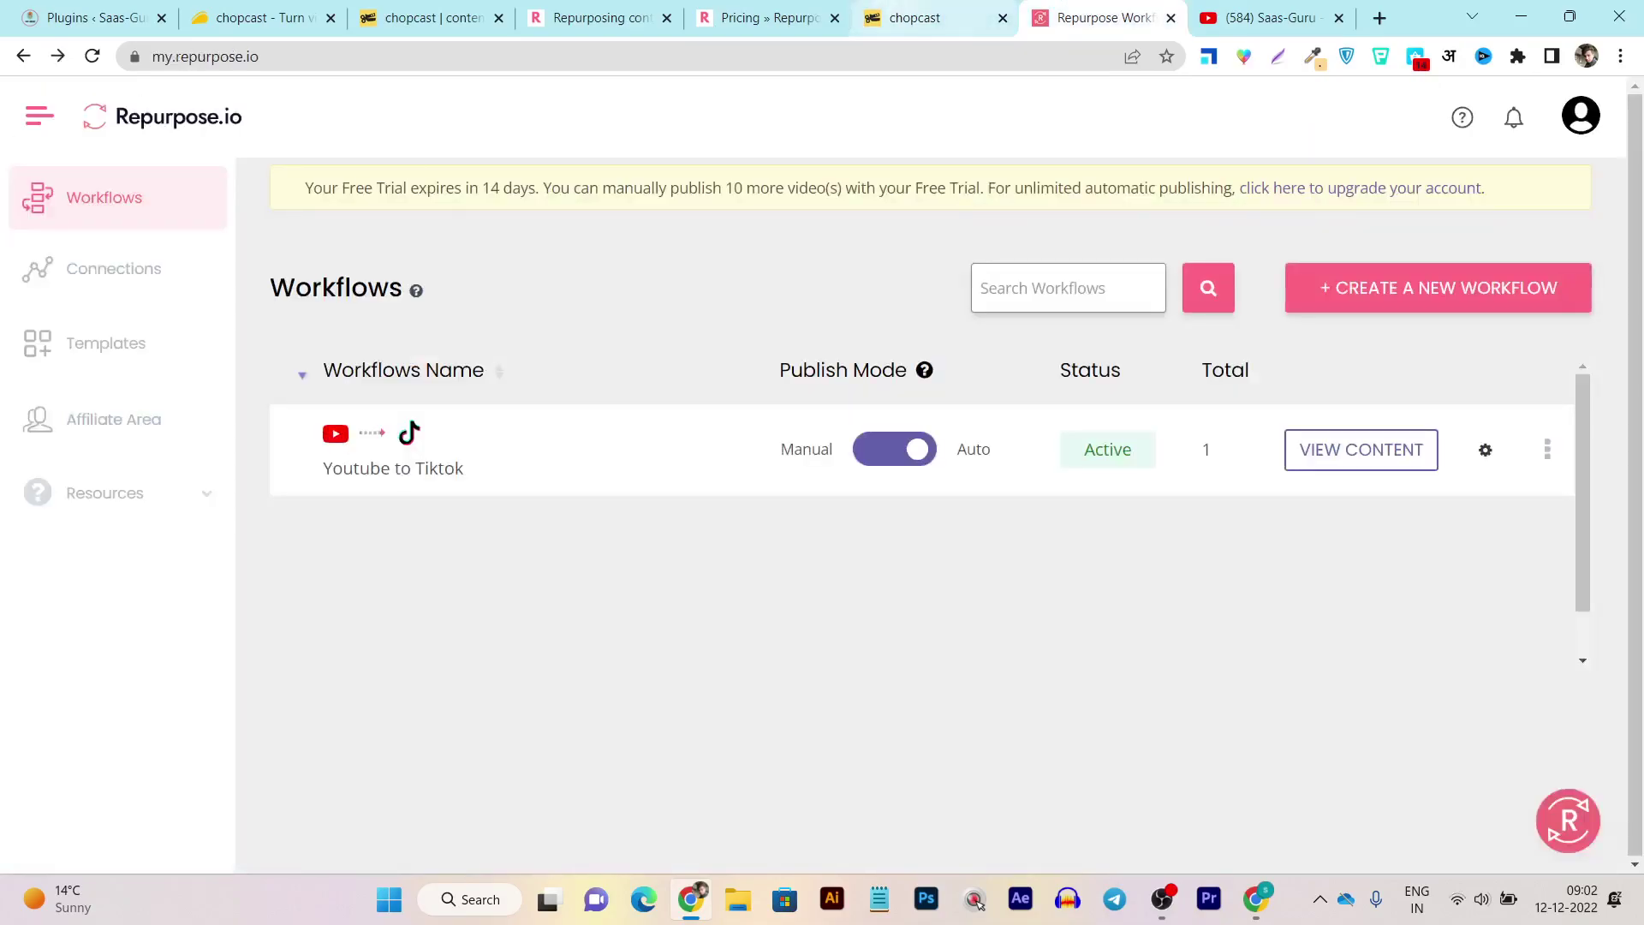
key("ctrl+shift+Tab")
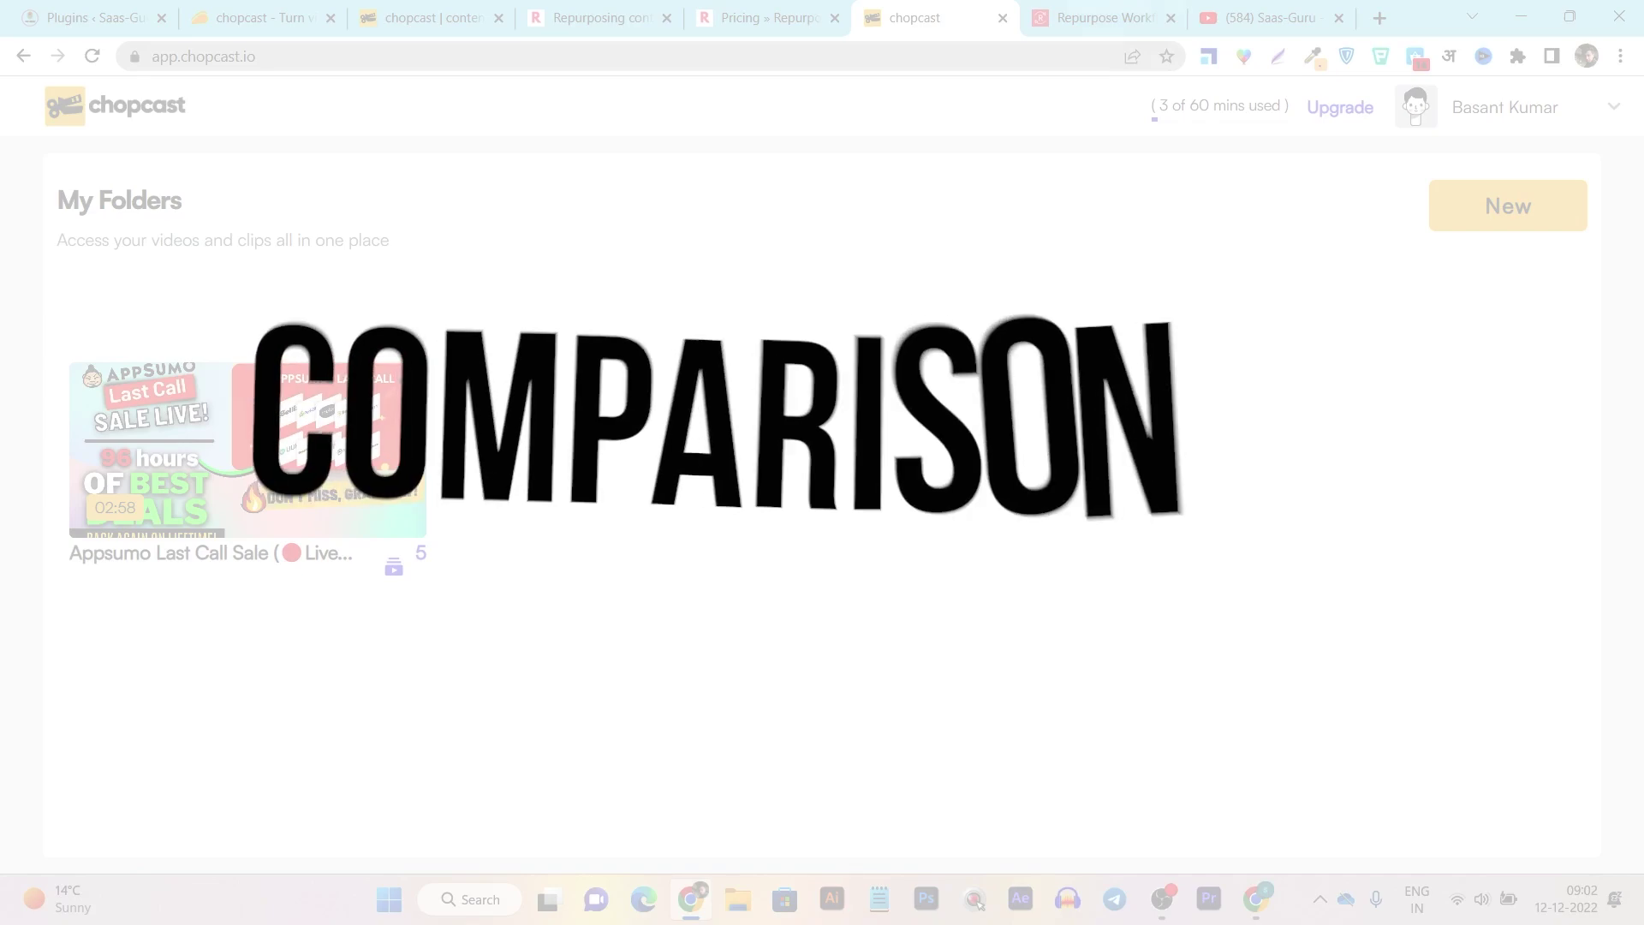
key("ctrl+Tab")
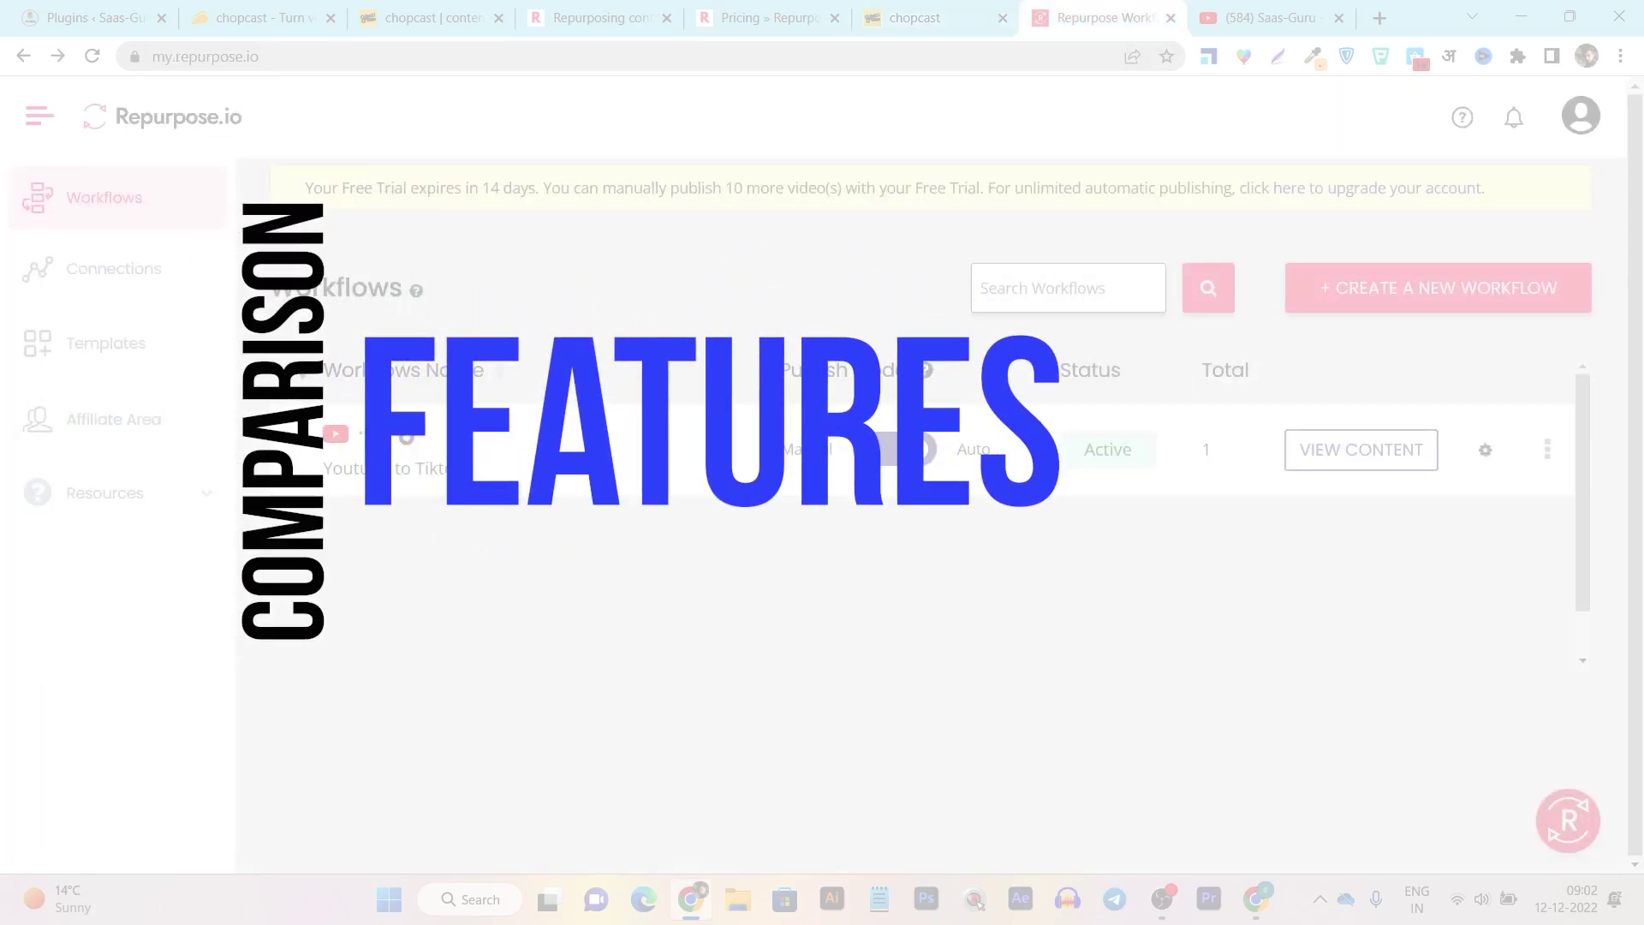
key("ctrl+shift+Tab")
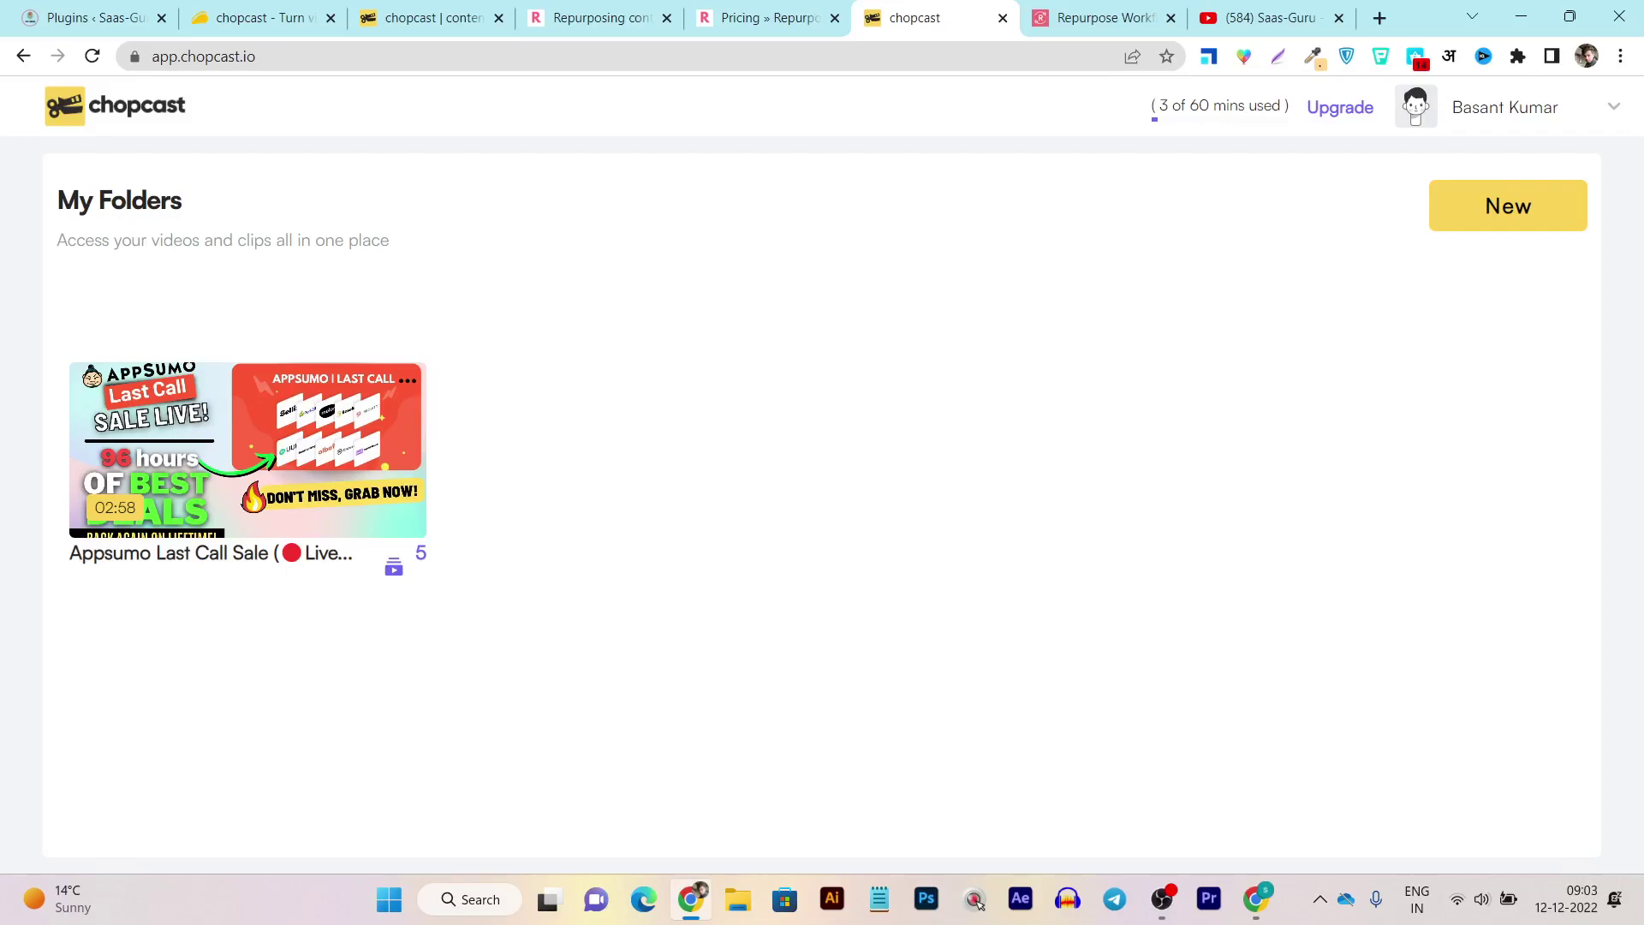
- Switch to the Repurpose.io Workflows tab showing the active Youtube to Tiktok workflow
key("ctrl+Tab")
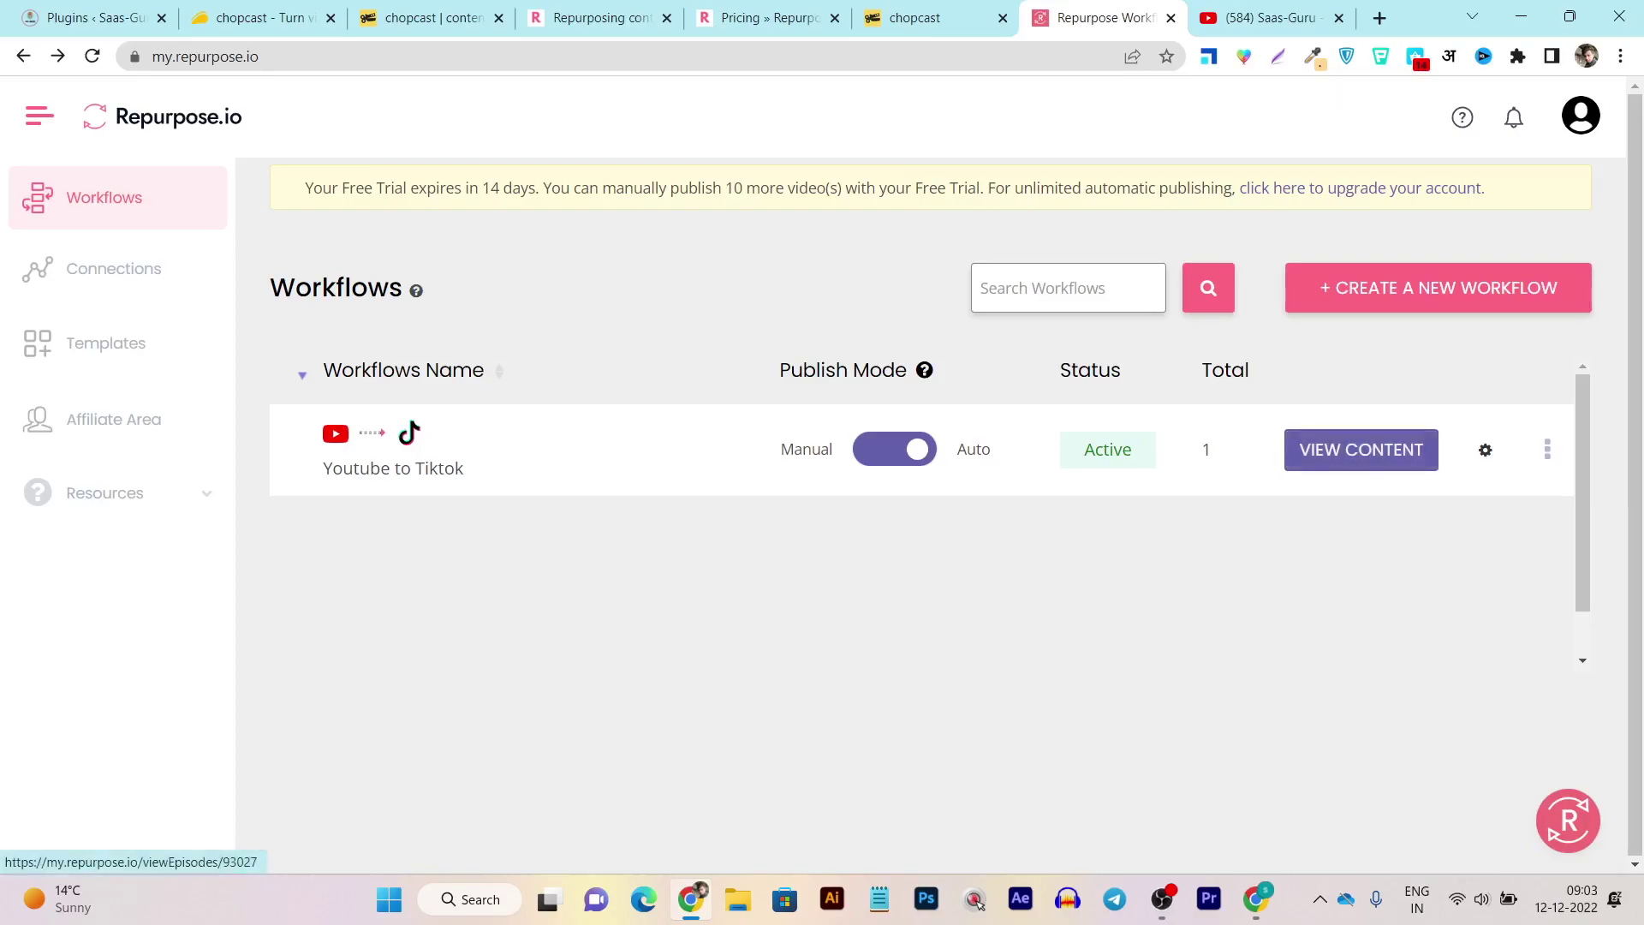
- Open the Youtube to Tiktok workflow and its YouTube To TikTok Settings dialog
left_click(1362, 450)
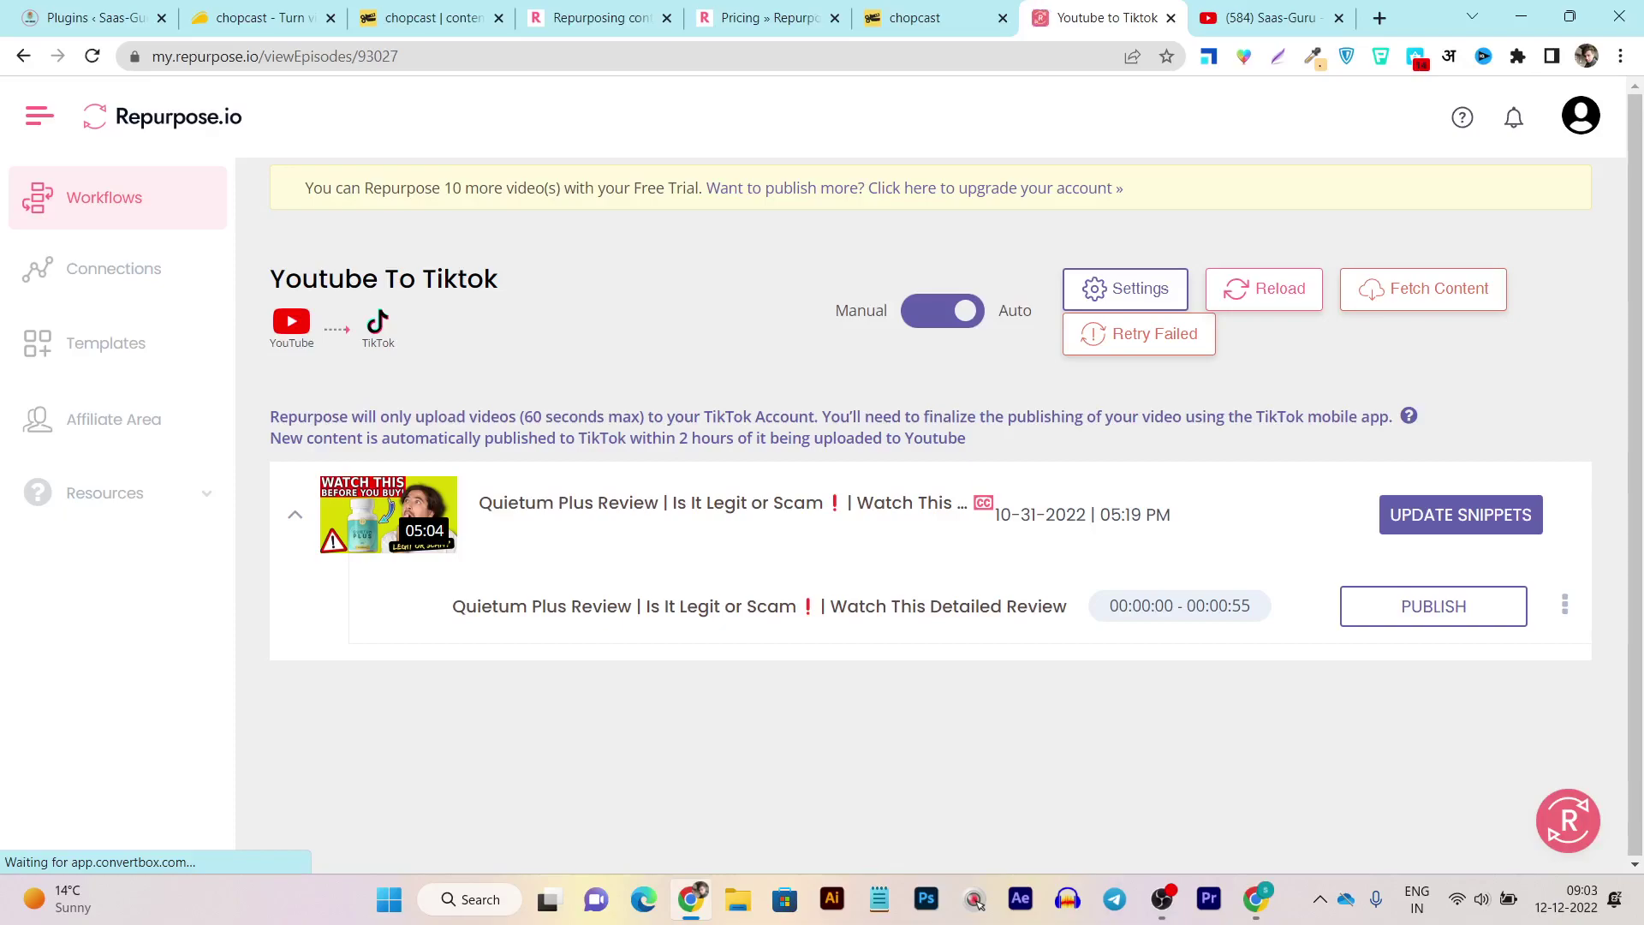
left_click(1125, 289)
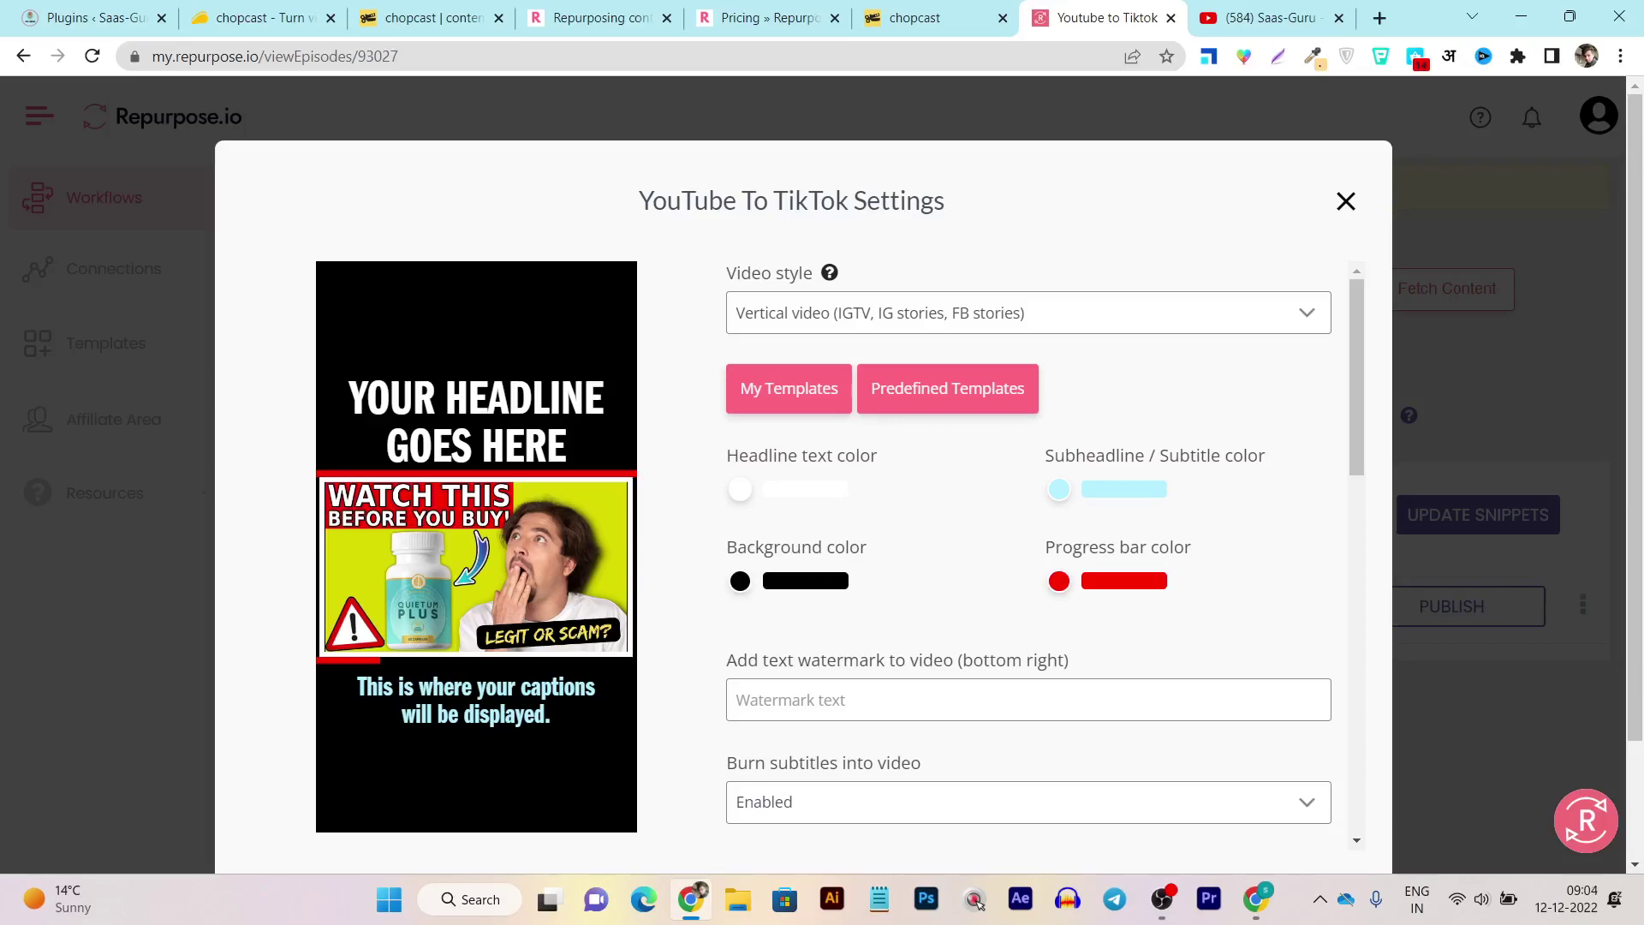
- Try the Square video style, revert to Vertical video, and close the workflow settings
scroll(1028, 548, "down", 2)
scroll(1027, 548, "up", 2)
left_click(1028, 313)
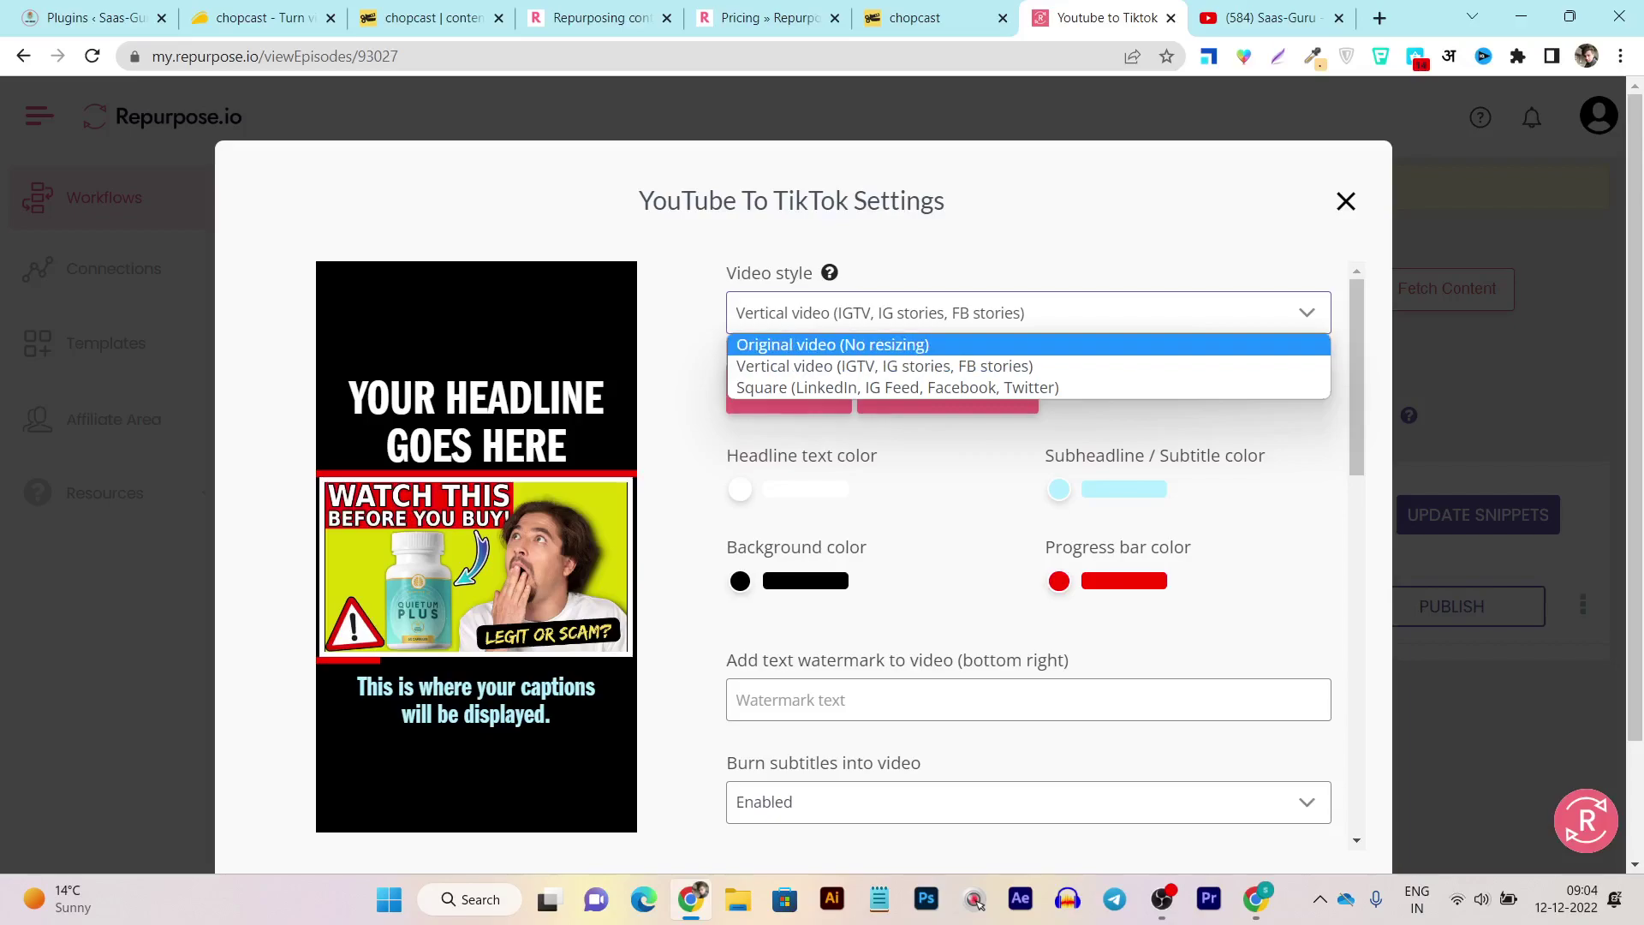
left_click(897, 387)
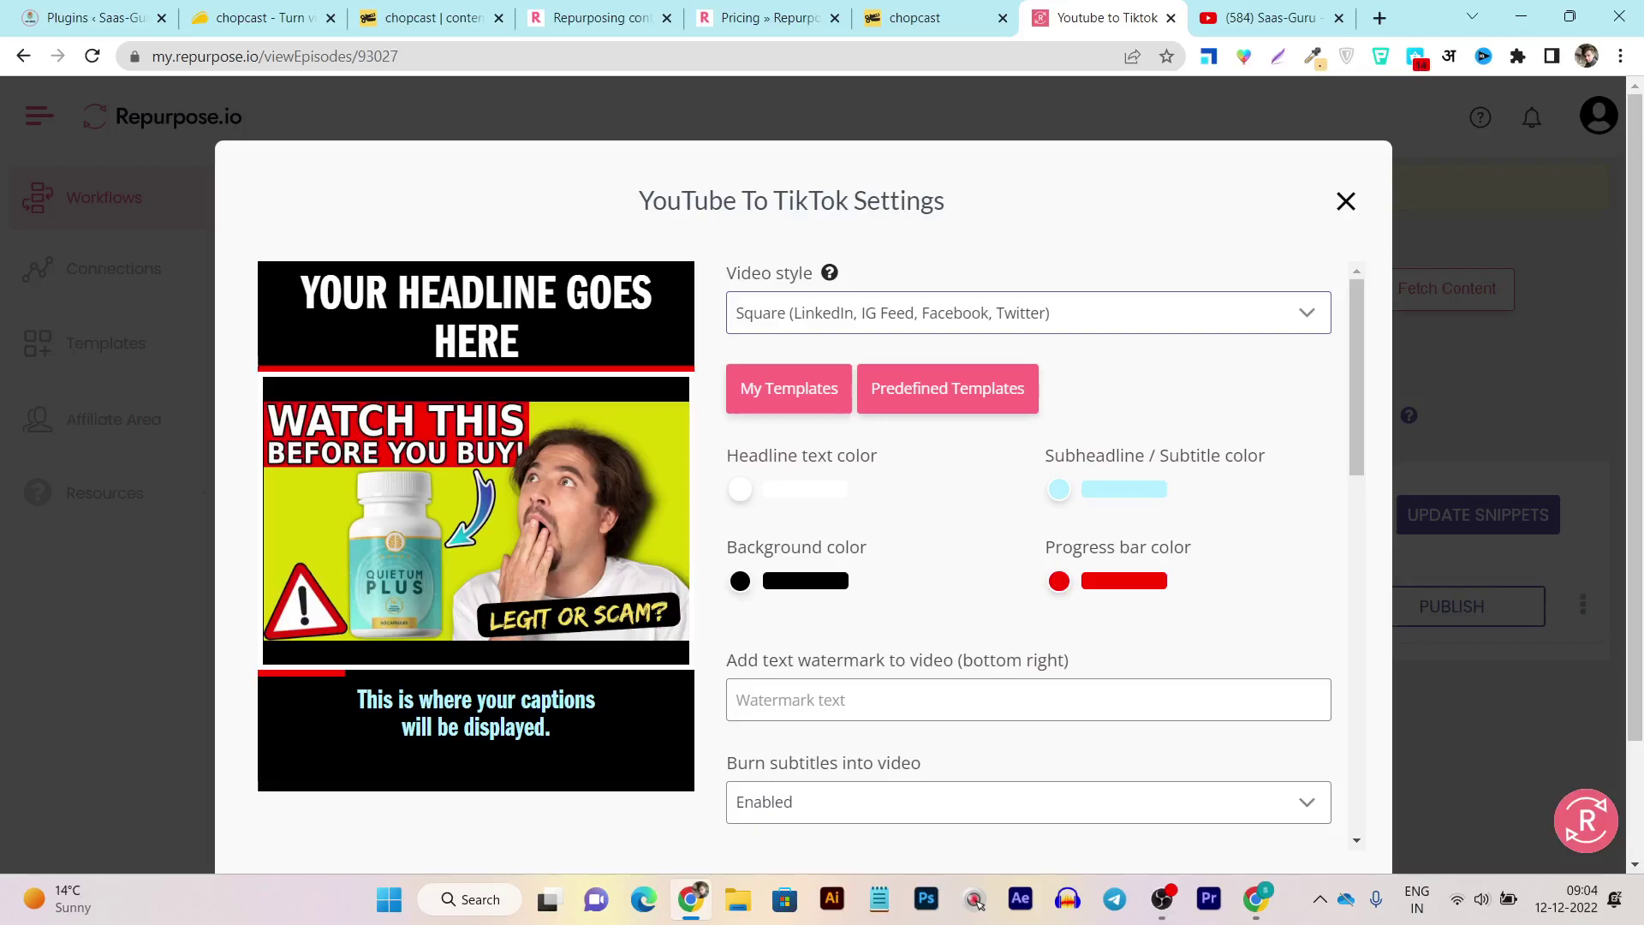
key("alt+Down")
key("Up")
key("Return")
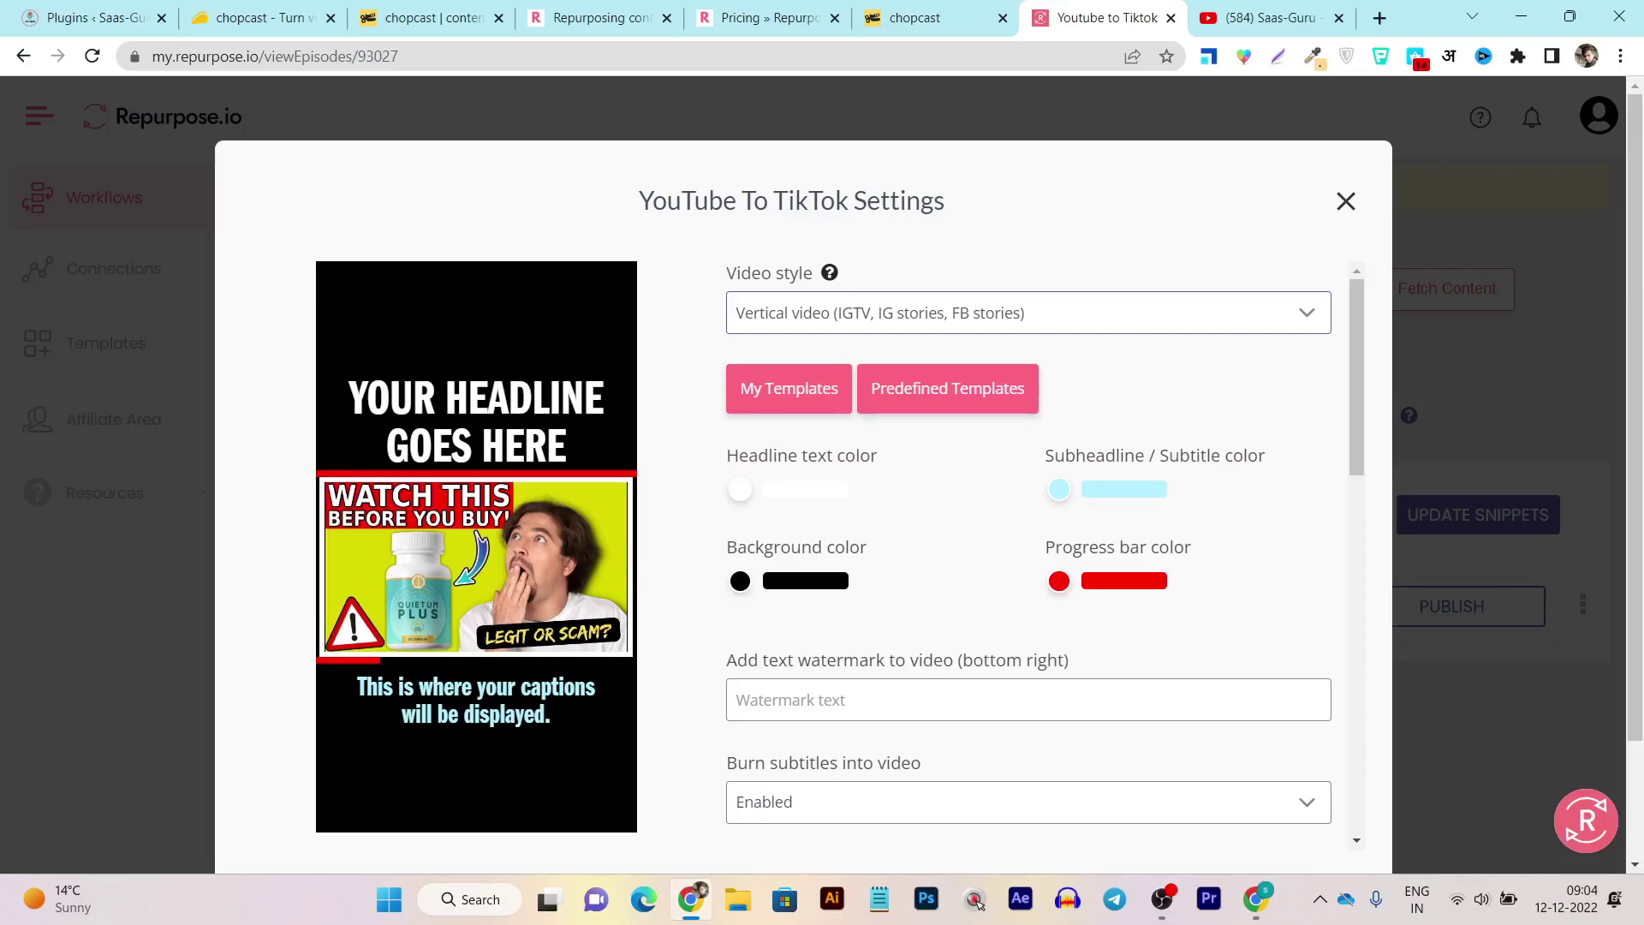
left_click(1346, 200)
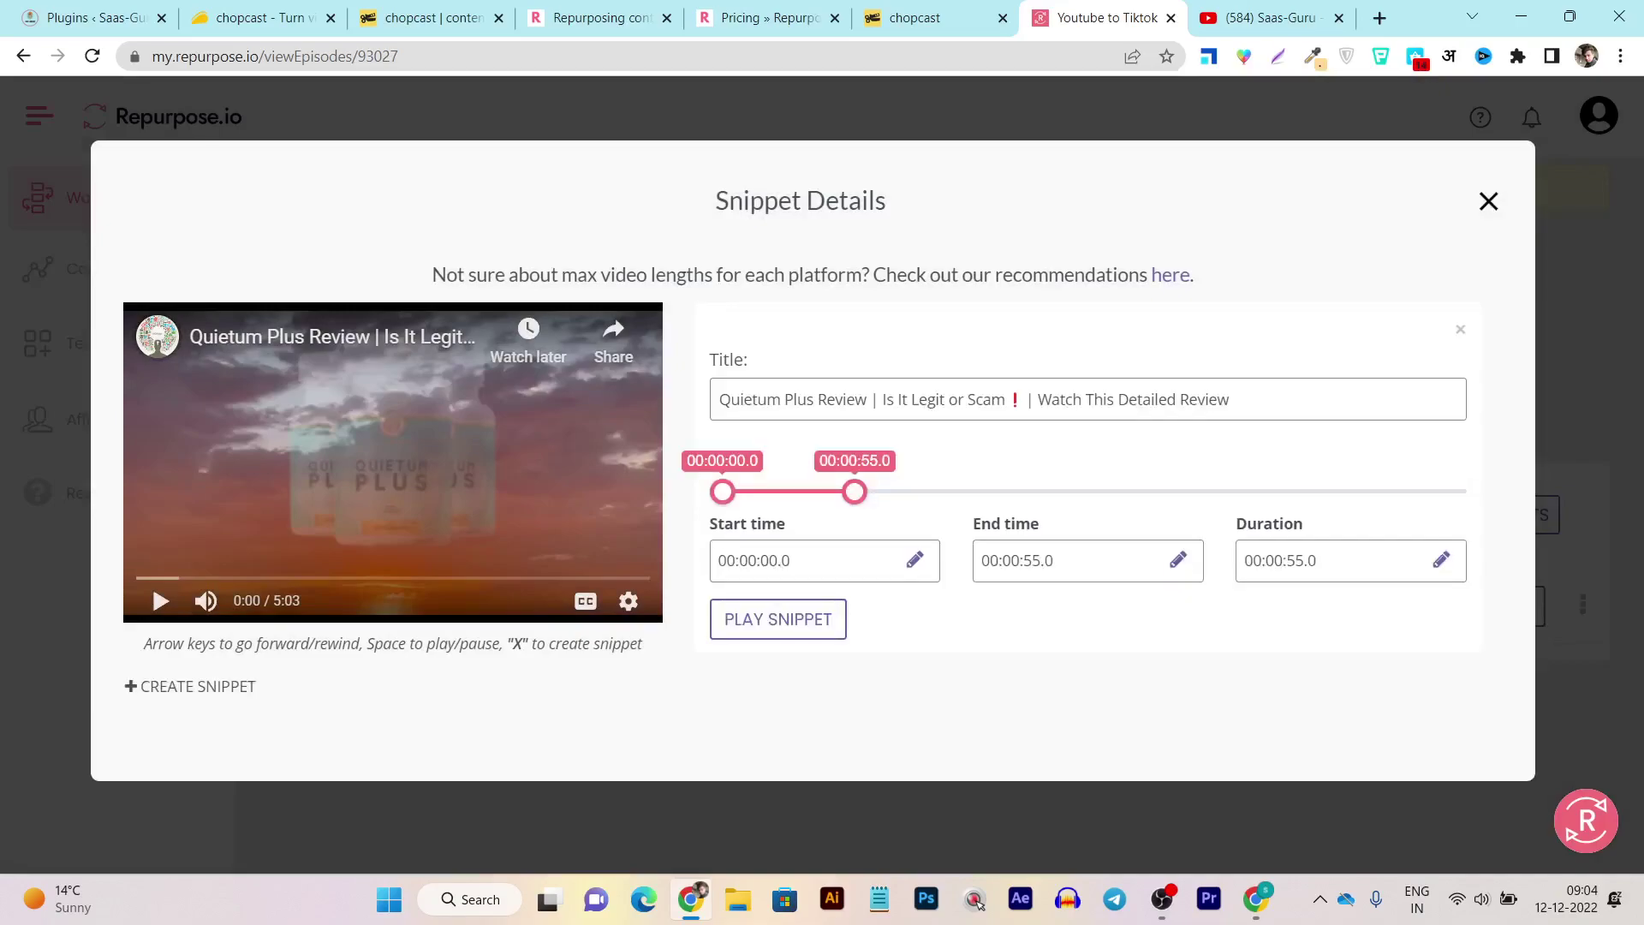
- Create a second Quietum Plus review snippet spanning 00:02:08.1 to 00:03:05.3
key("x")
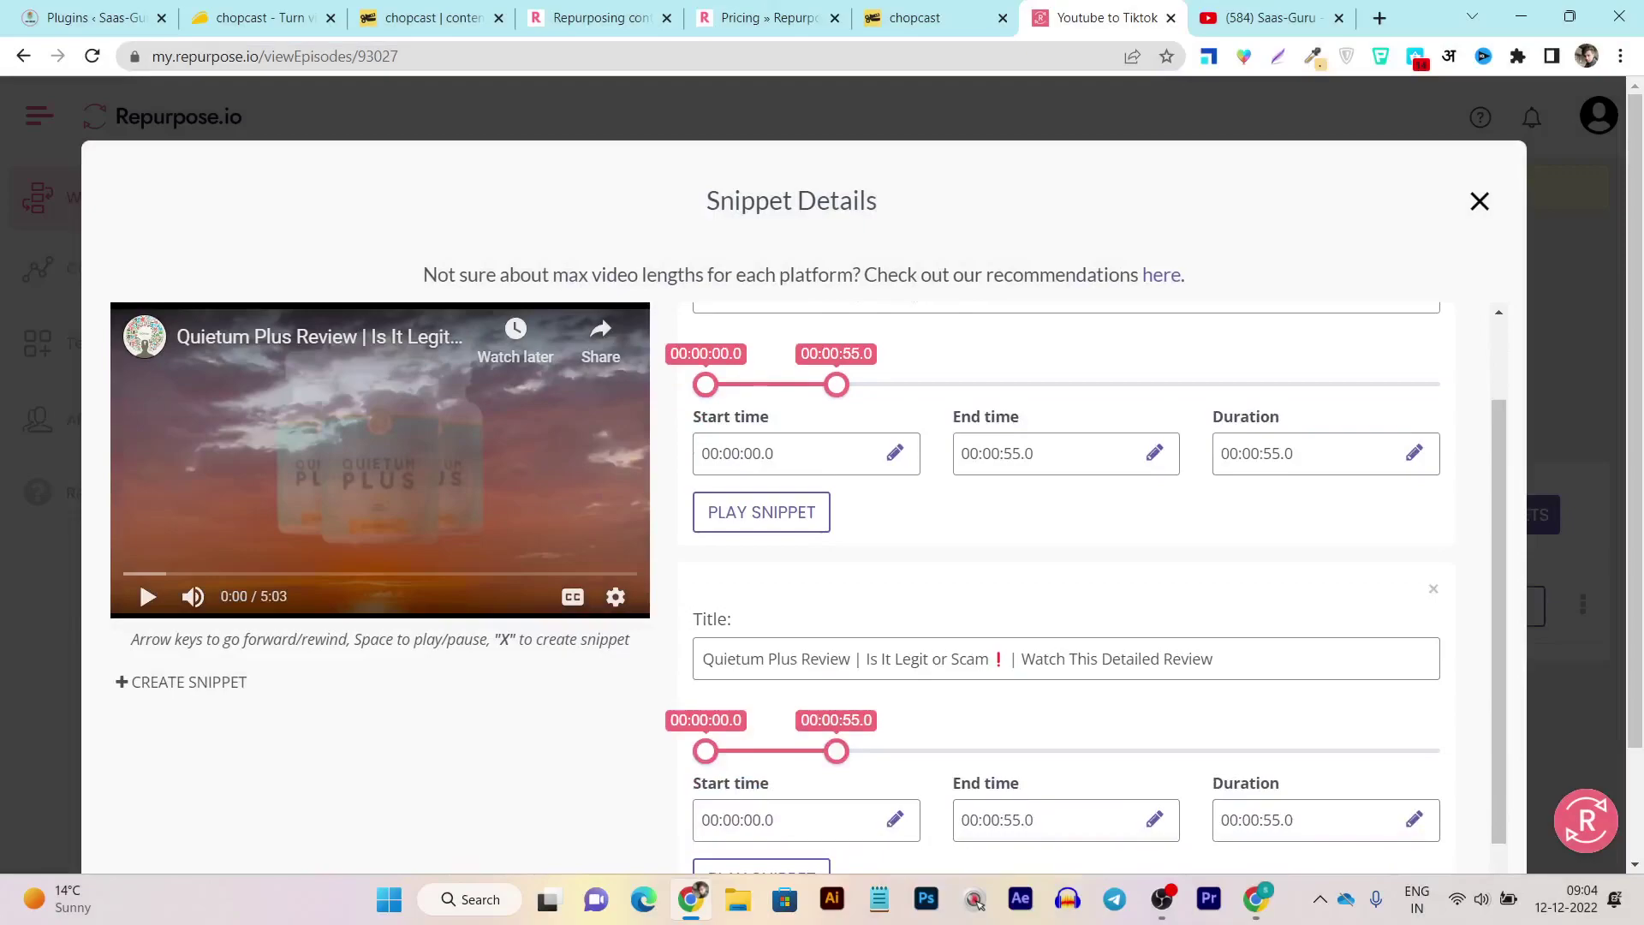
left_click_drag(836, 751, 1146, 751)
left_click_drag(706, 751, 927, 751)
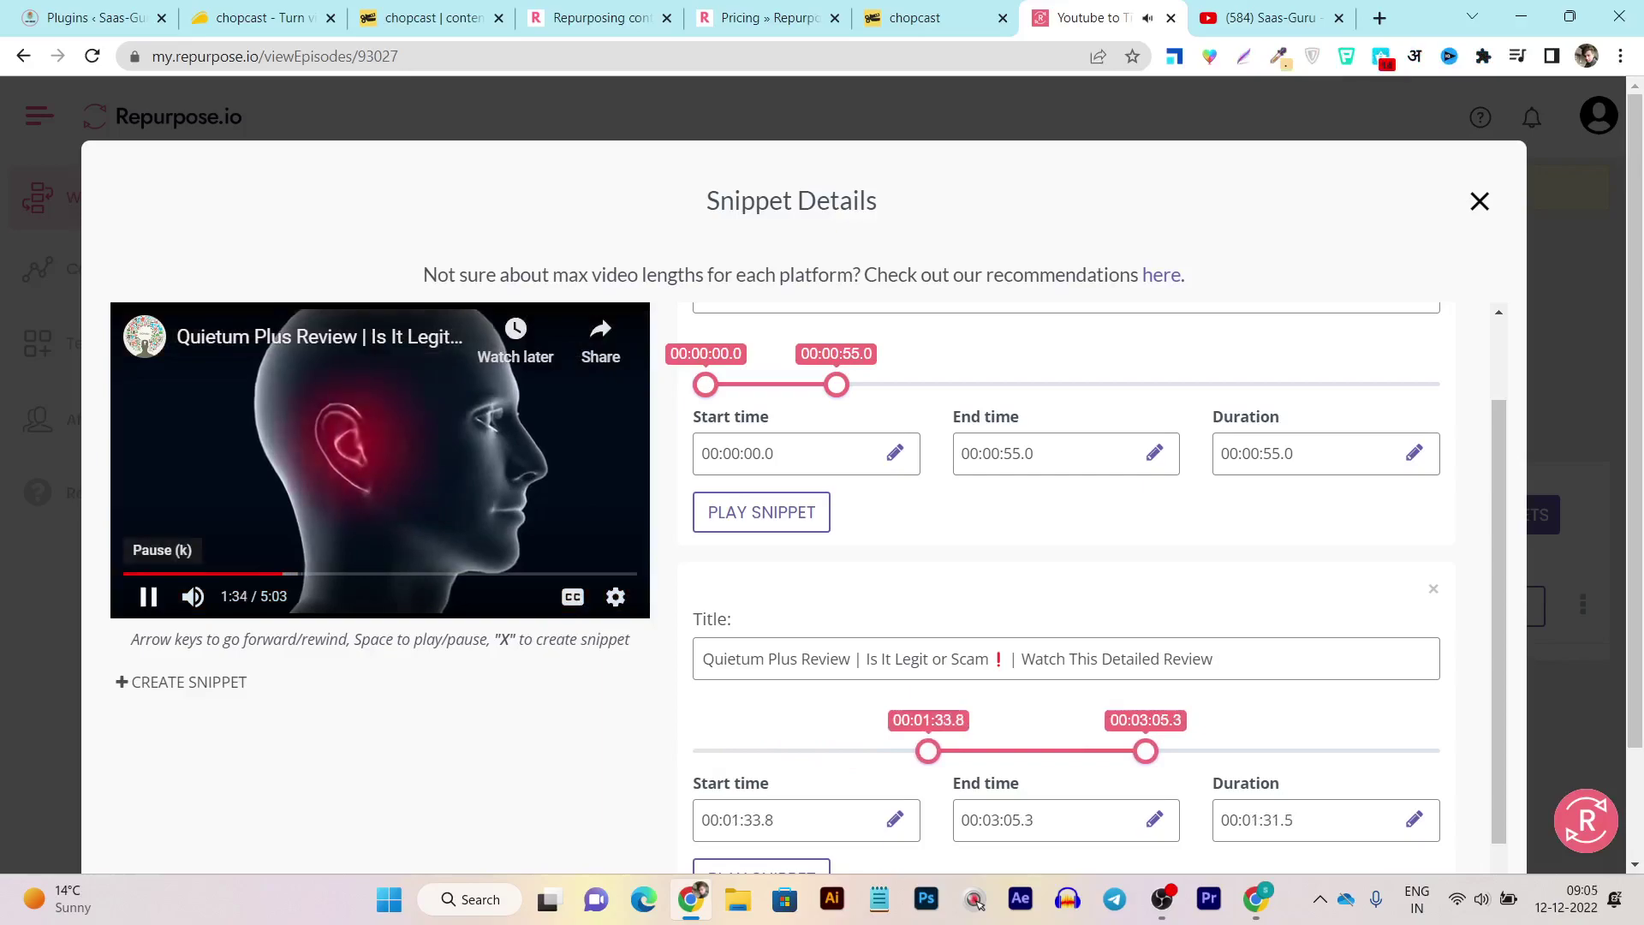
left_click(147, 597)
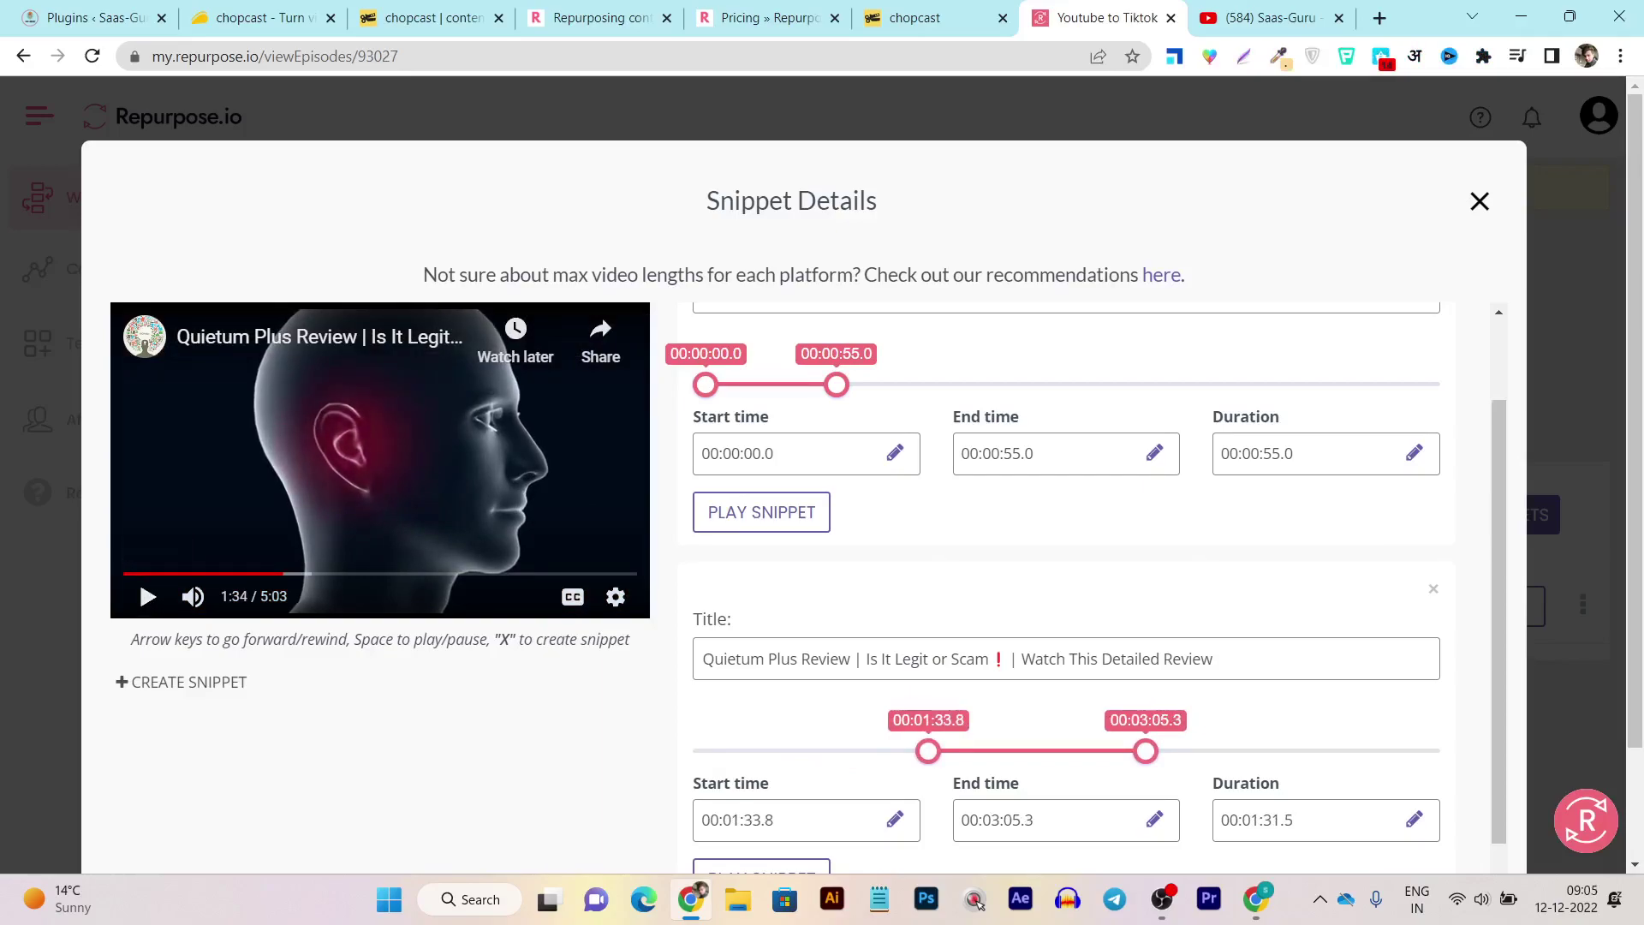
scroll(1087, 587, "down", 1)
left_click_drag(927, 713, 1010, 714)
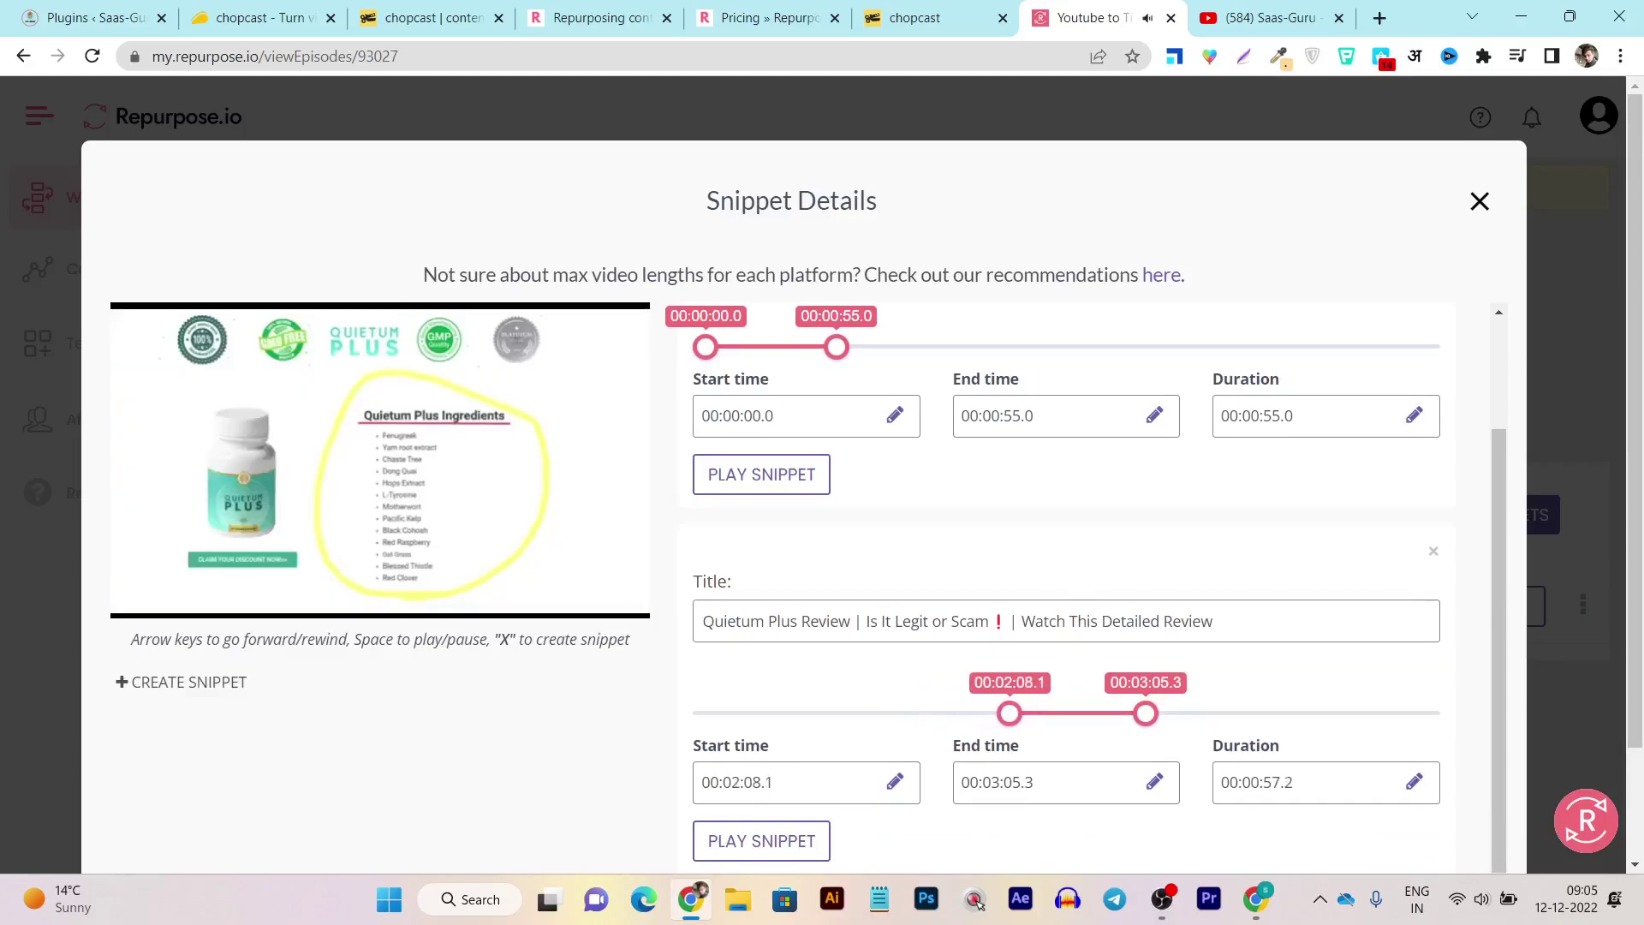
left_click(147, 596)
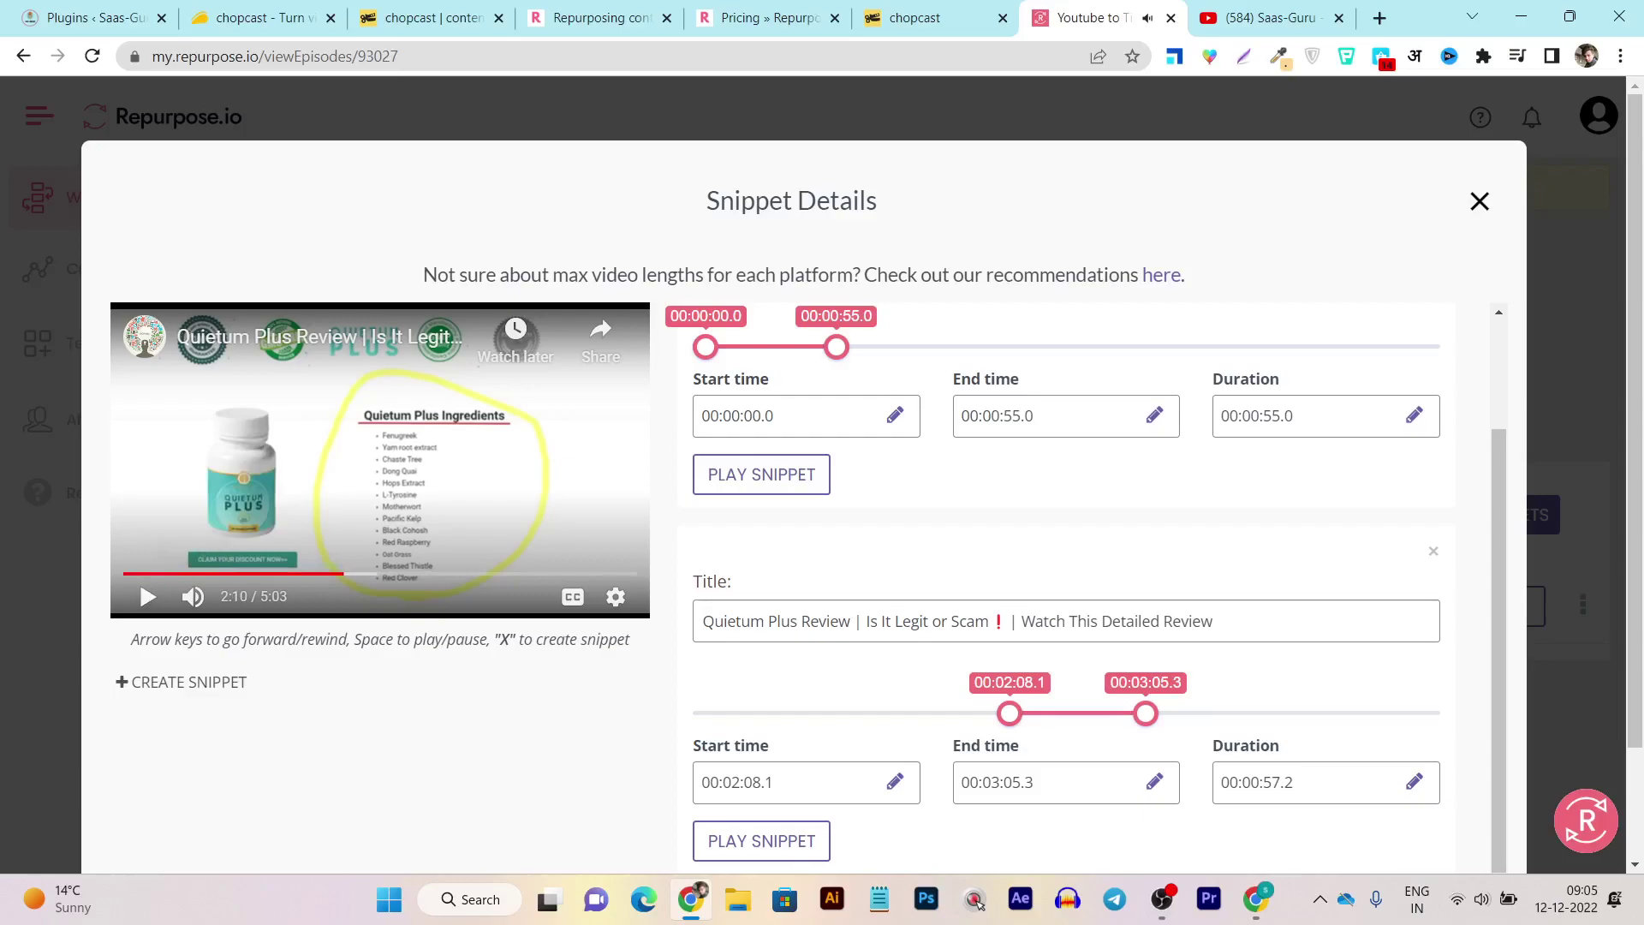
- Close Snippet Details to save both snippets and go to the Connections page
scroll(803, 471, "down", 2)
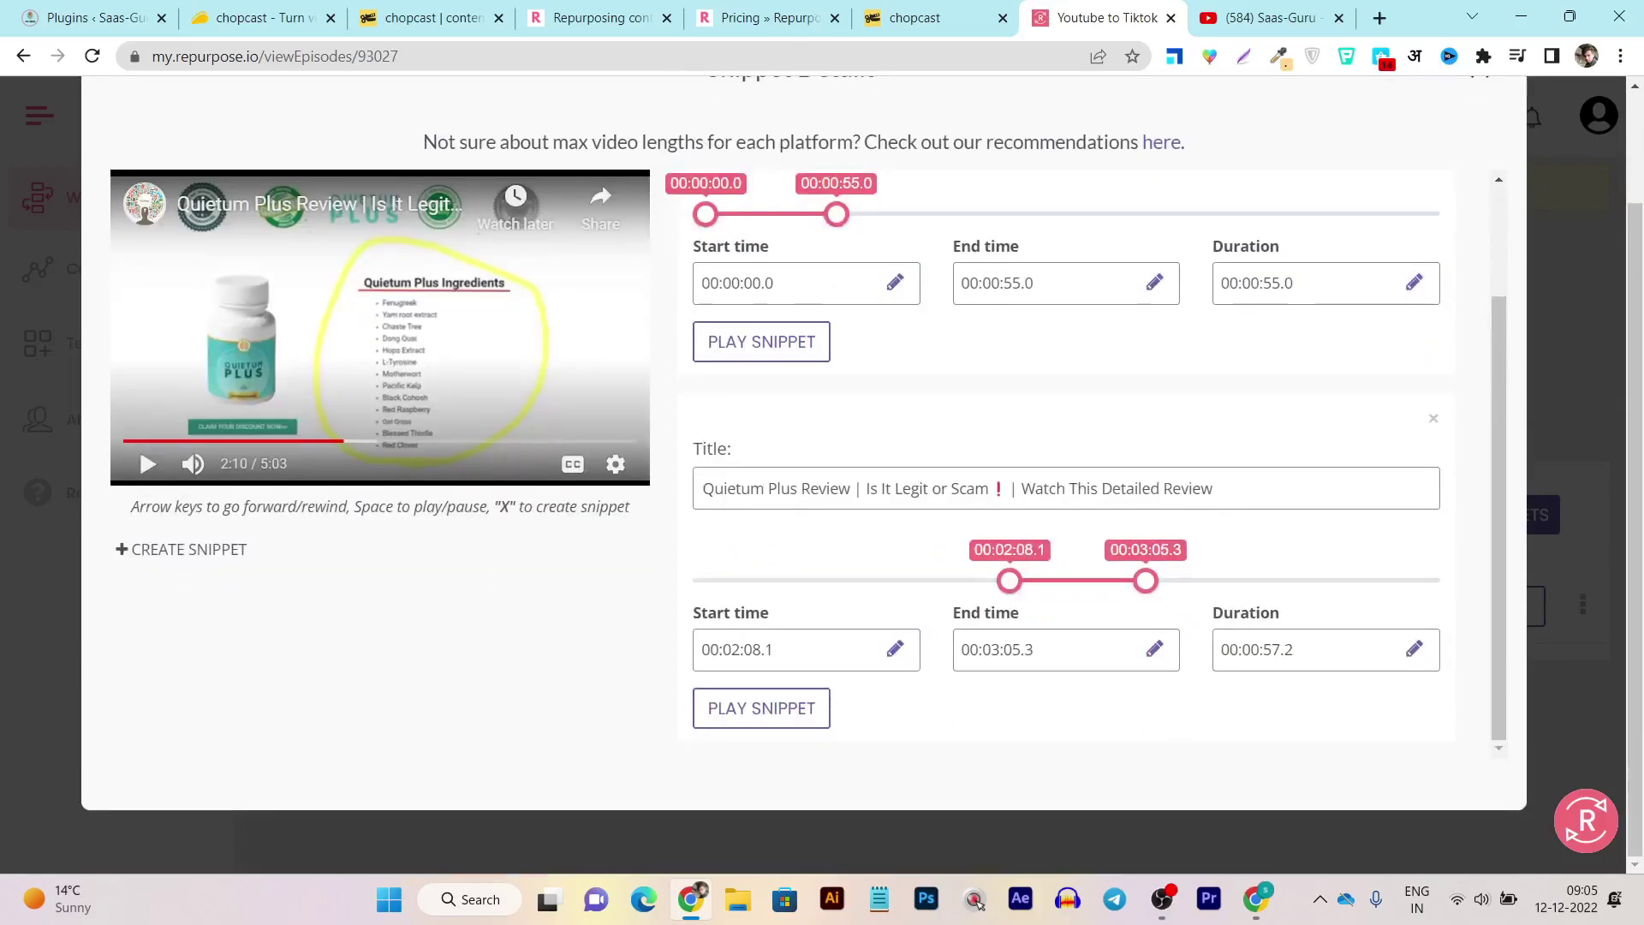
scroll(1086, 459, "up", 2)
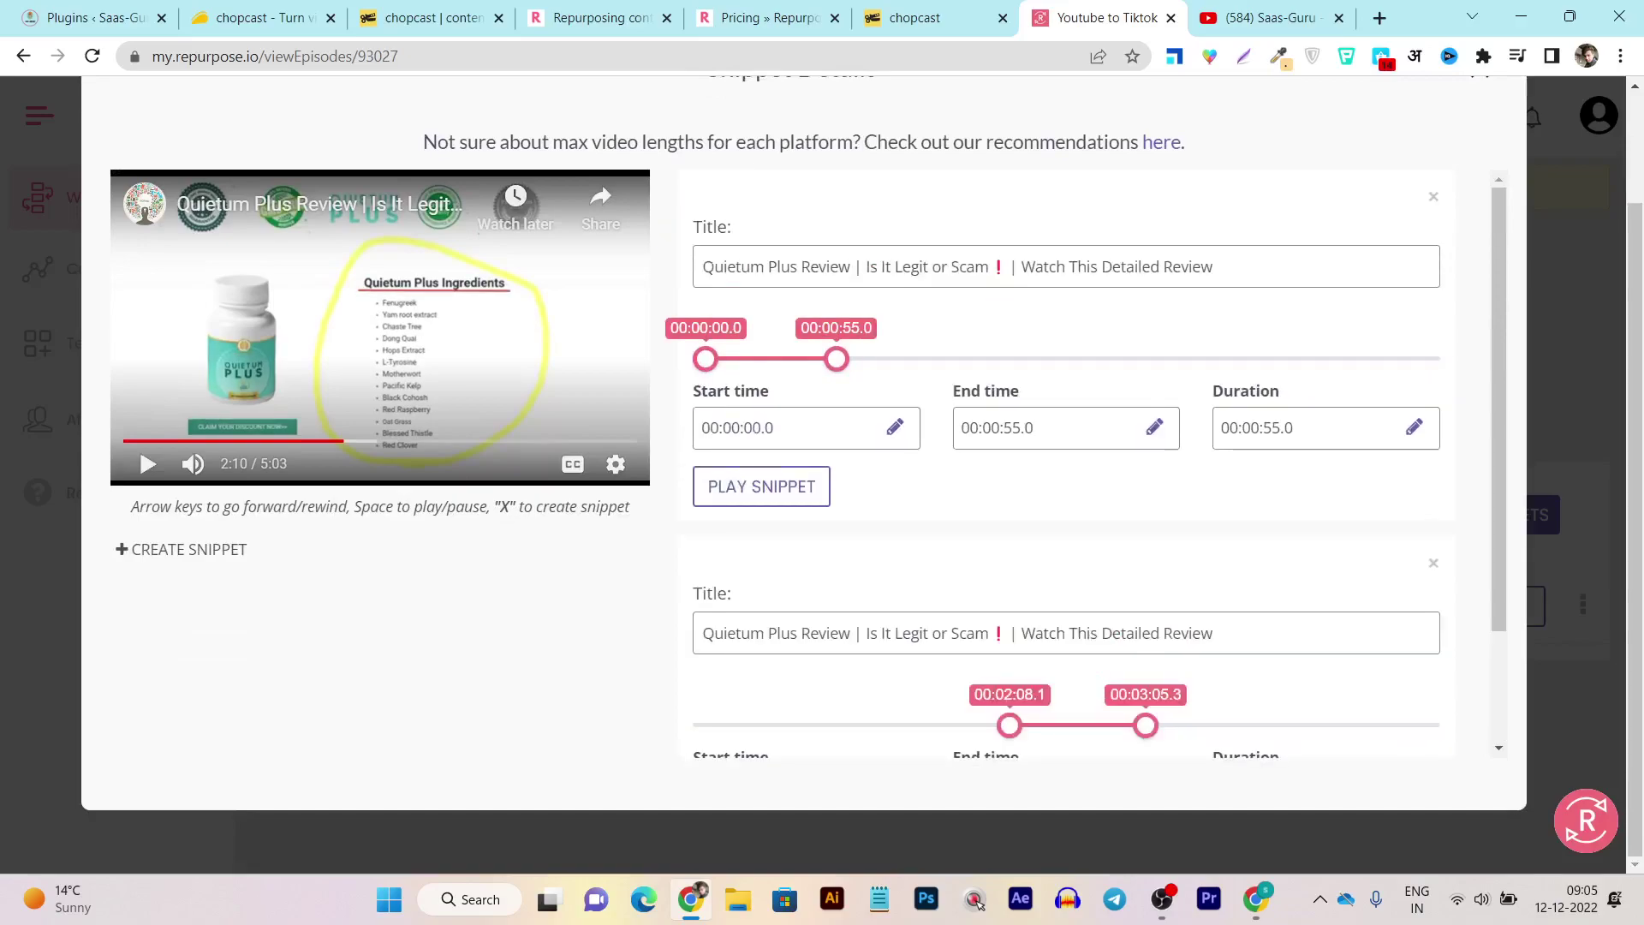
scroll(804, 471, "up", 2)
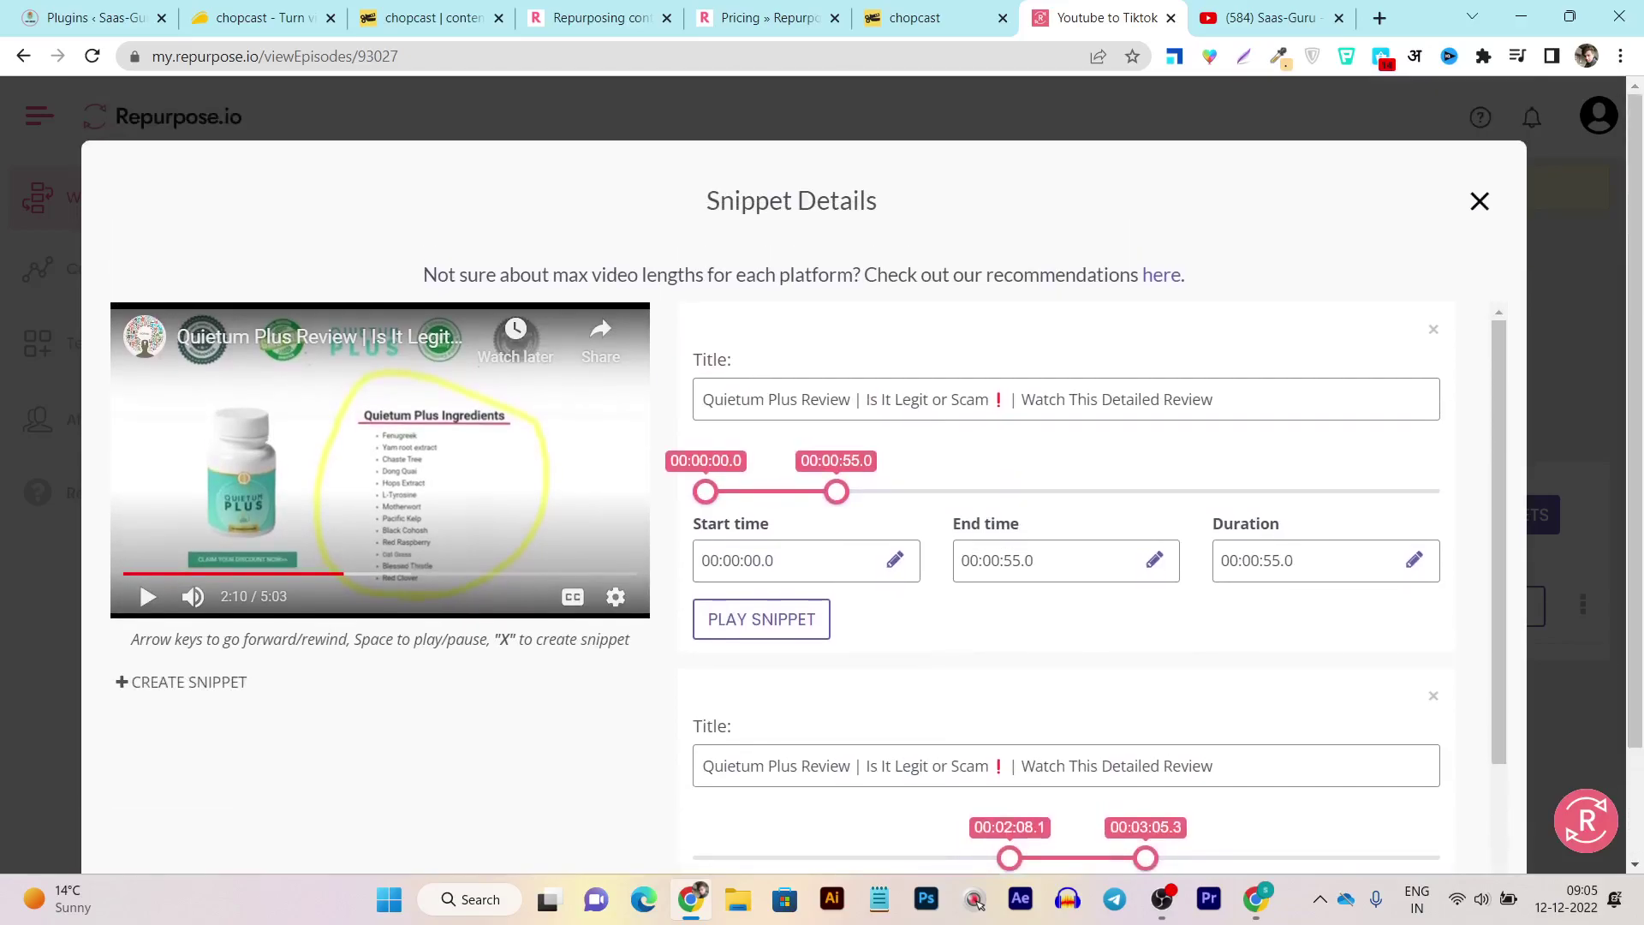
left_click(1480, 201)
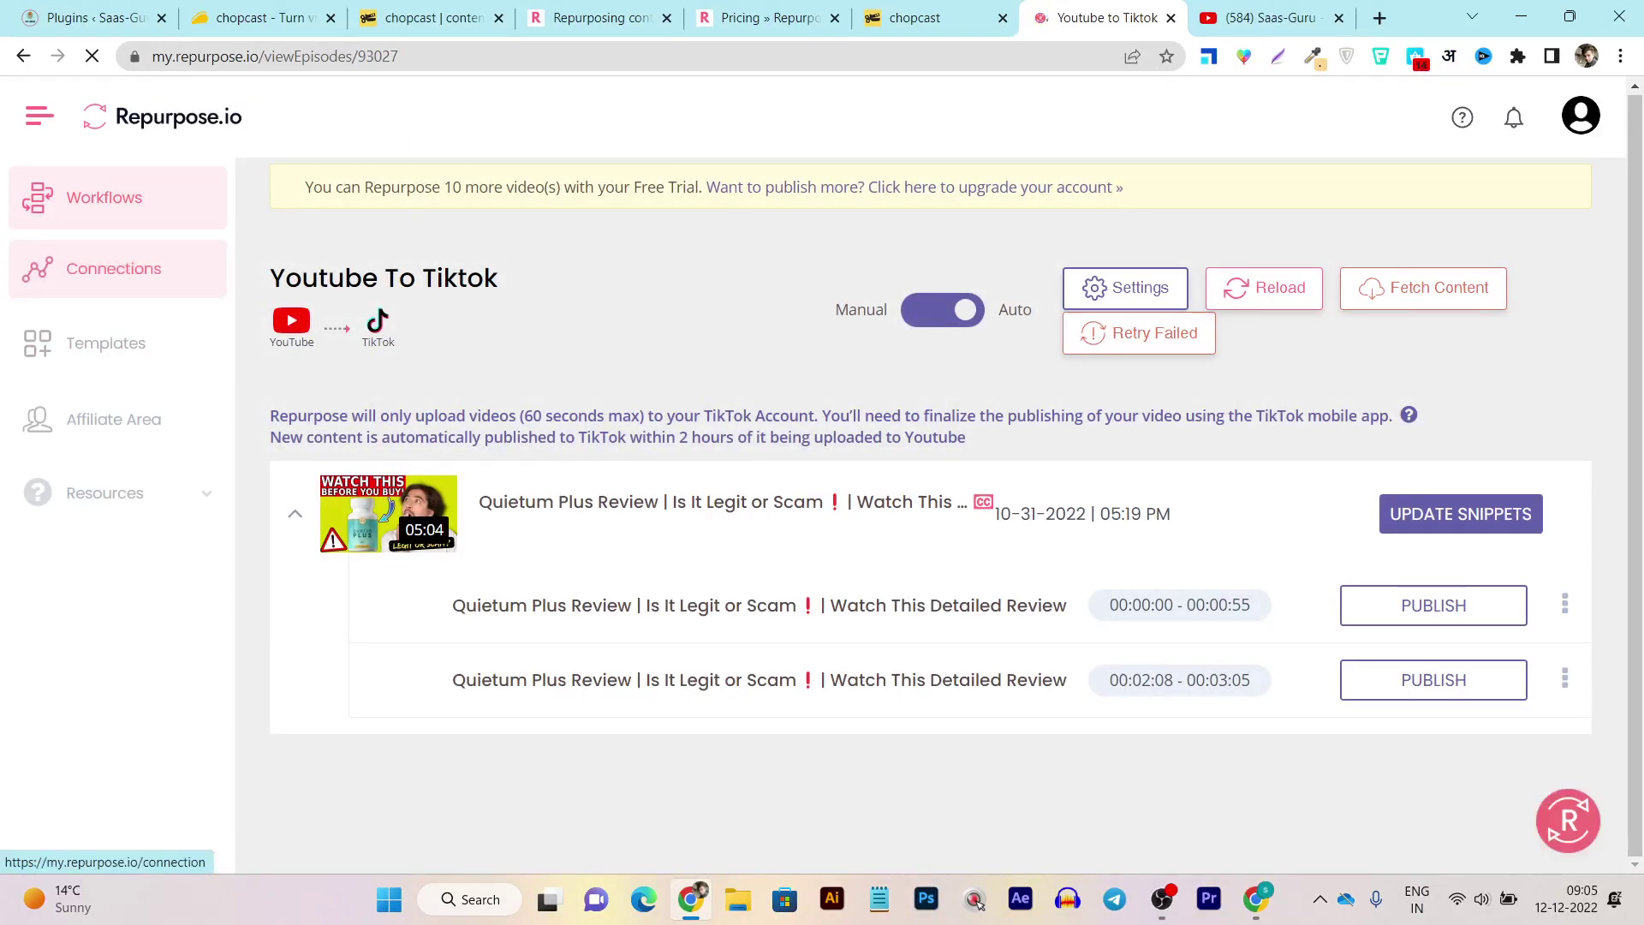
left_click(114, 268)
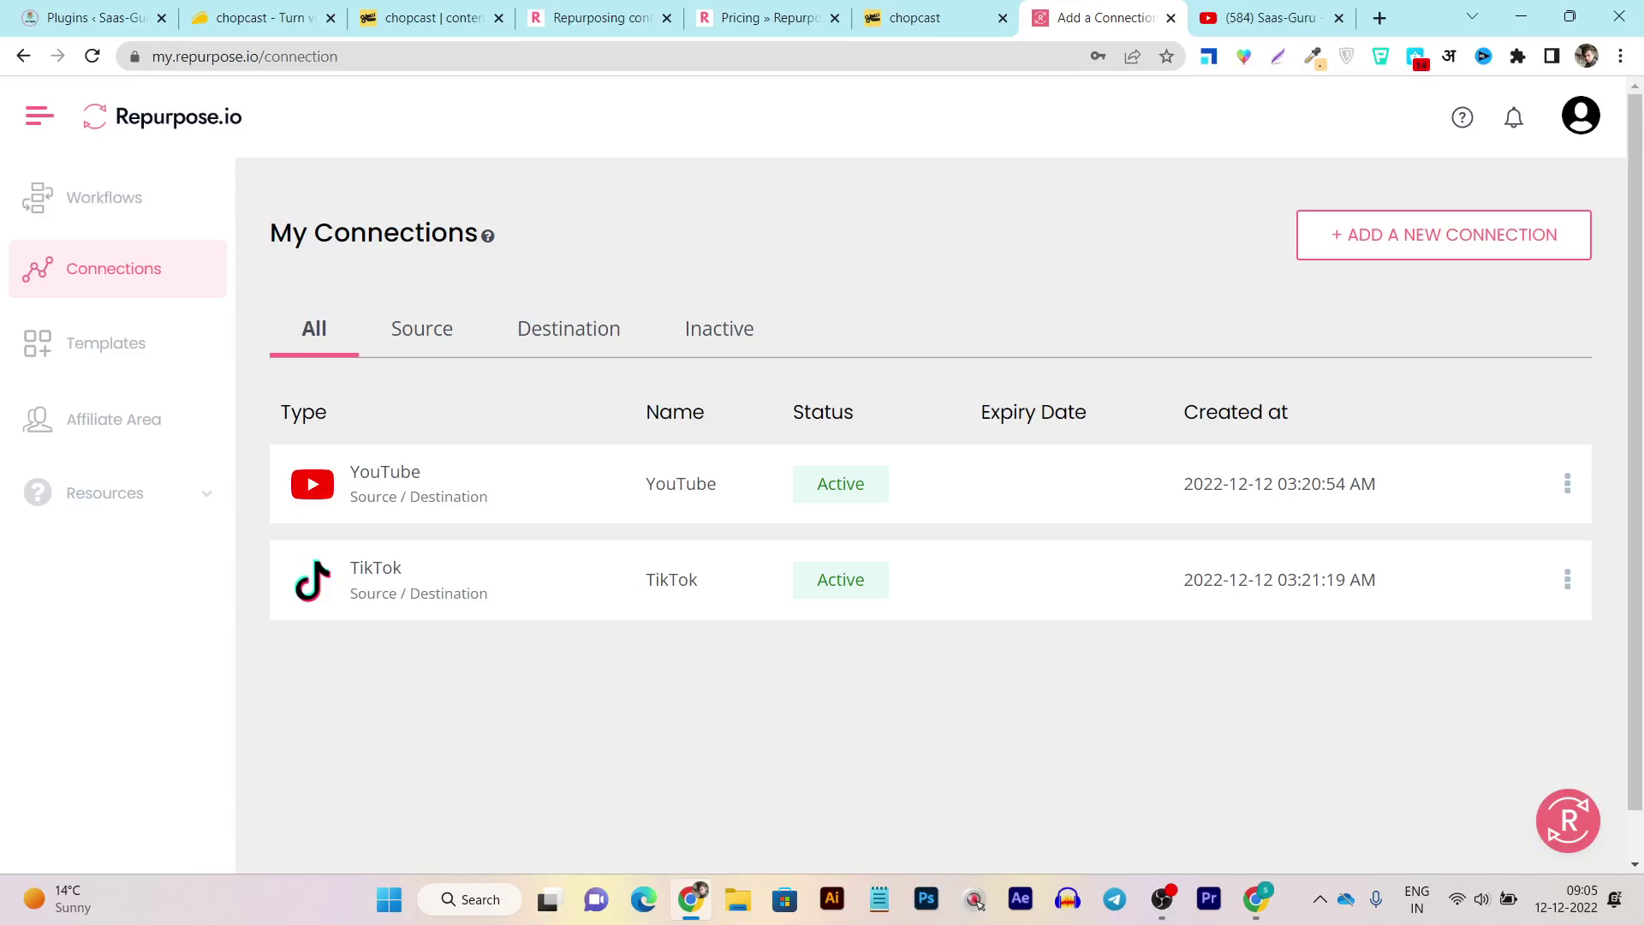
- Scroll the Connections page listing the YouTube and TikTok connections
scroll(813, 471, "down", 1)
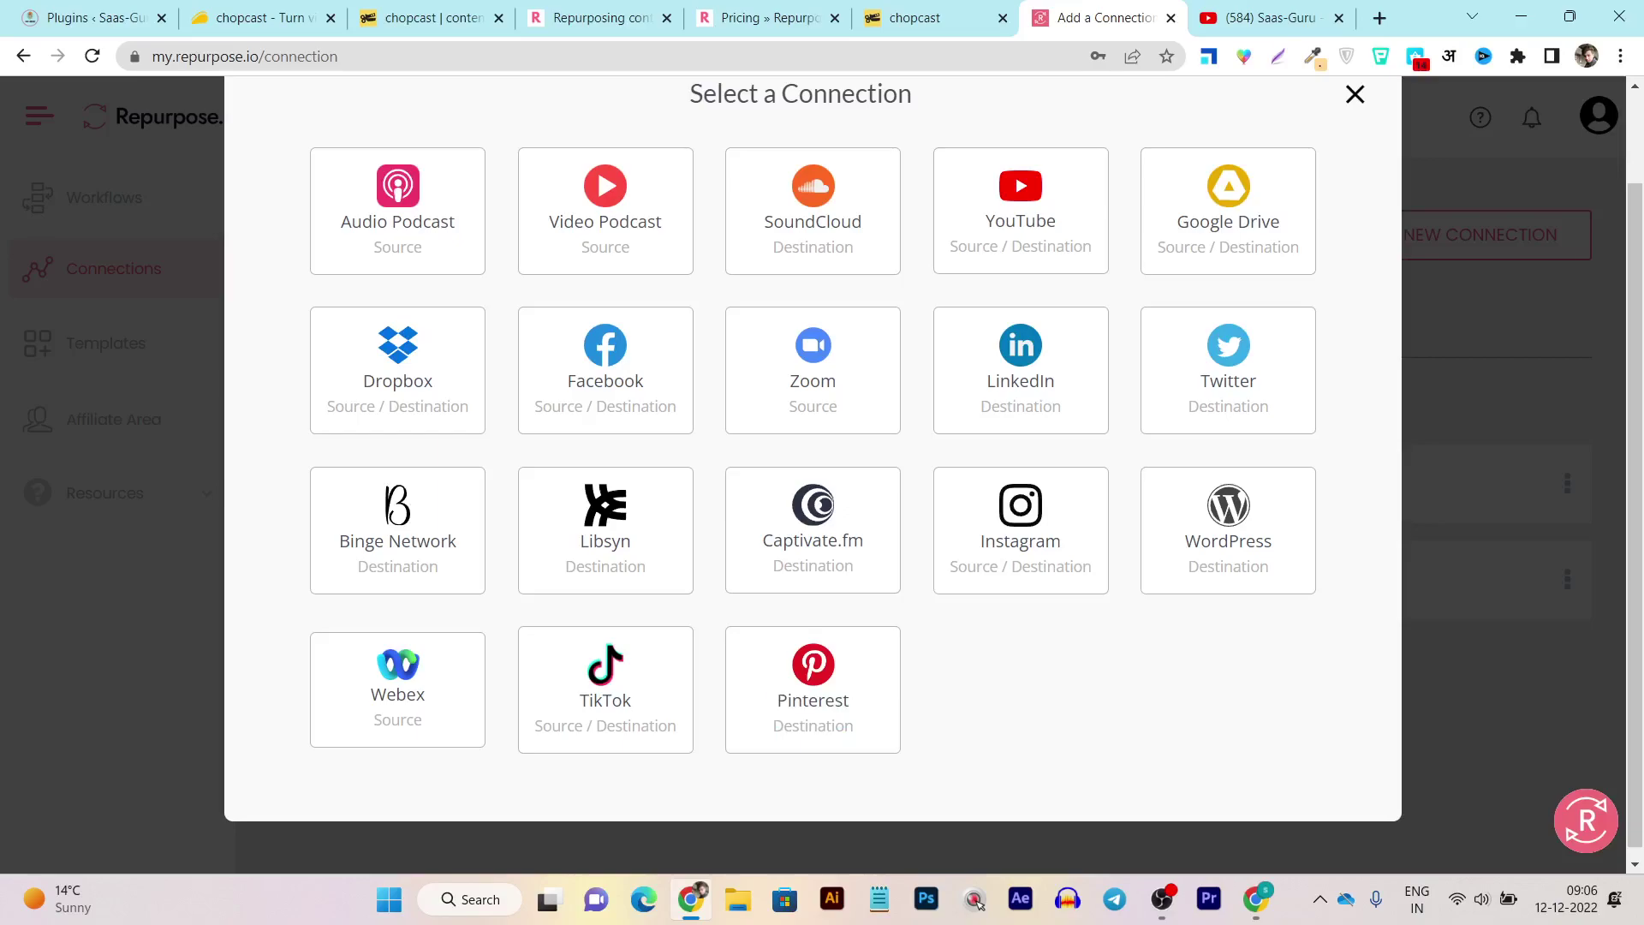
- Reconnect YouTube through Google account authorisation, then close the Select a Connection list
scroll(814, 471, "up", 1)
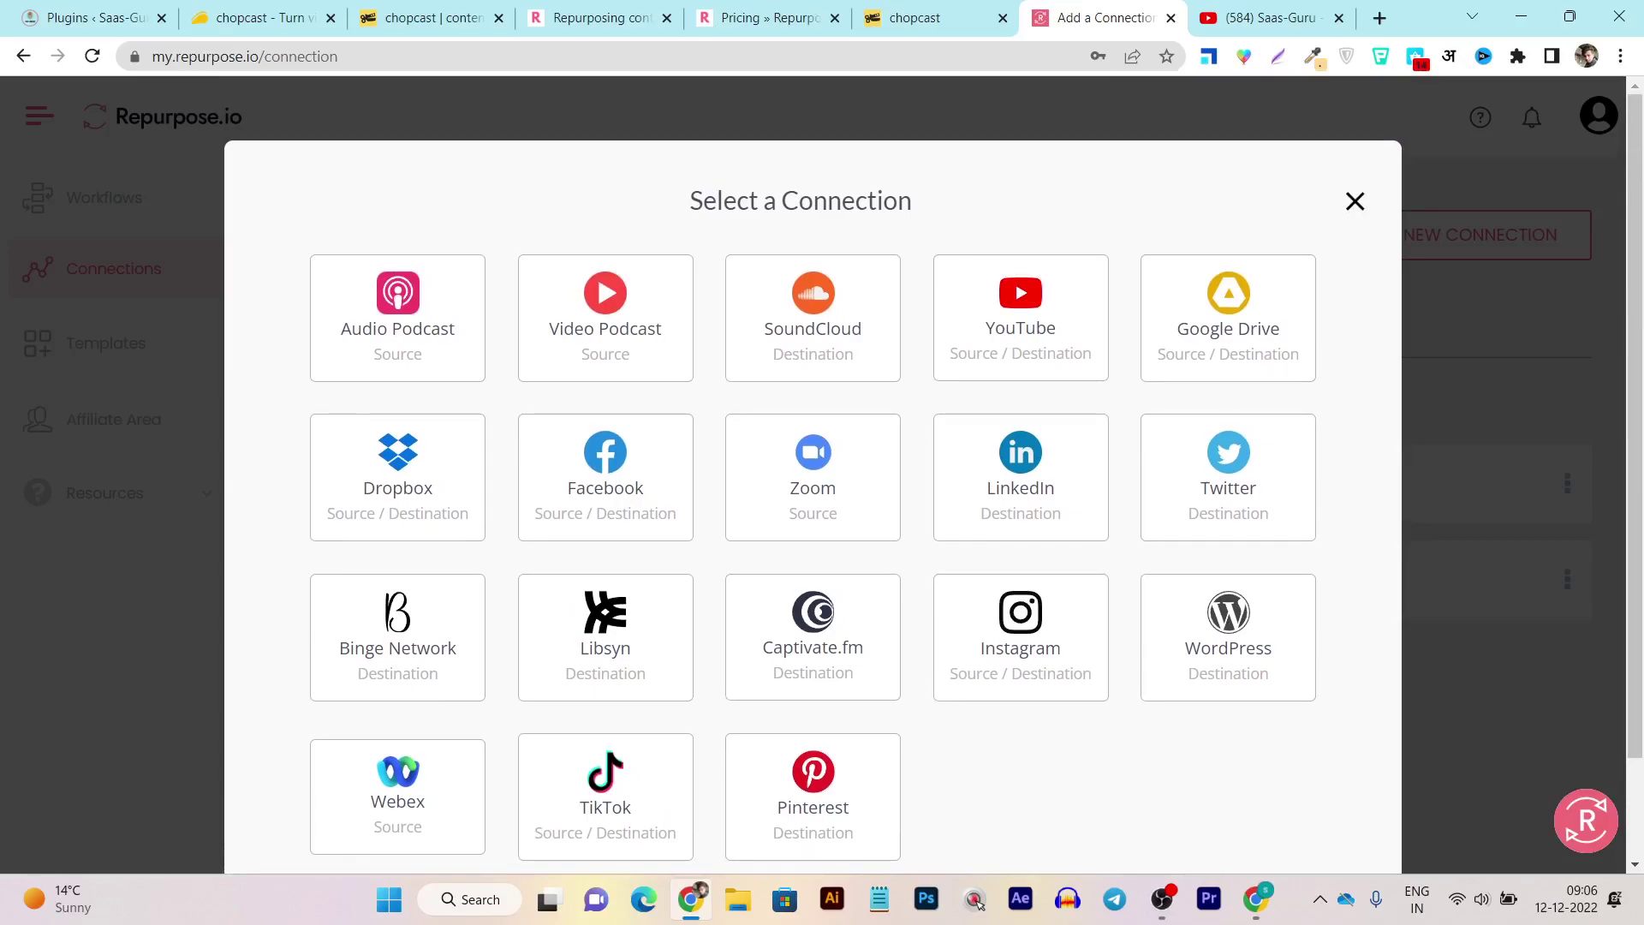
left_click(1020, 317)
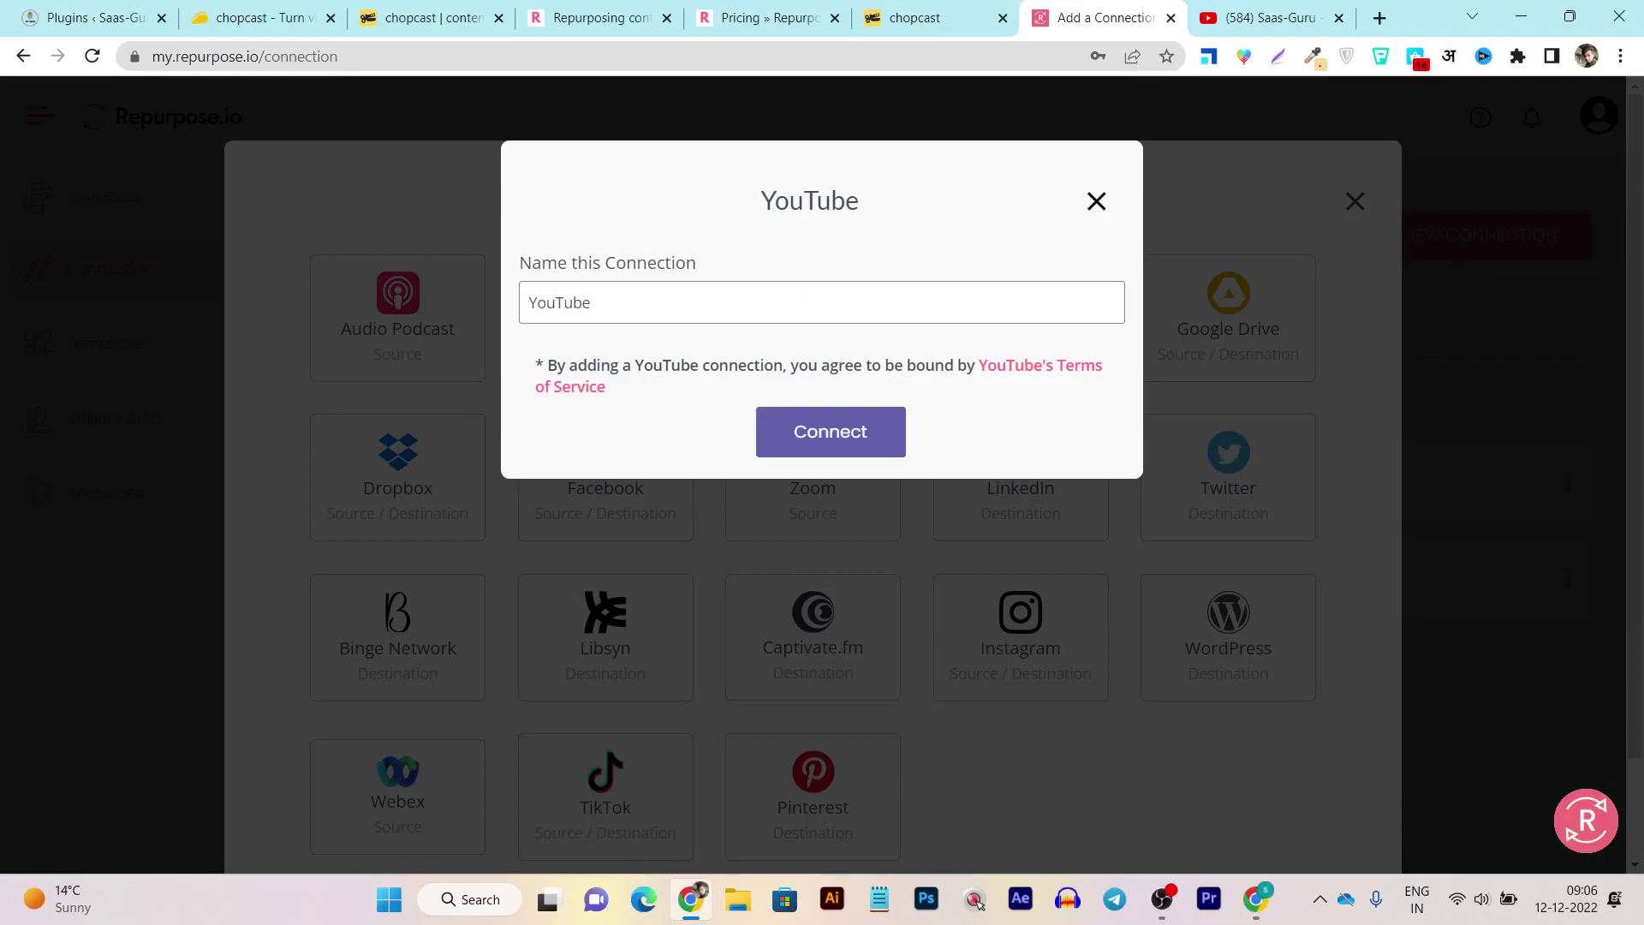
left_click(830, 432)
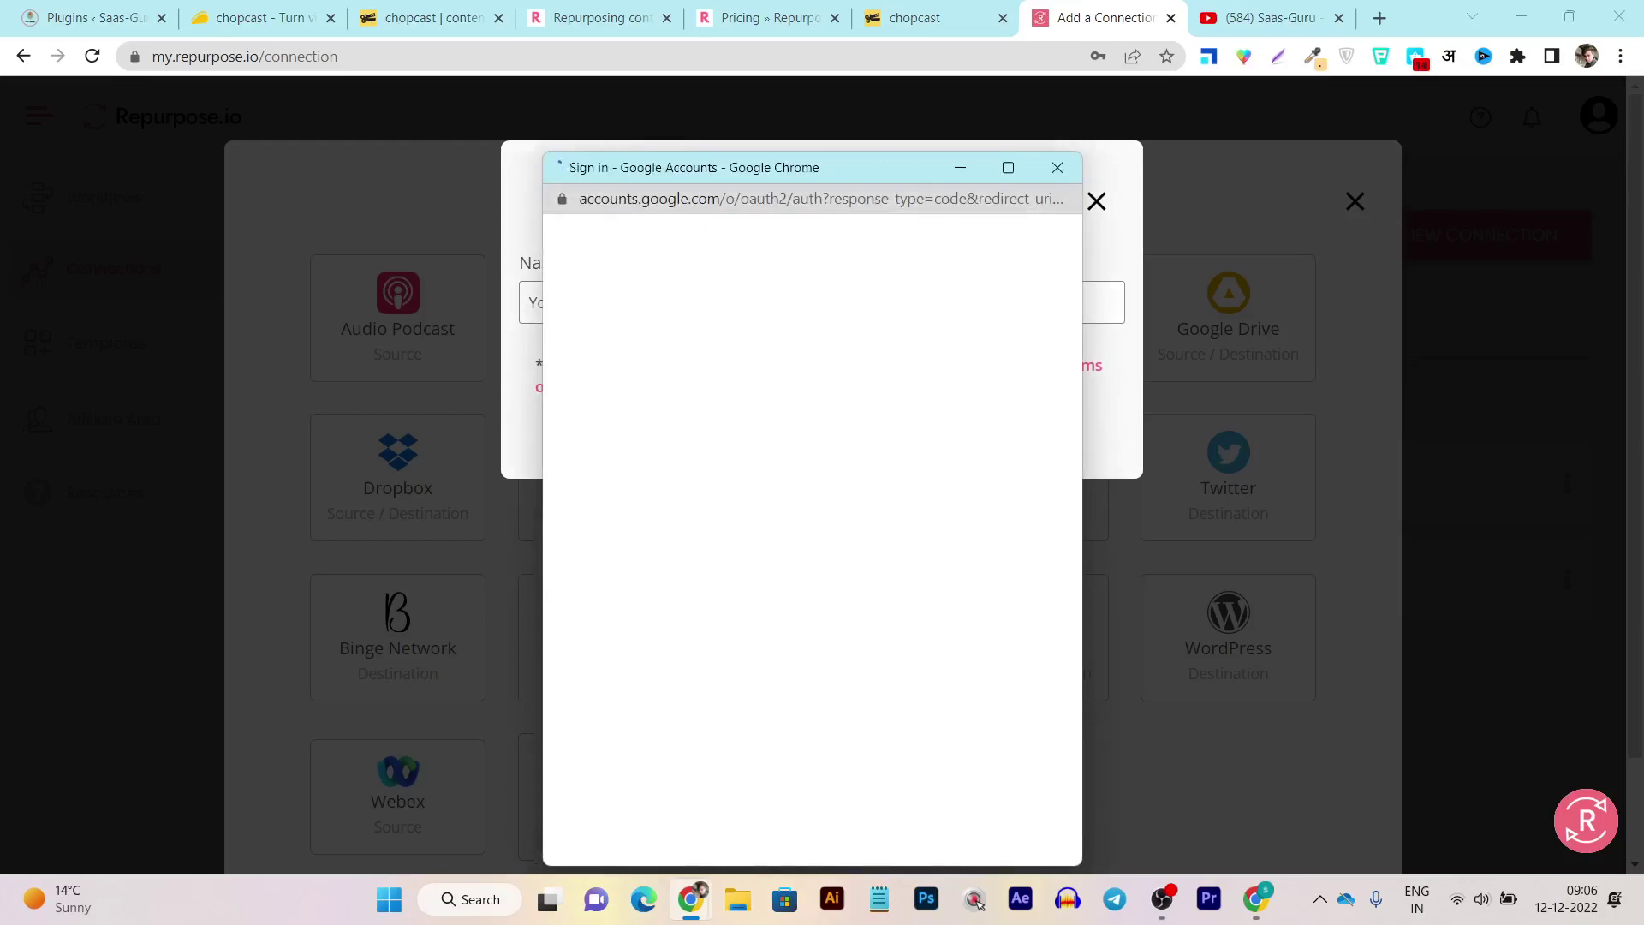
left_click(673, 469)
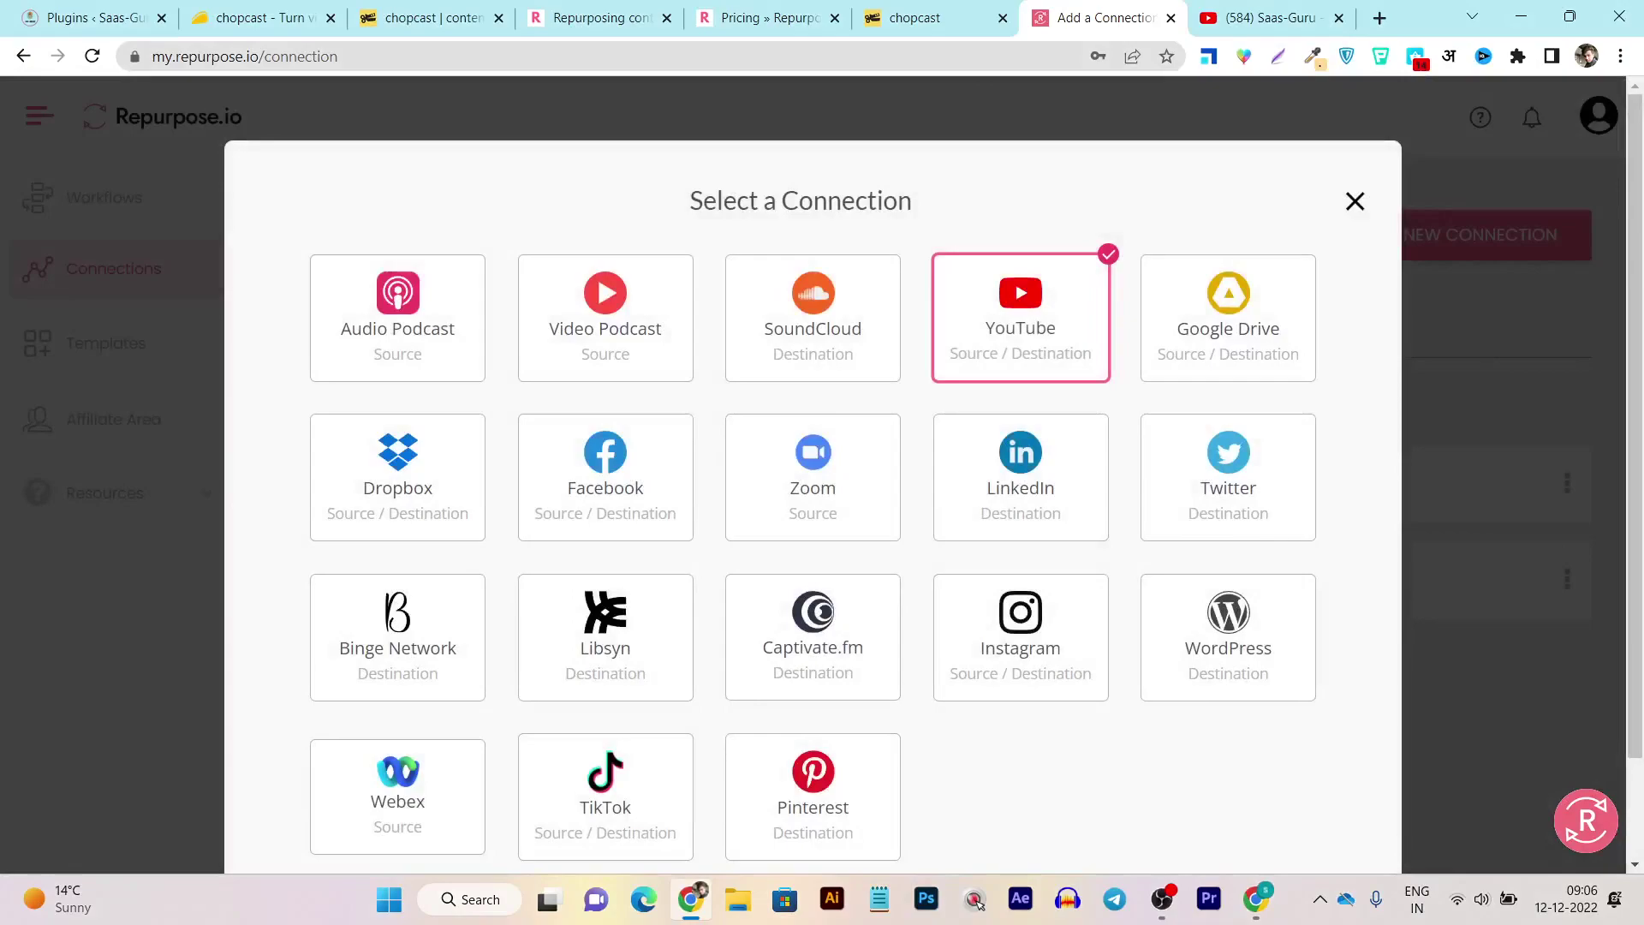
left_click(1355, 201)
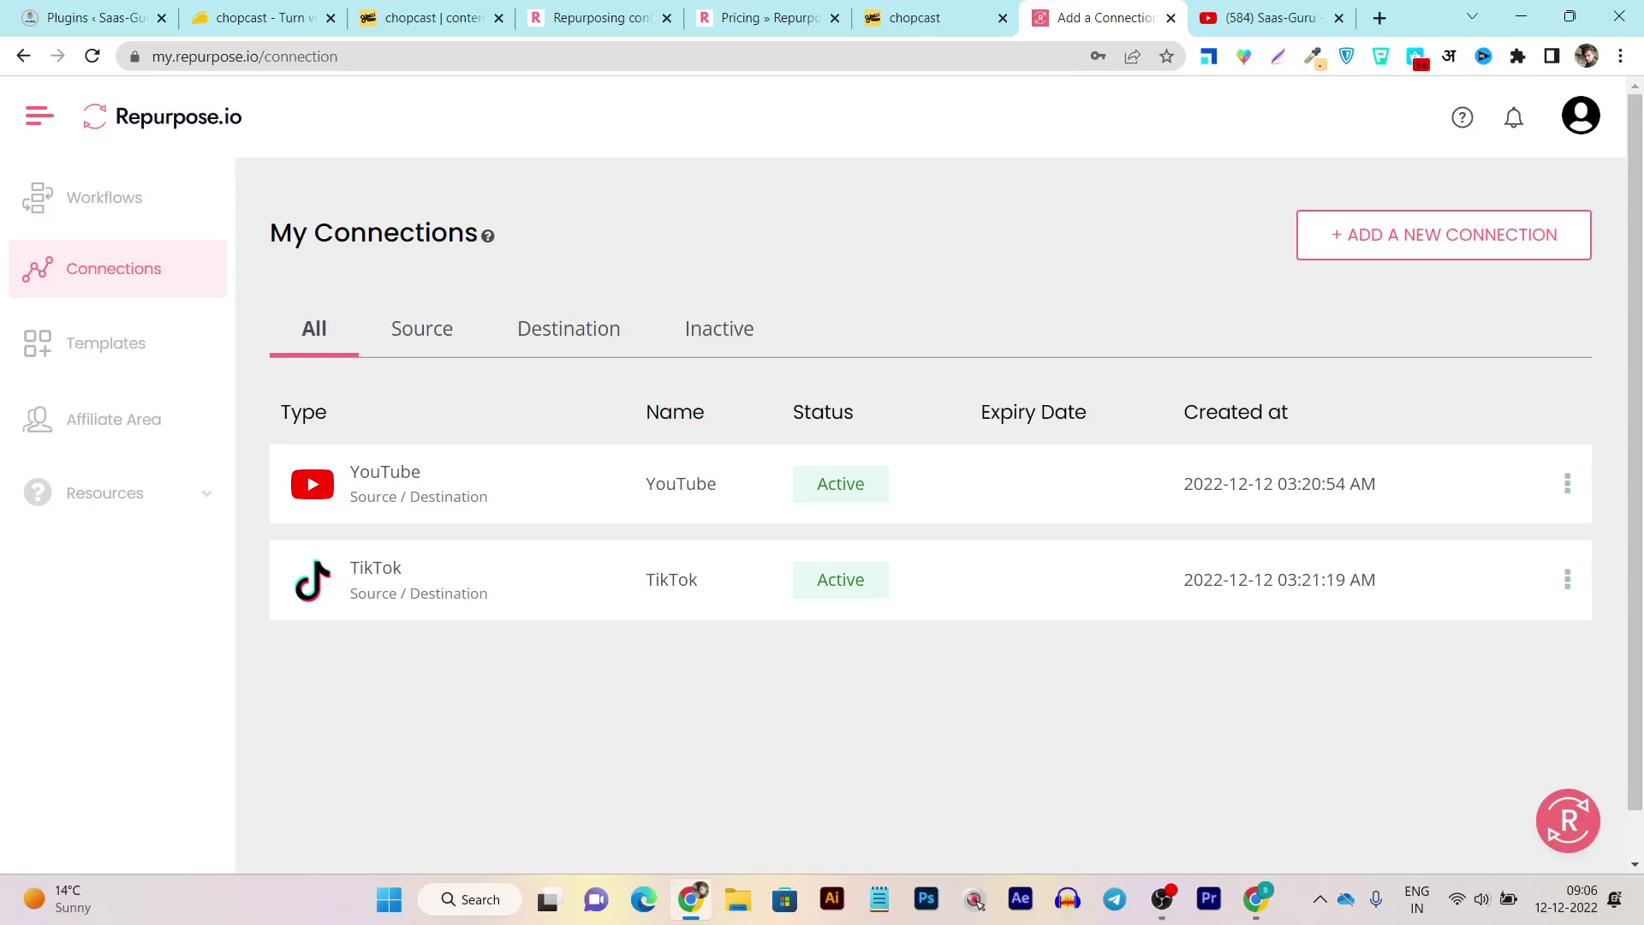
- On the templates page, browse the predefined Horizontal templates, then close the gallery
left_click(107, 343)
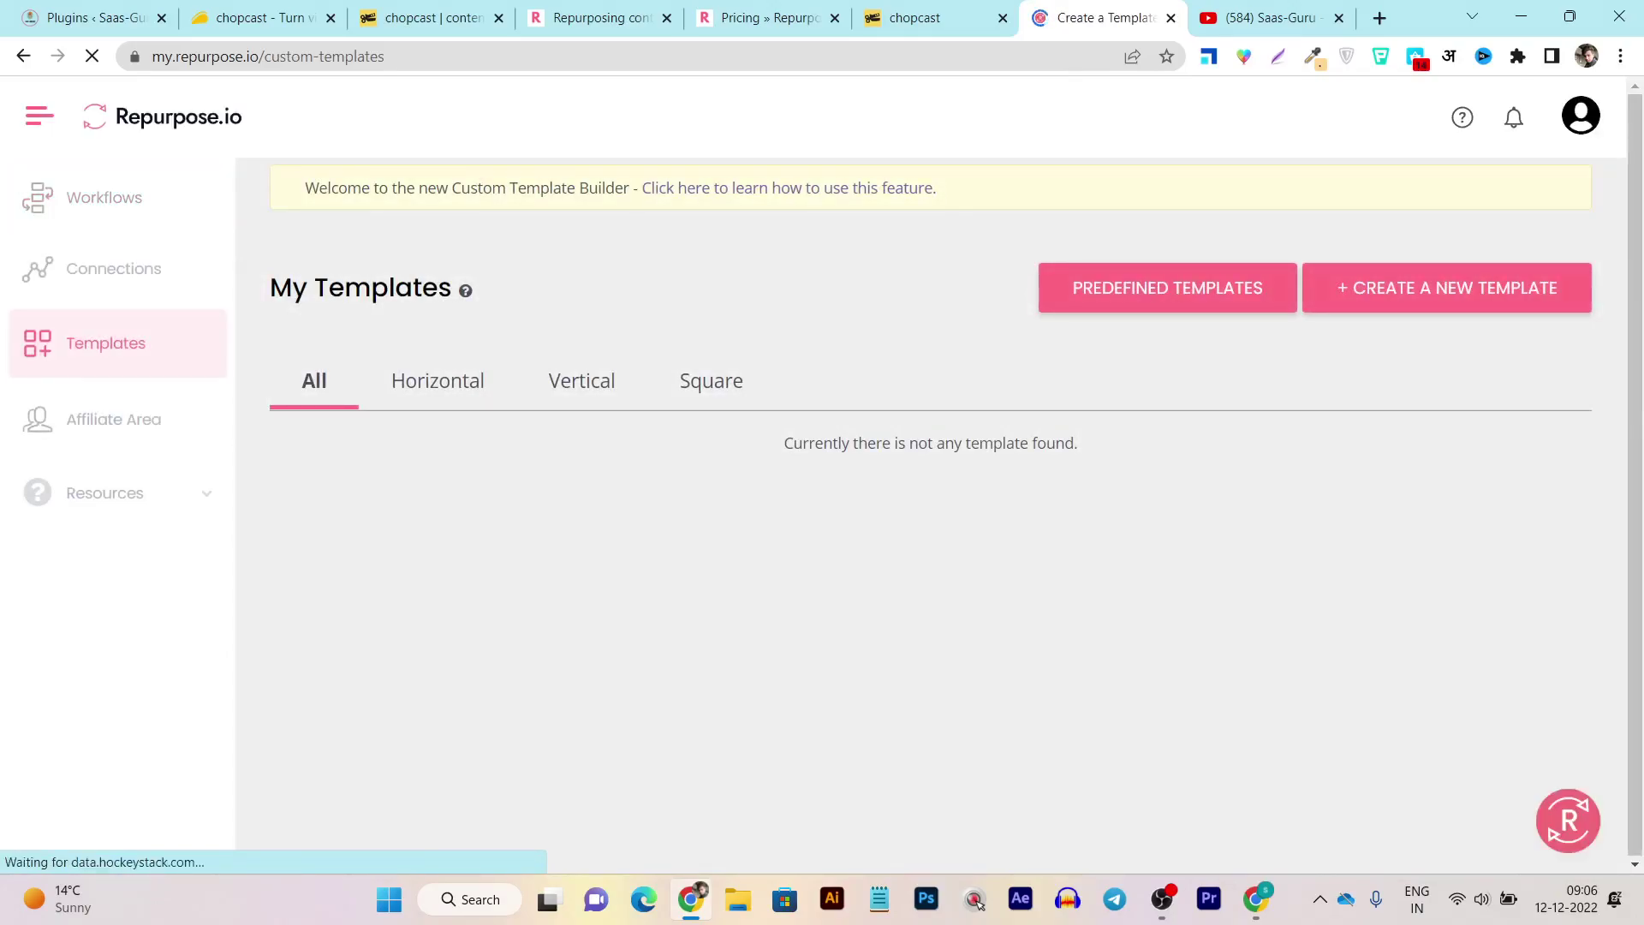
left_click(439, 380)
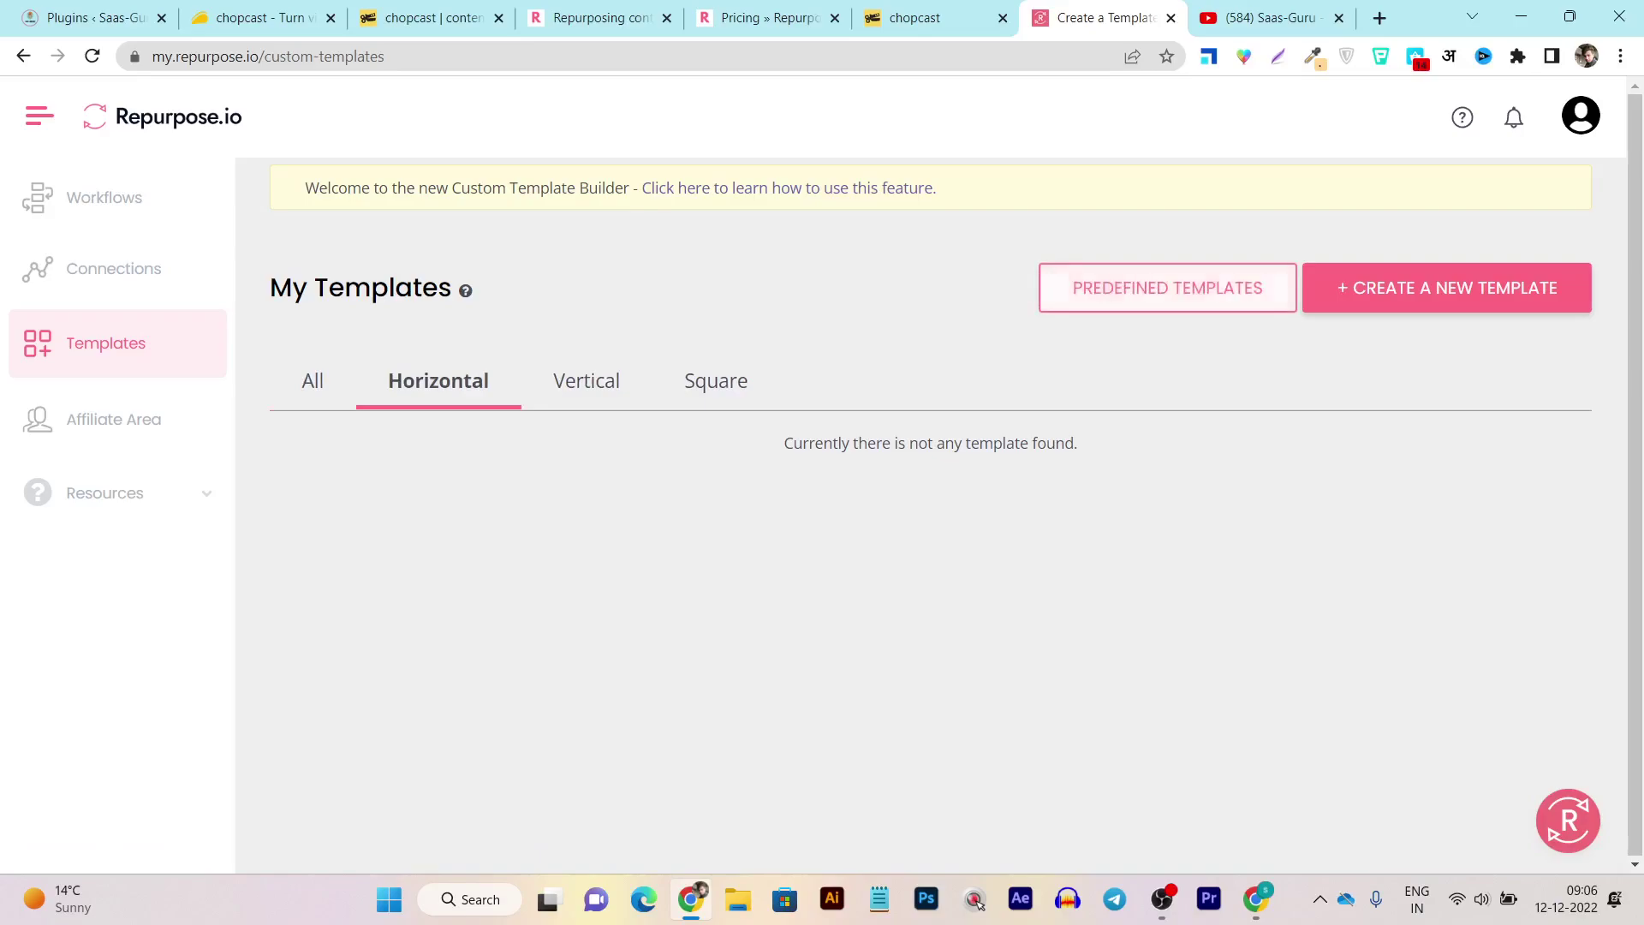
left_click(1167, 288)
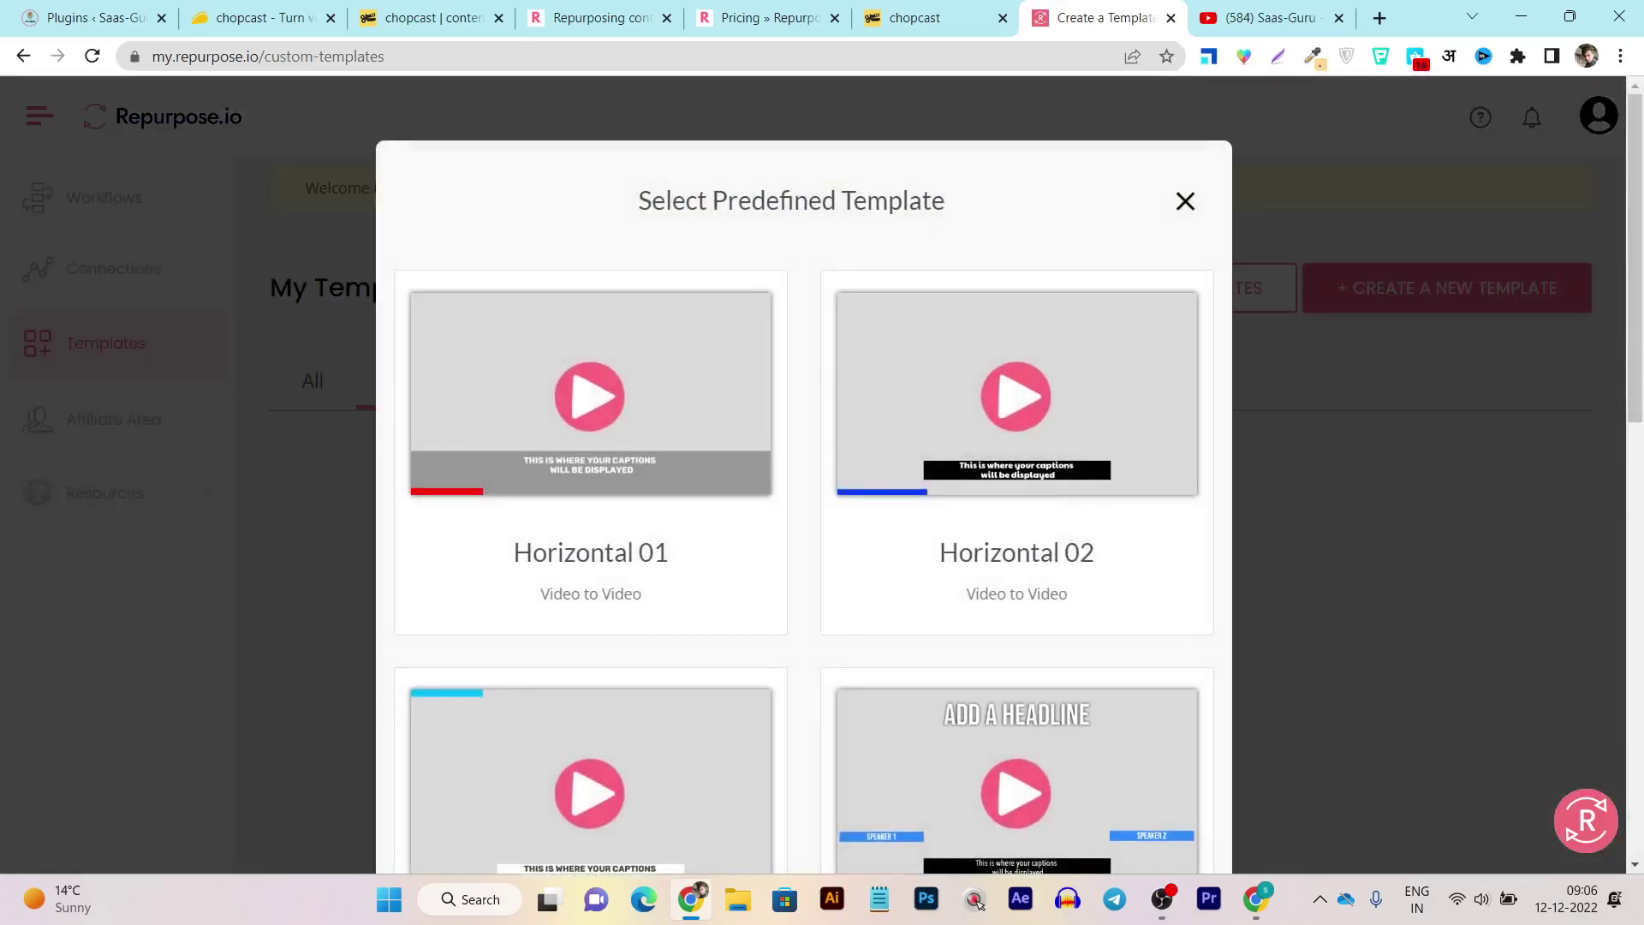
scroll(804, 471, "down", 3)
scroll(1013, 514, "down", 5)
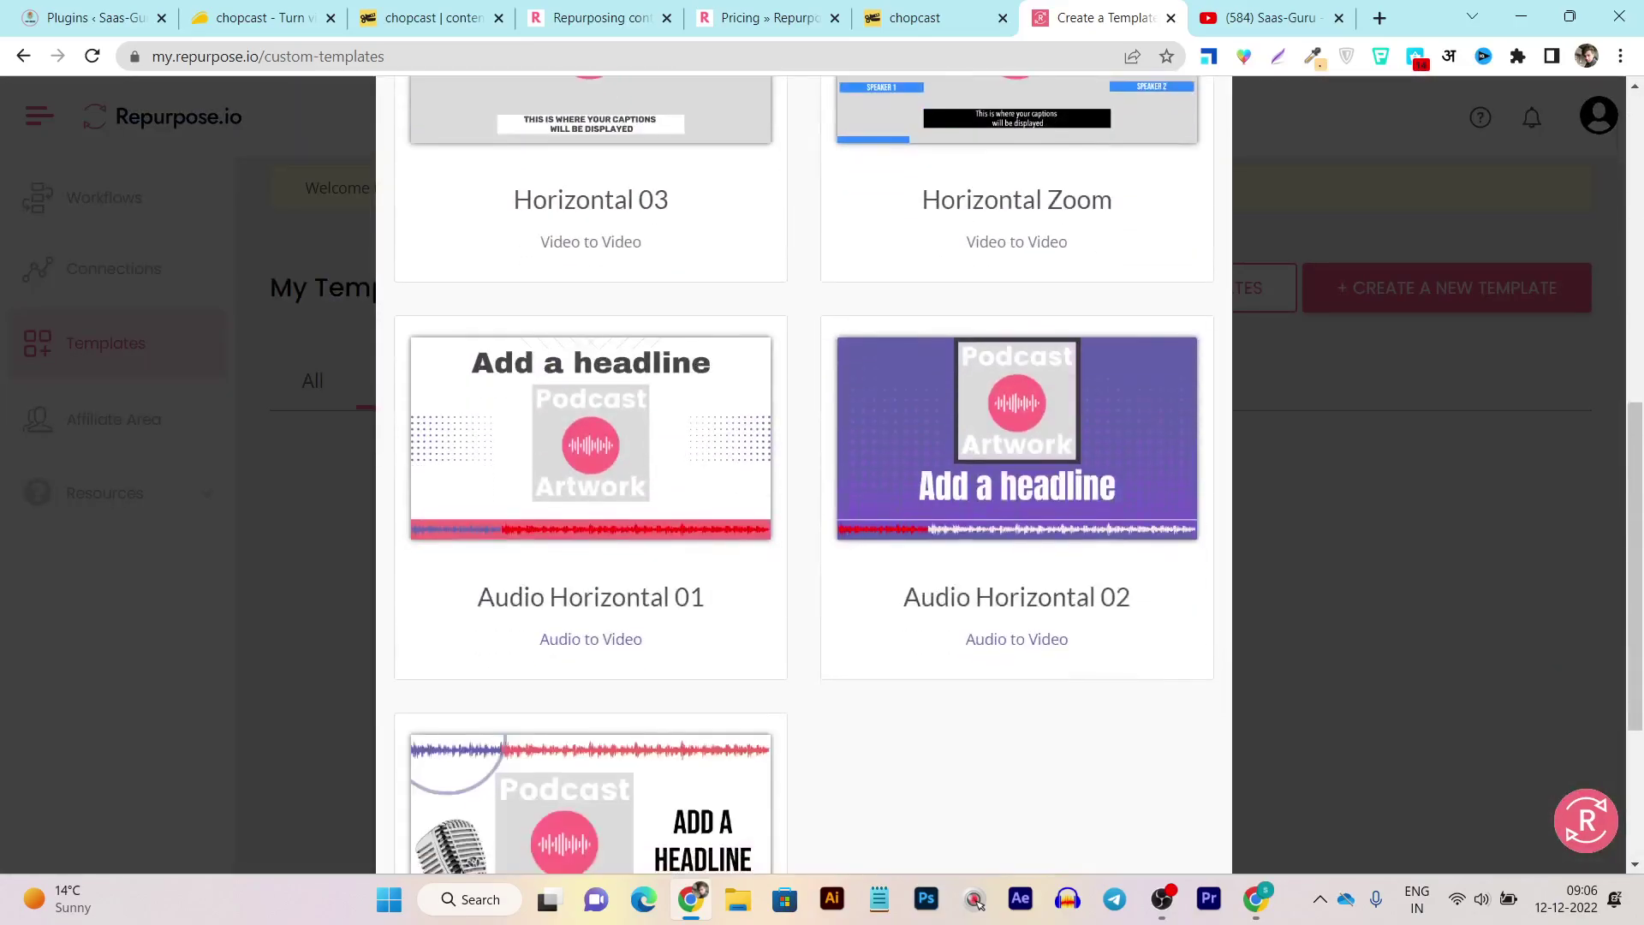
scroll(1013, 514, "up", 8)
key("Escape")
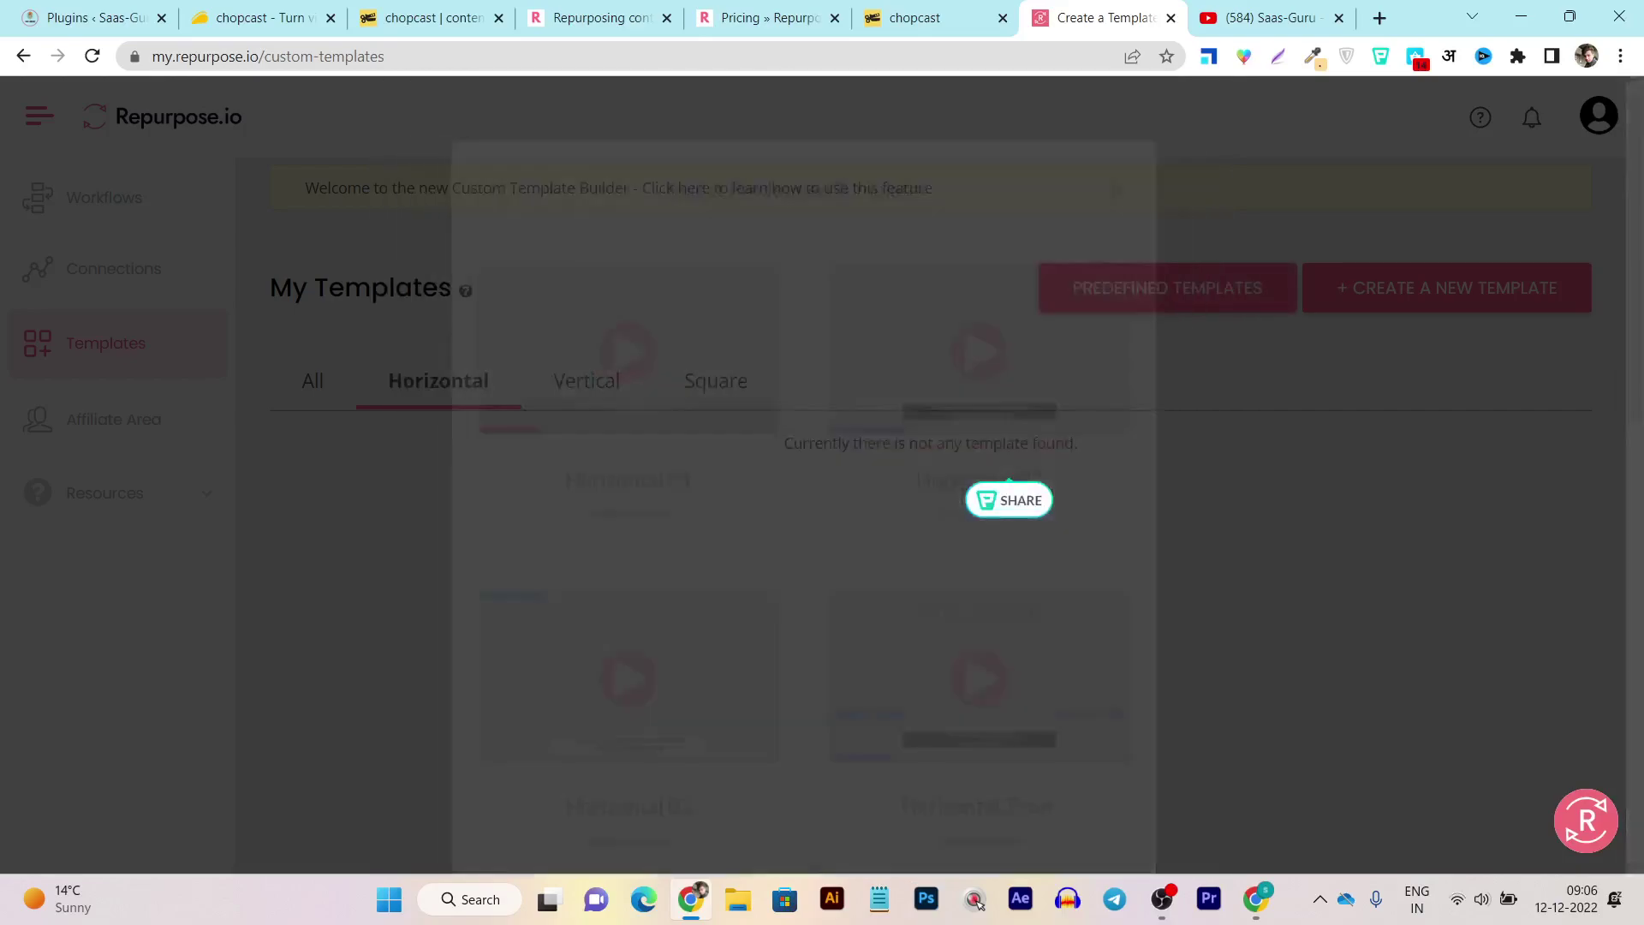
- Switch to the Vertical category, browse its predefined templates, then close the gallery
left_click(582, 380)
left_click(1168, 287)
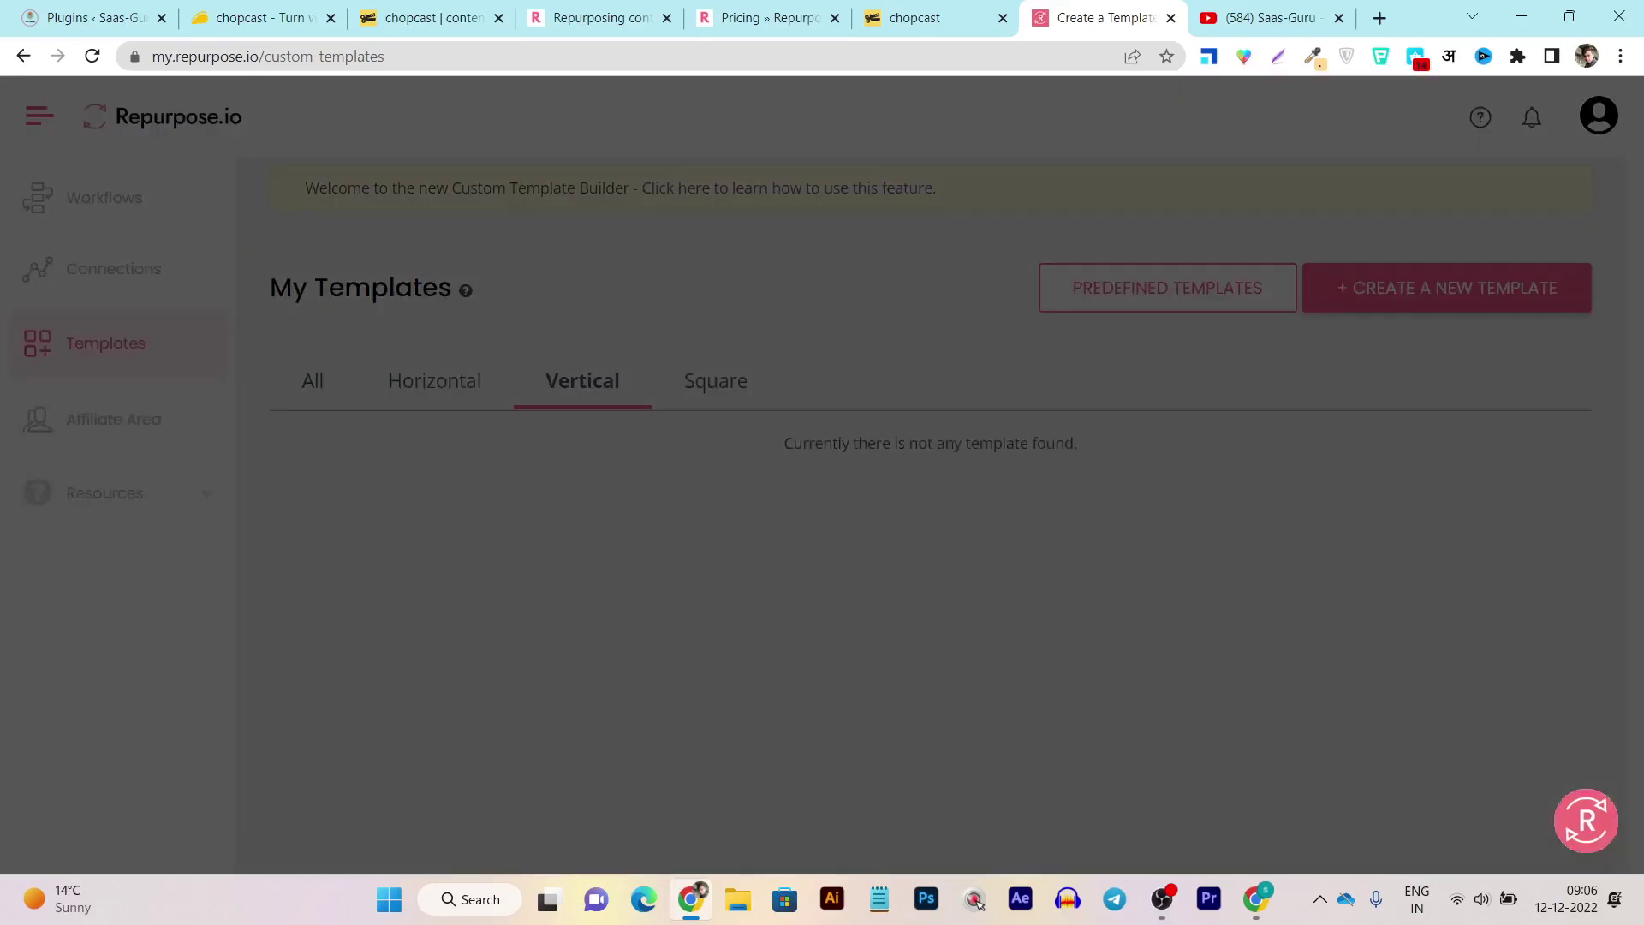
scroll(803, 471, "down", 5)
scroll(804, 471, "down", 4)
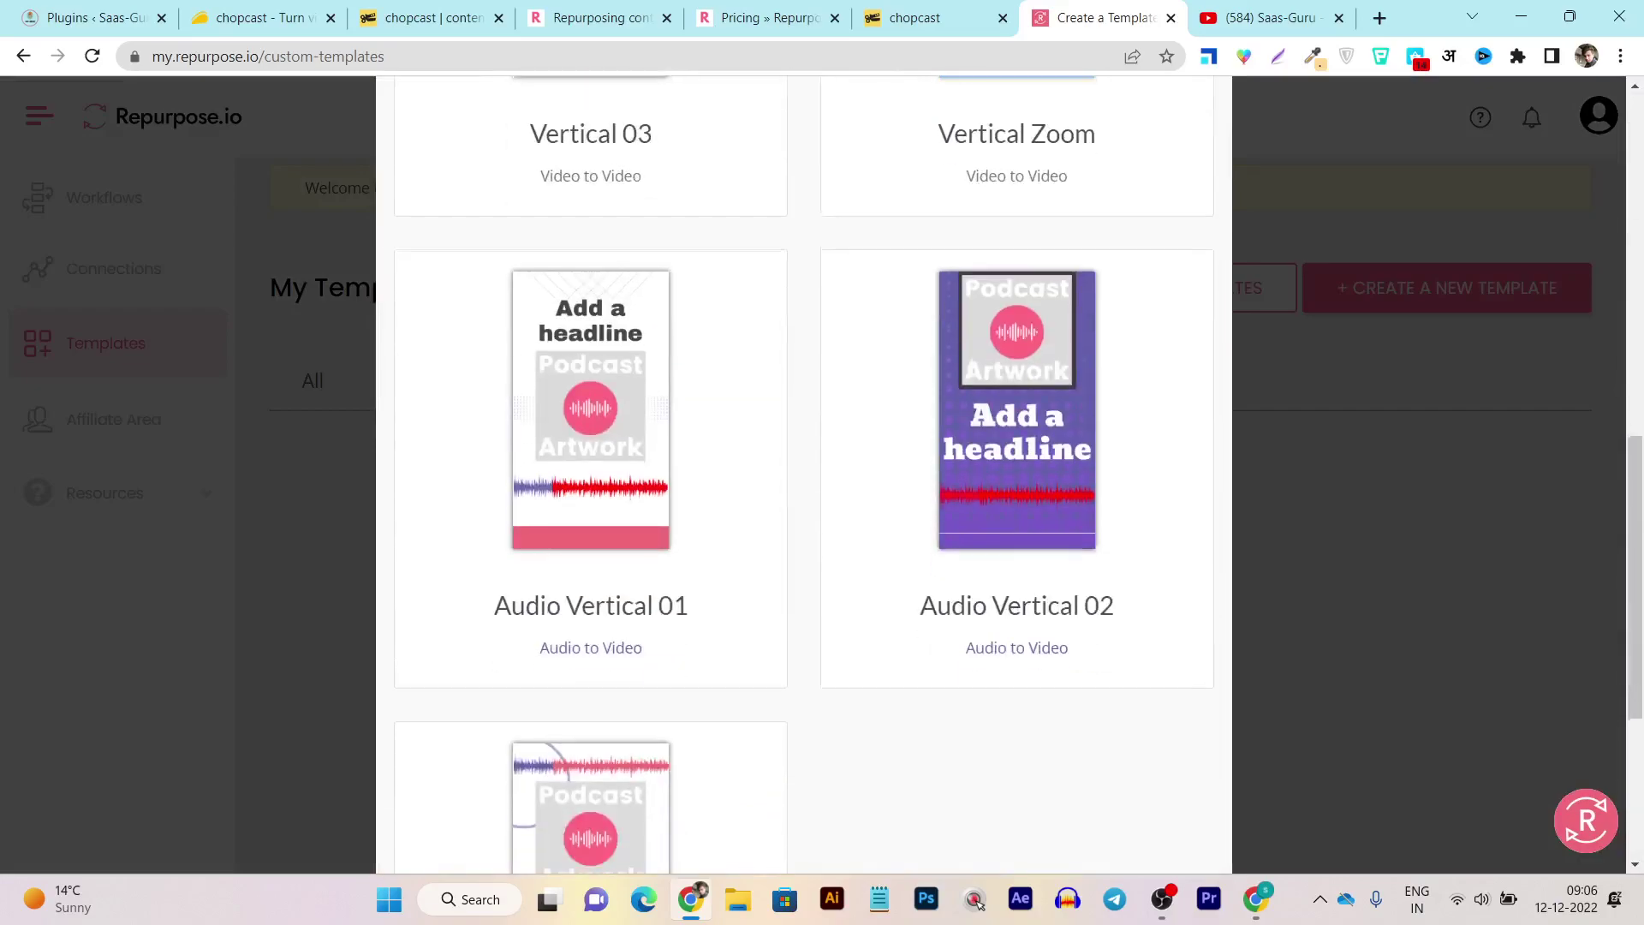
scroll(803, 471, "up", 6)
scroll(804, 471, "up", 2)
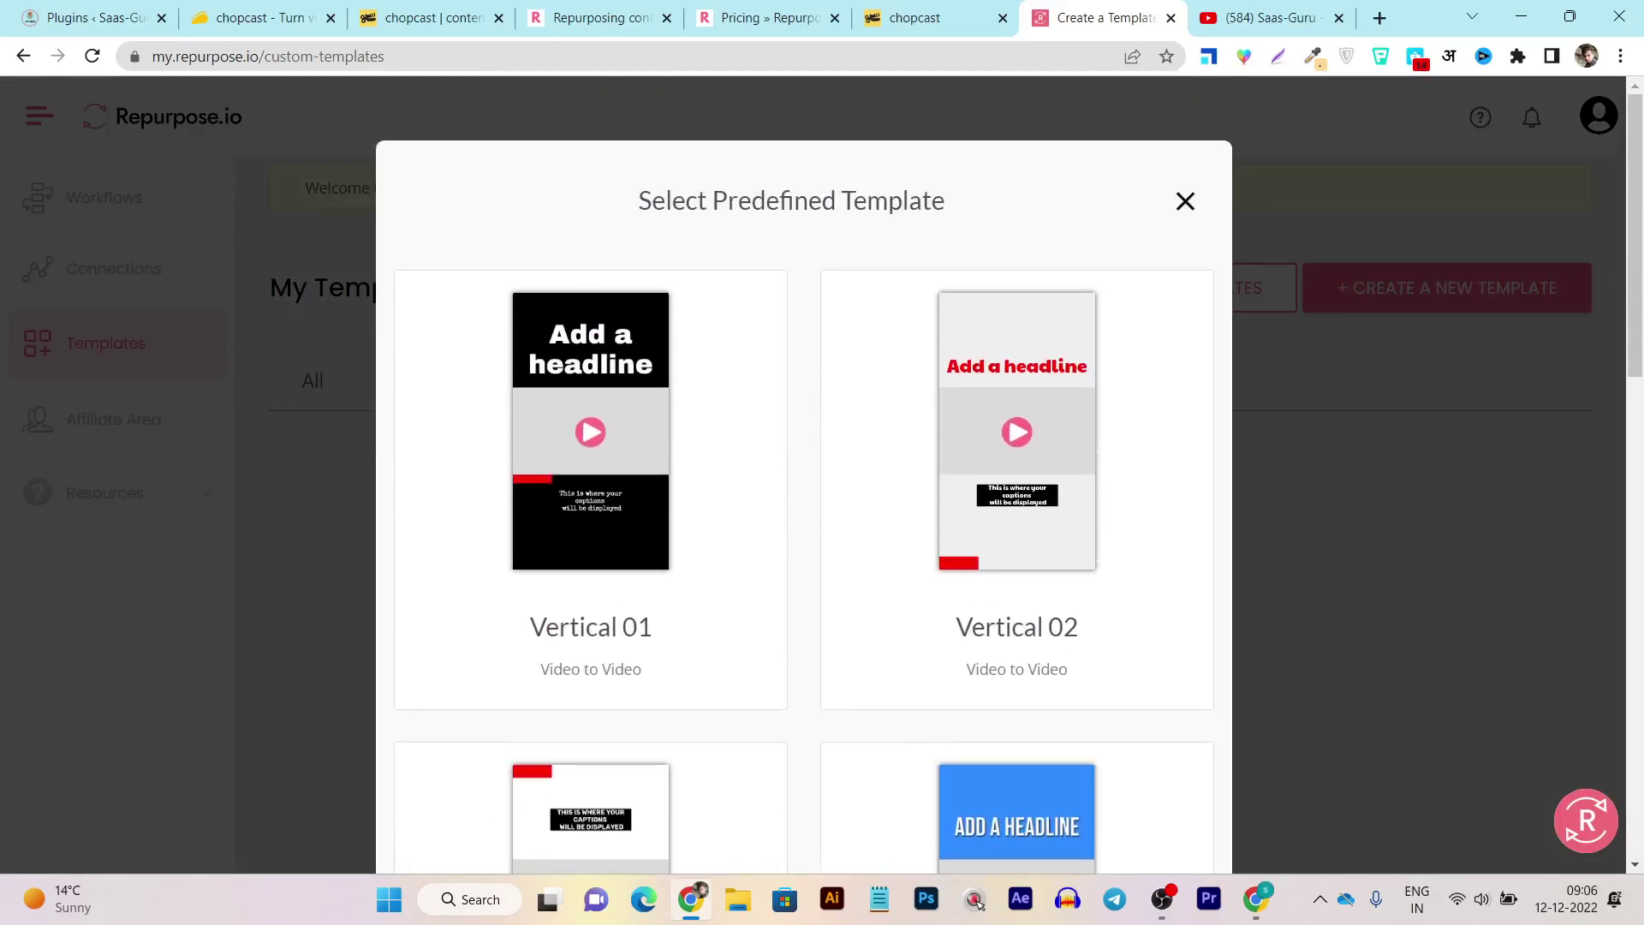
mouse_move(591, 479)
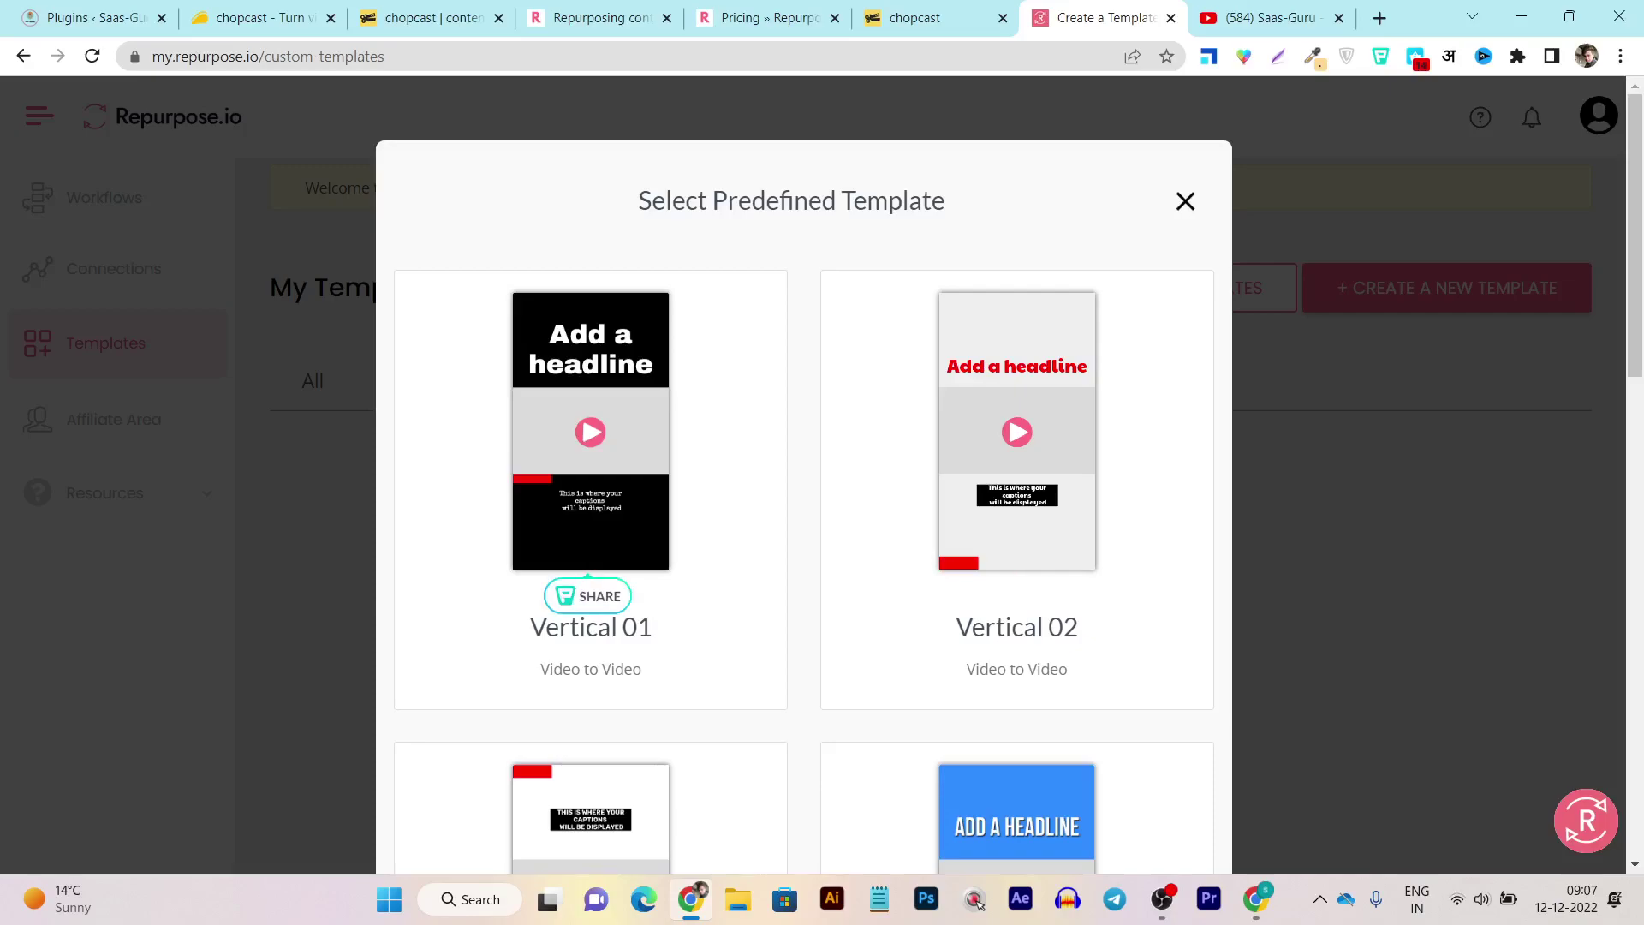
left_click(1185, 201)
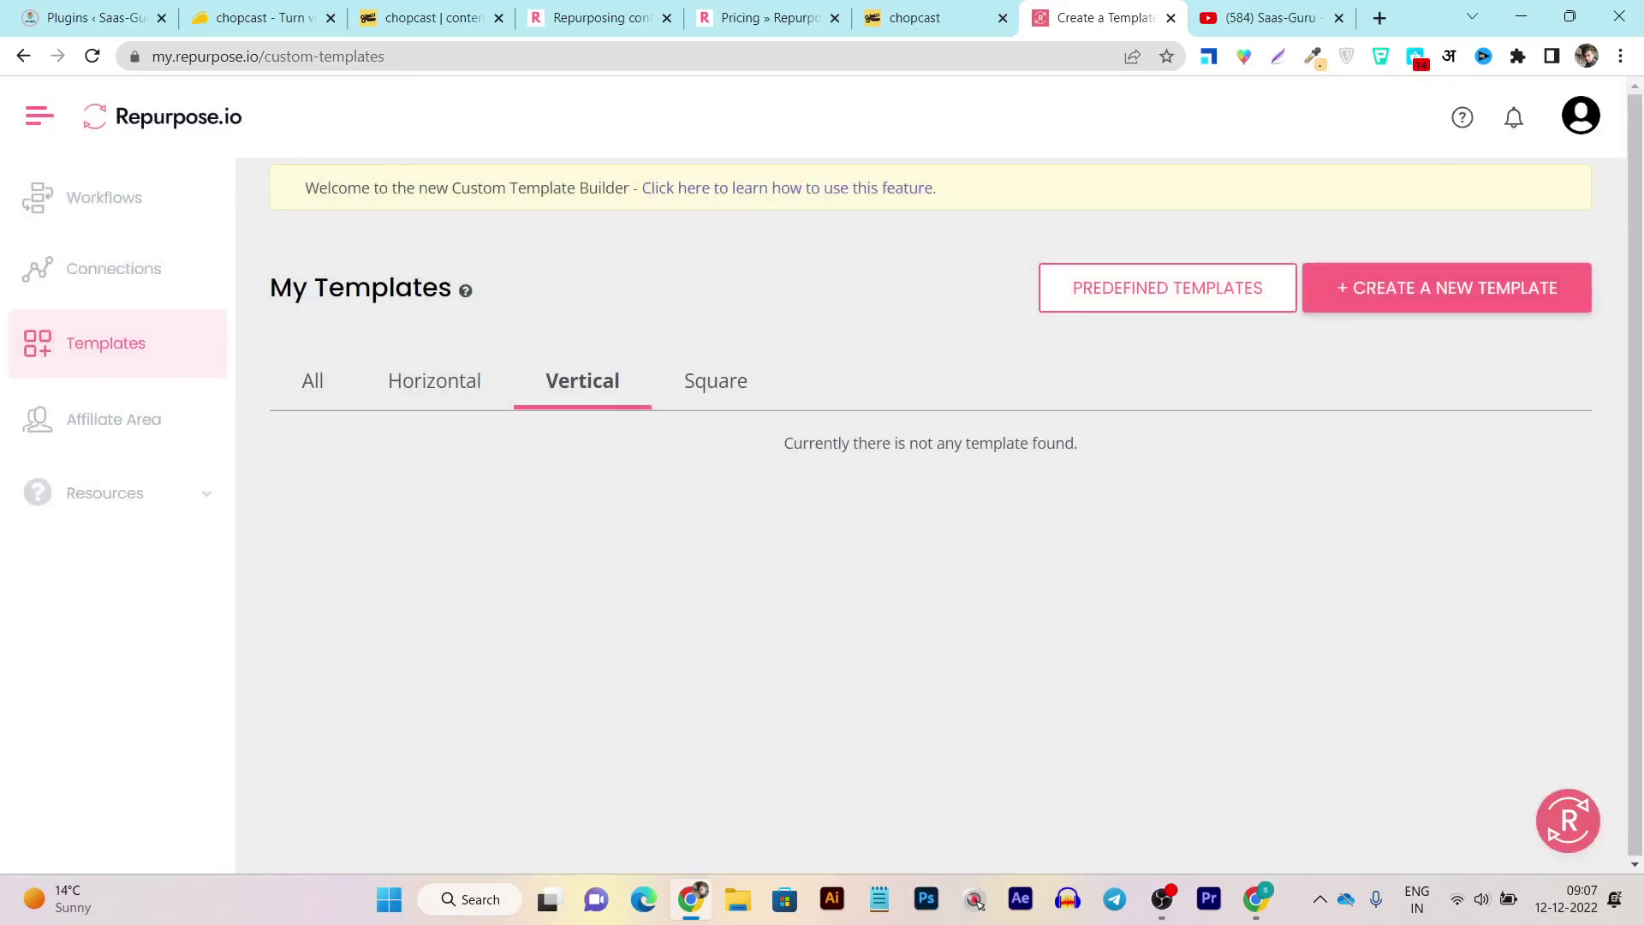
- In Chopcast's folders, open the clips generated from the Appsumo video
left_click(916, 17)
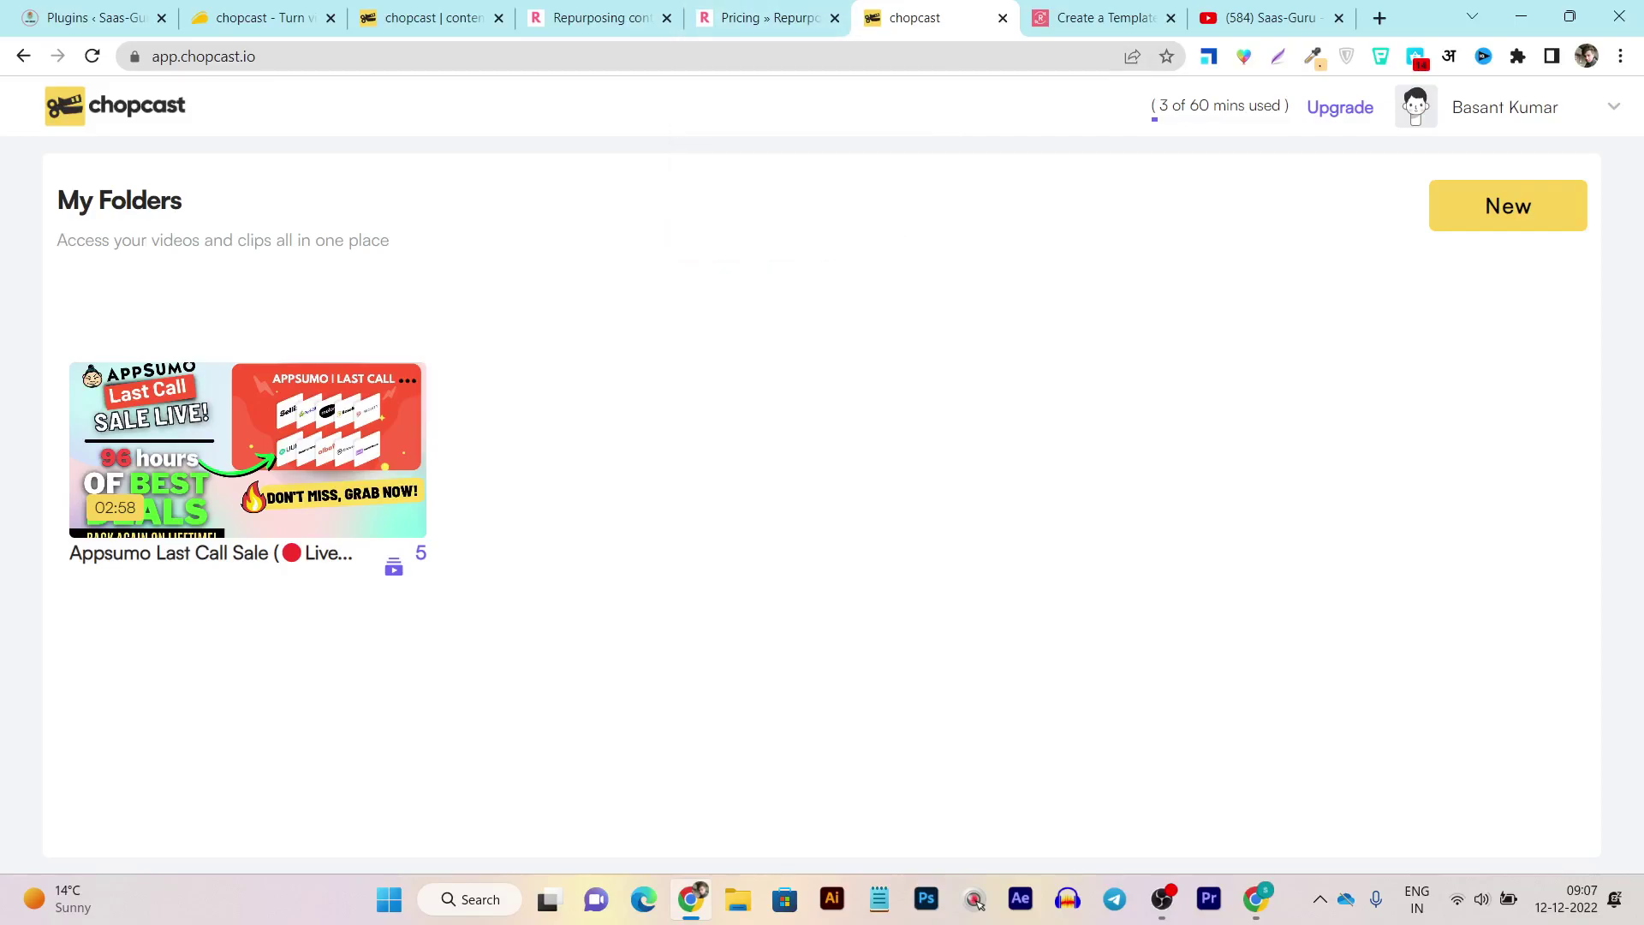
left_click(1267, 17)
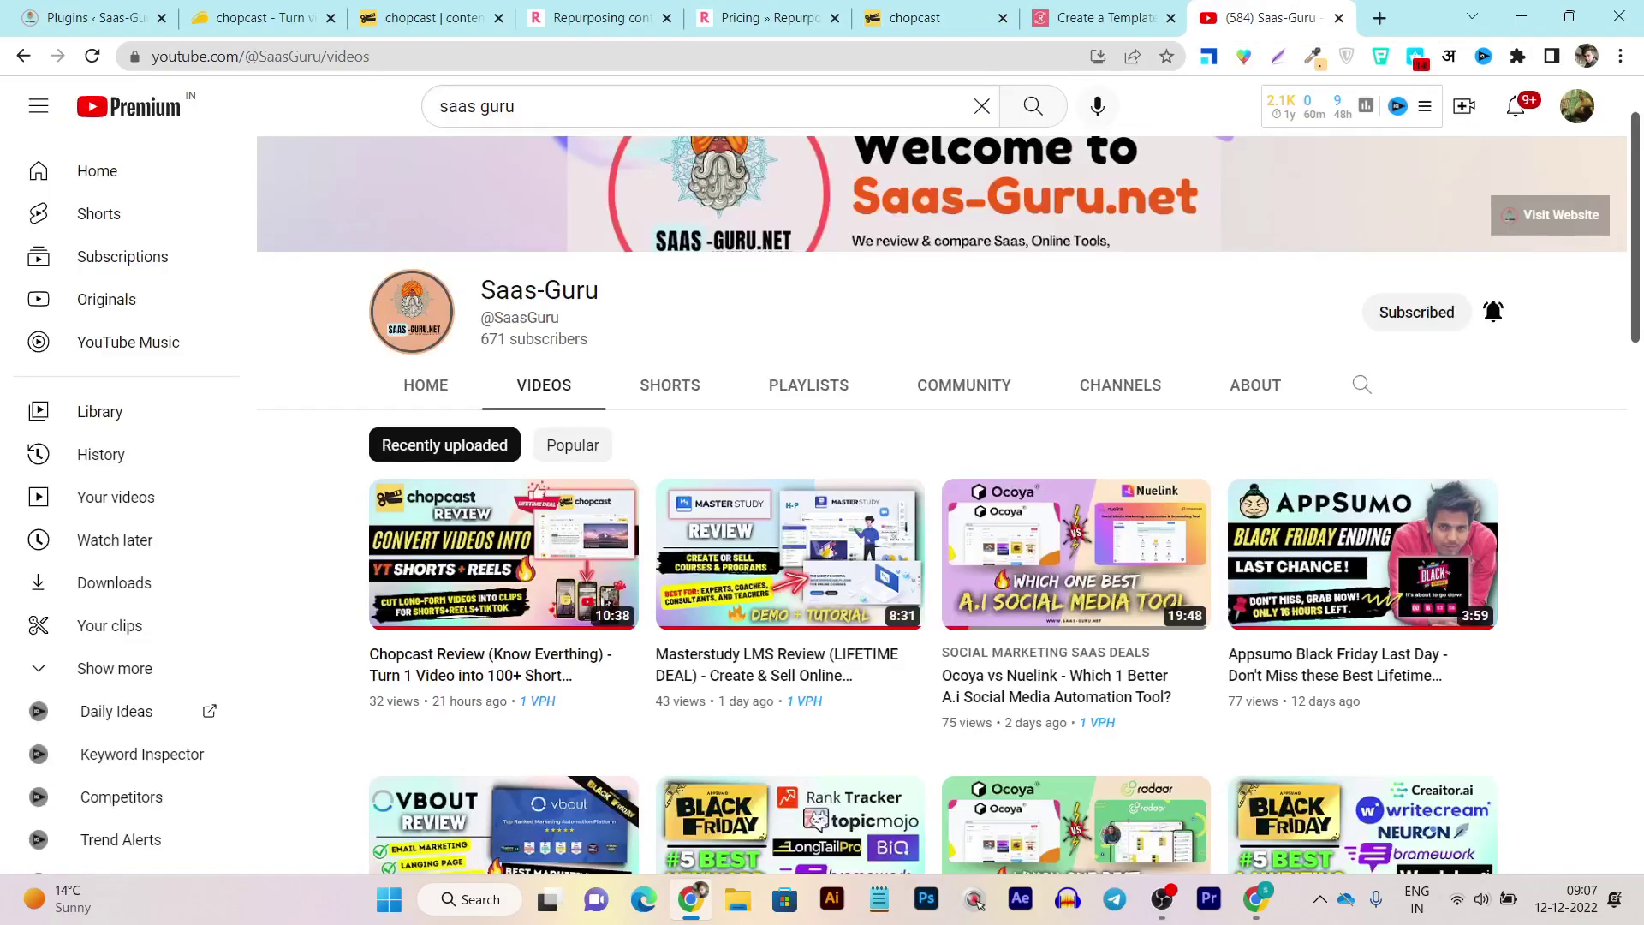
left_click(915, 17)
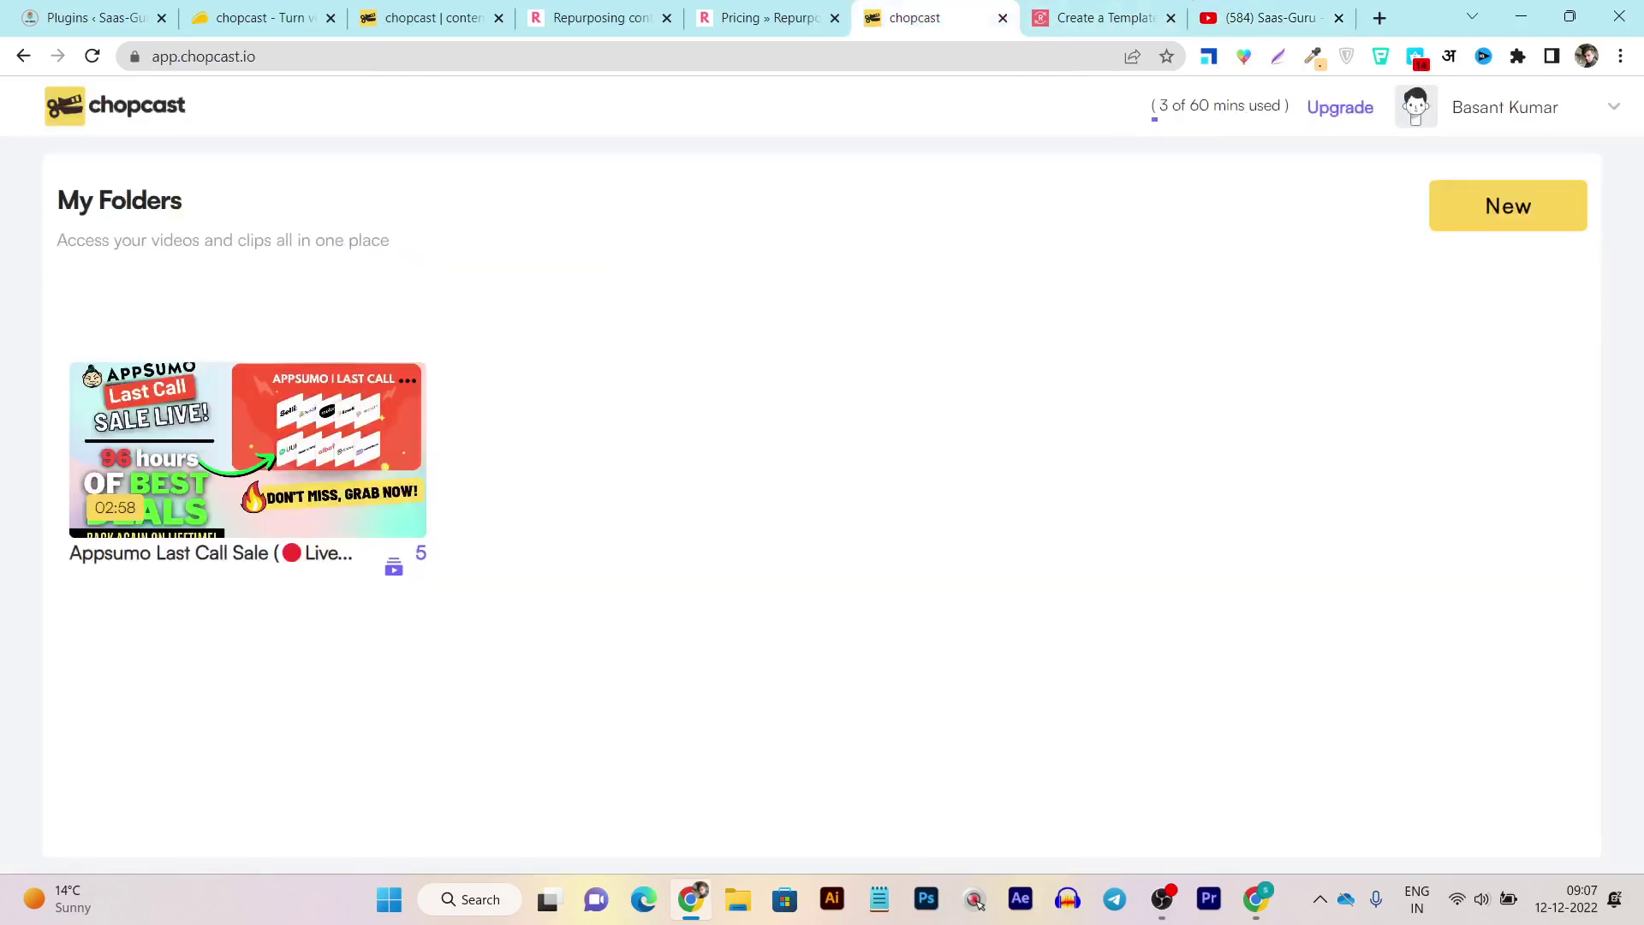
left_click(336, 449)
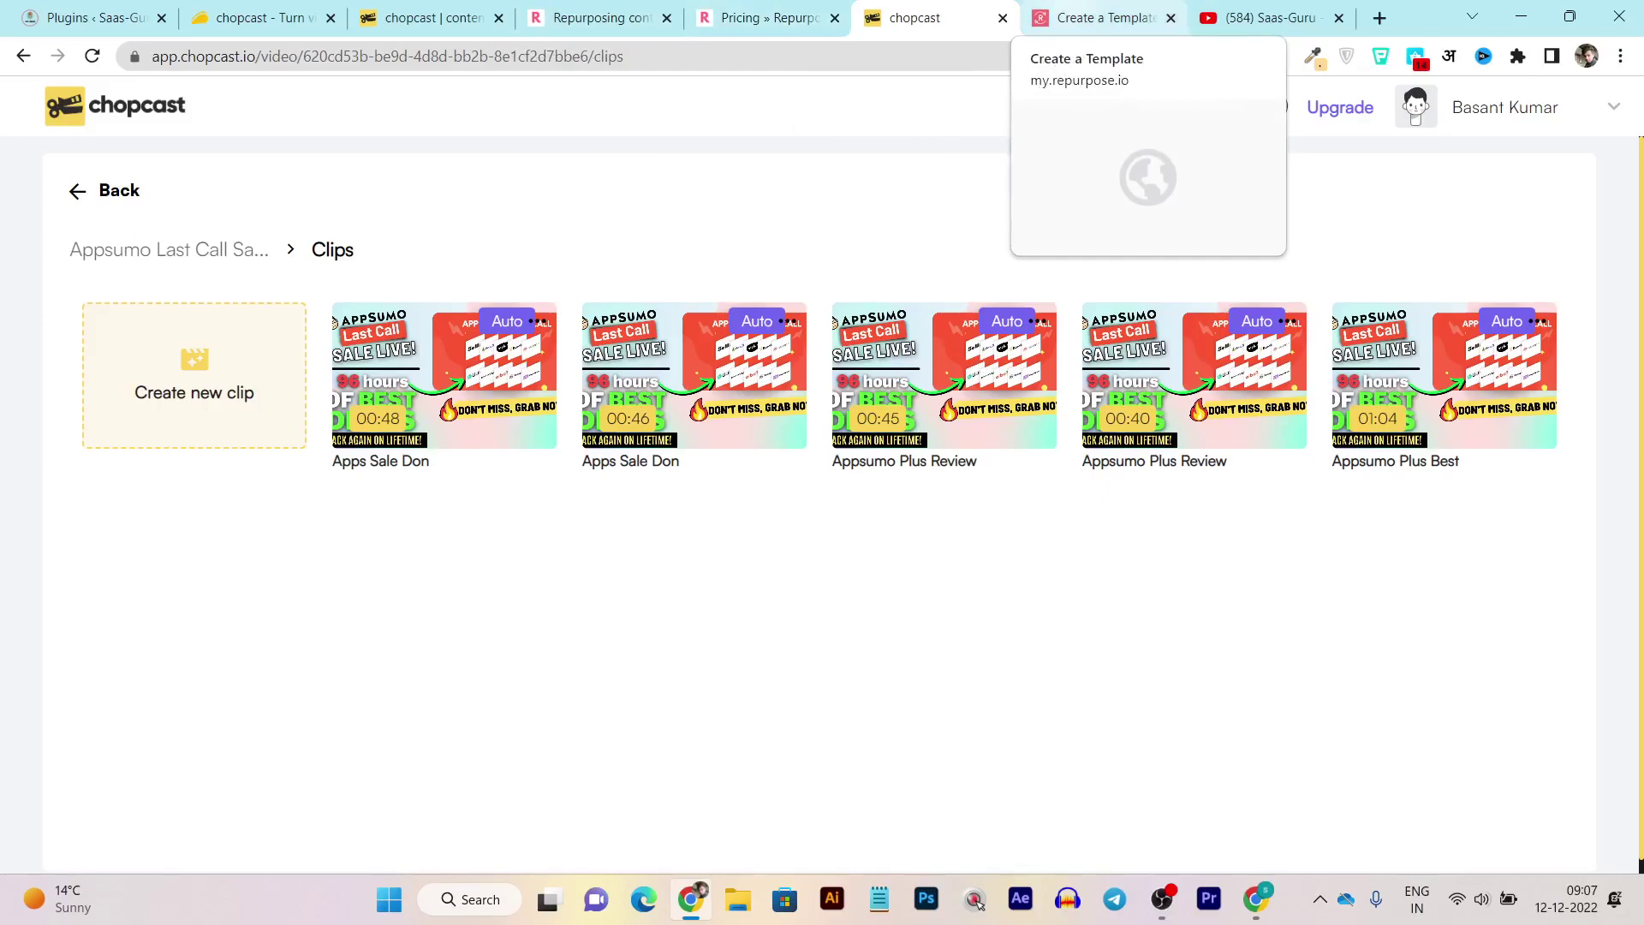
- Compare across the Repurpose.io templates, YouTube videos and Chopcast clips tabs
left_click(1092, 17)
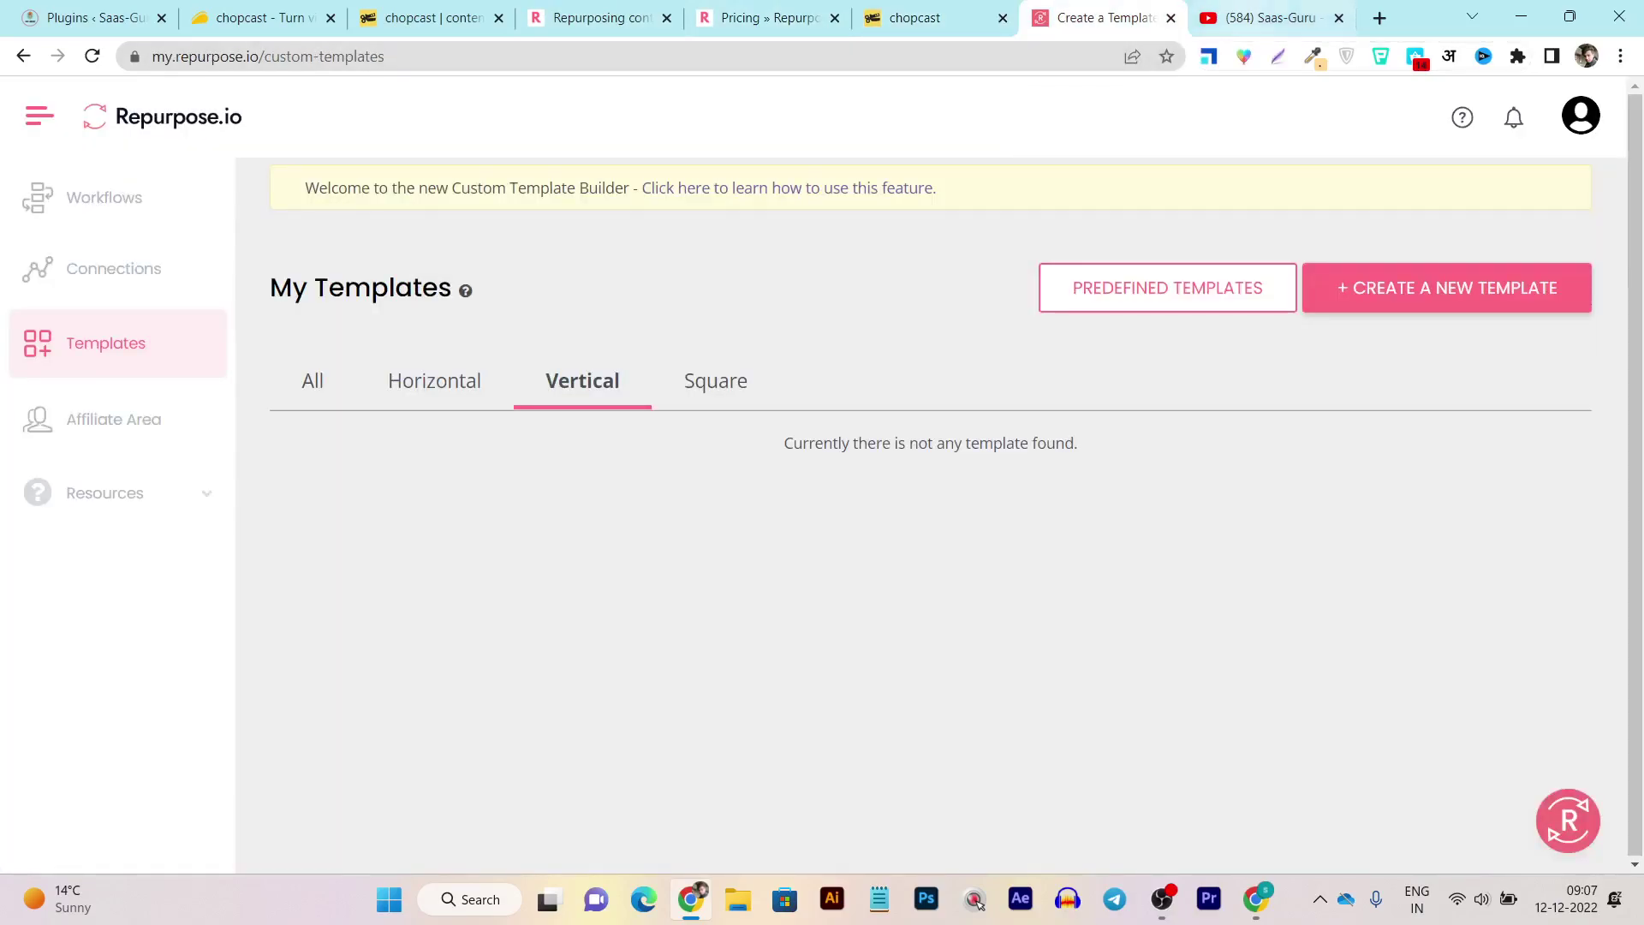
left_click(1263, 17)
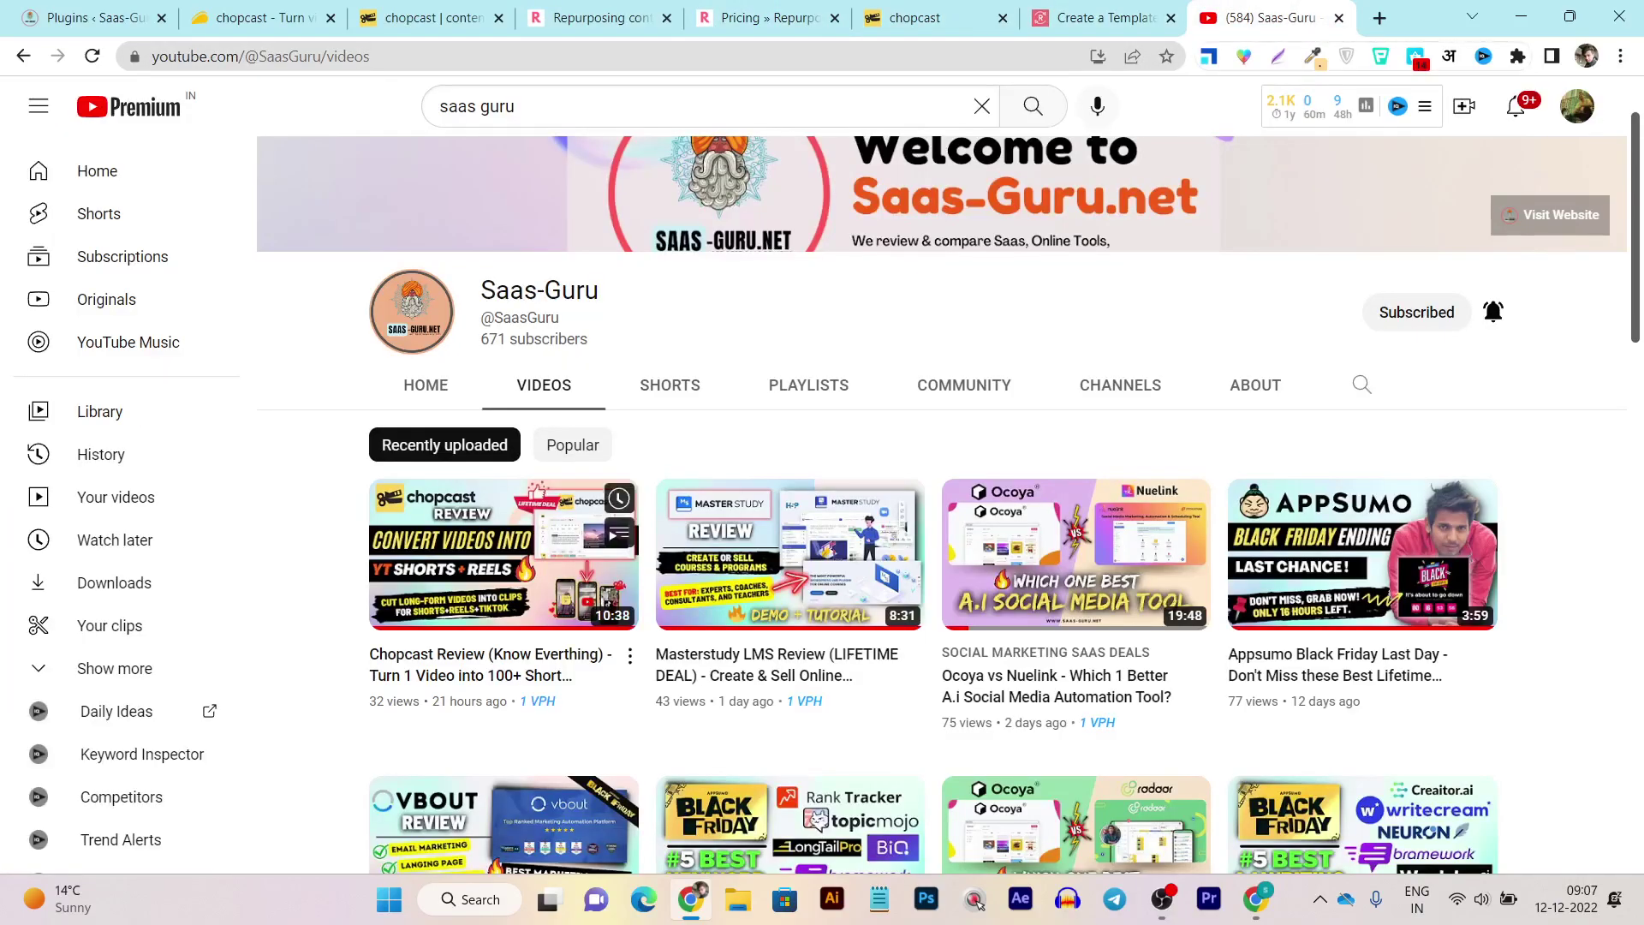
left_click(925, 17)
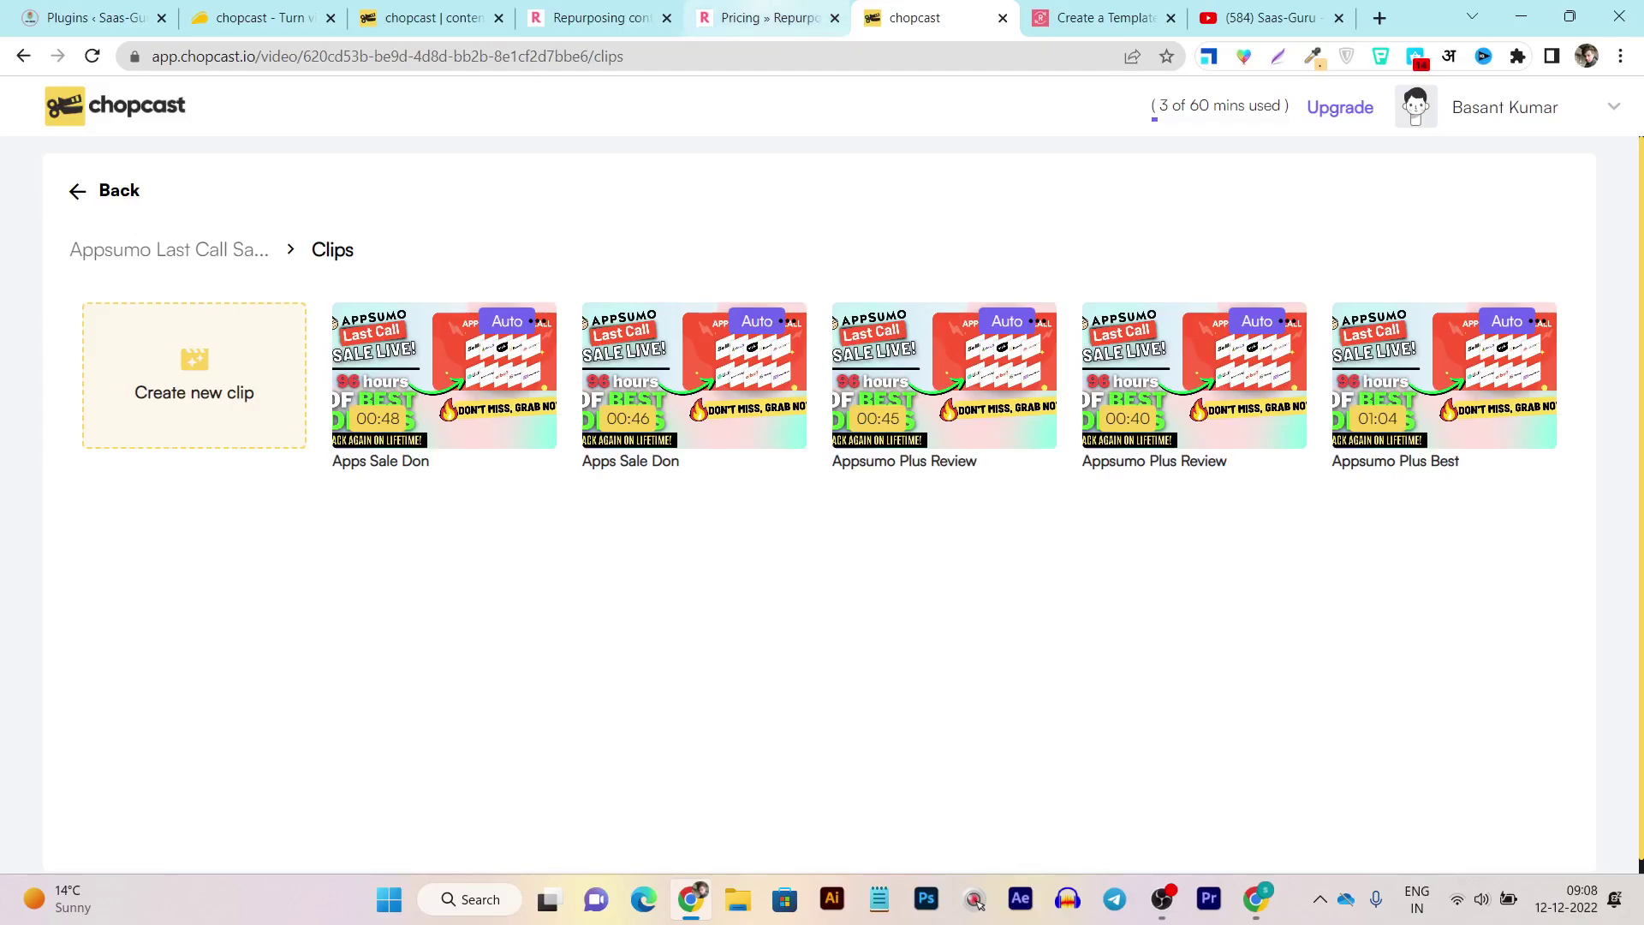
key("ctrl+shift+Tab")
key("ctrl+Tab")
key("ctrl+Tab")
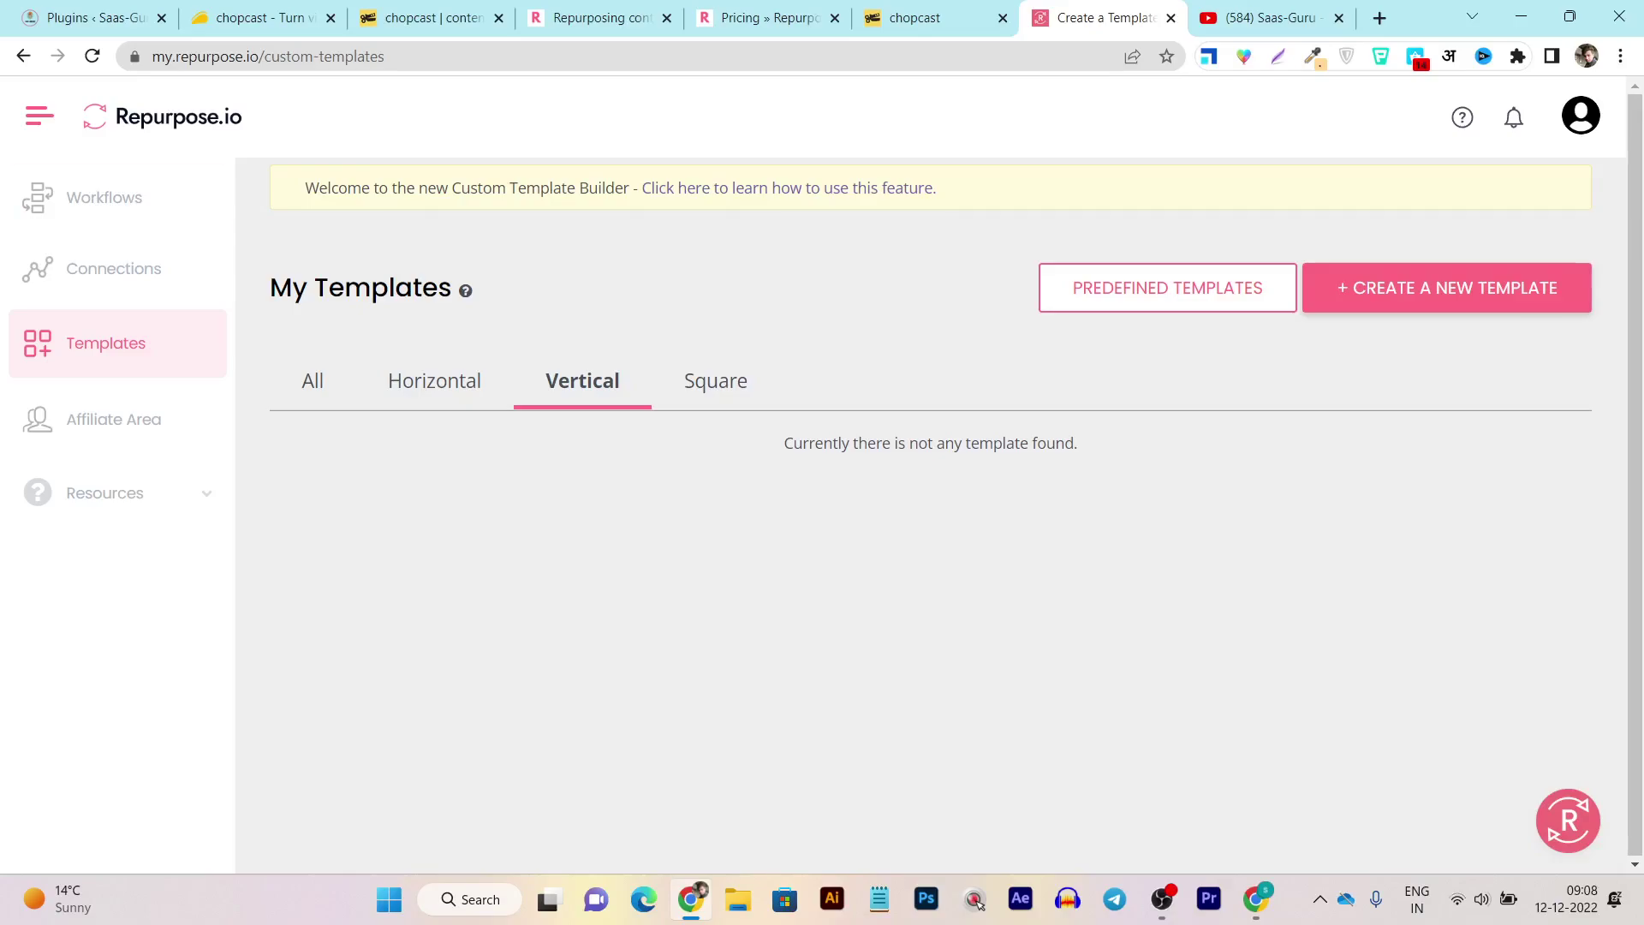
- Move between the Chopcast clips and the Repurpose.io pricing page, settling on pricing
left_click(915, 17)
left_click(762, 17)
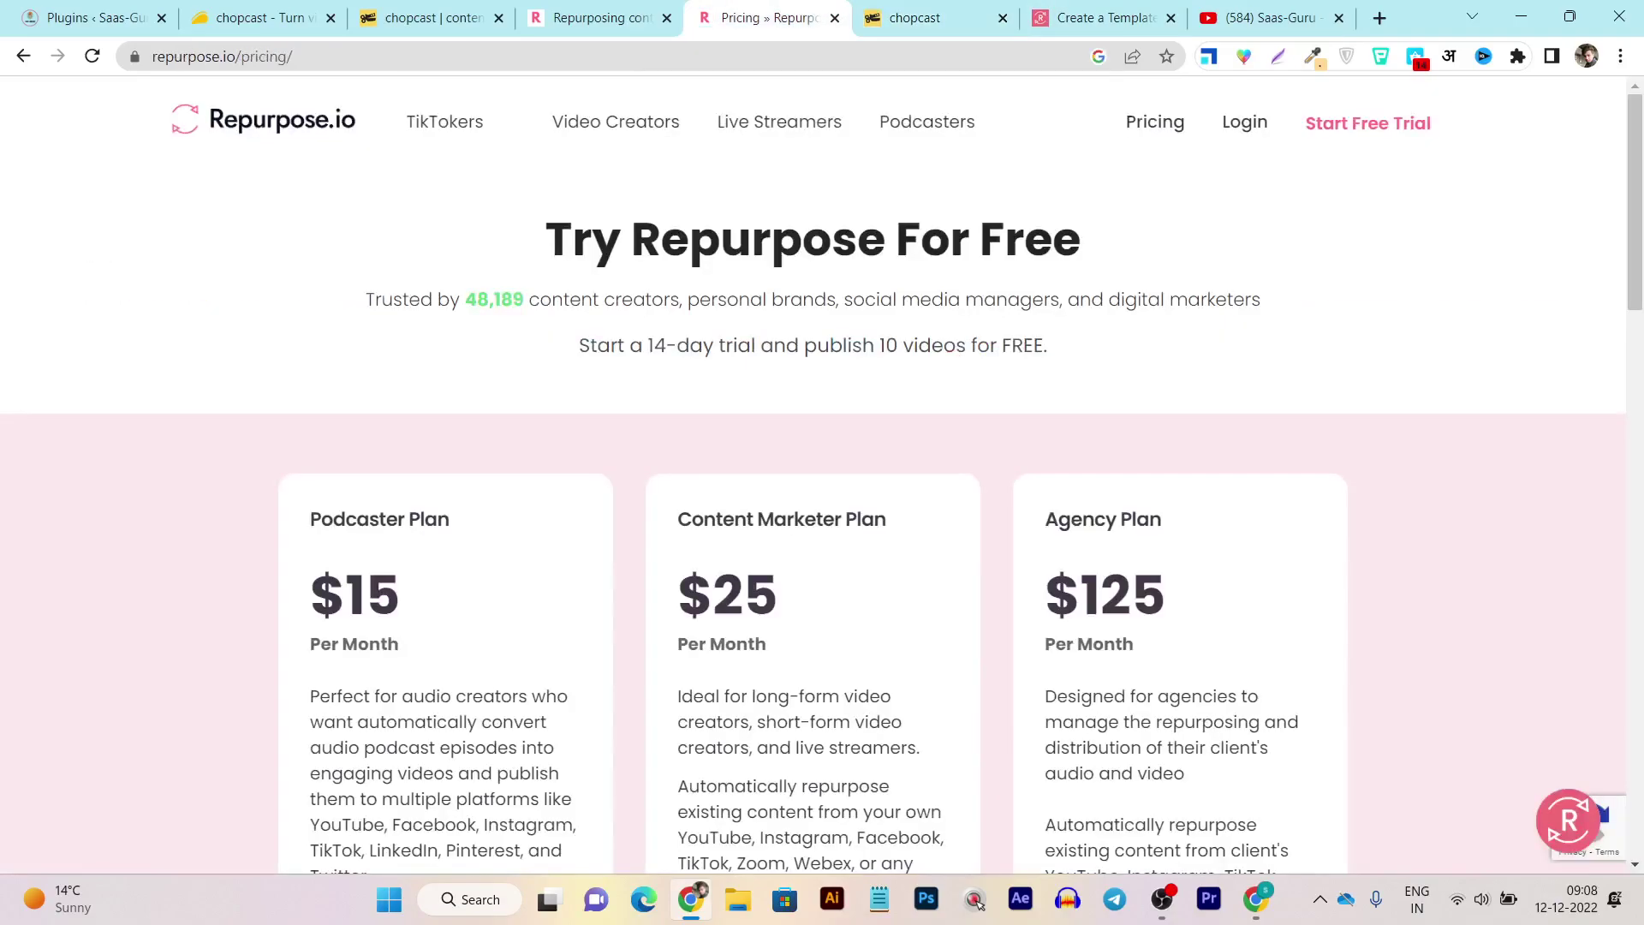
key("ctrl+Tab")
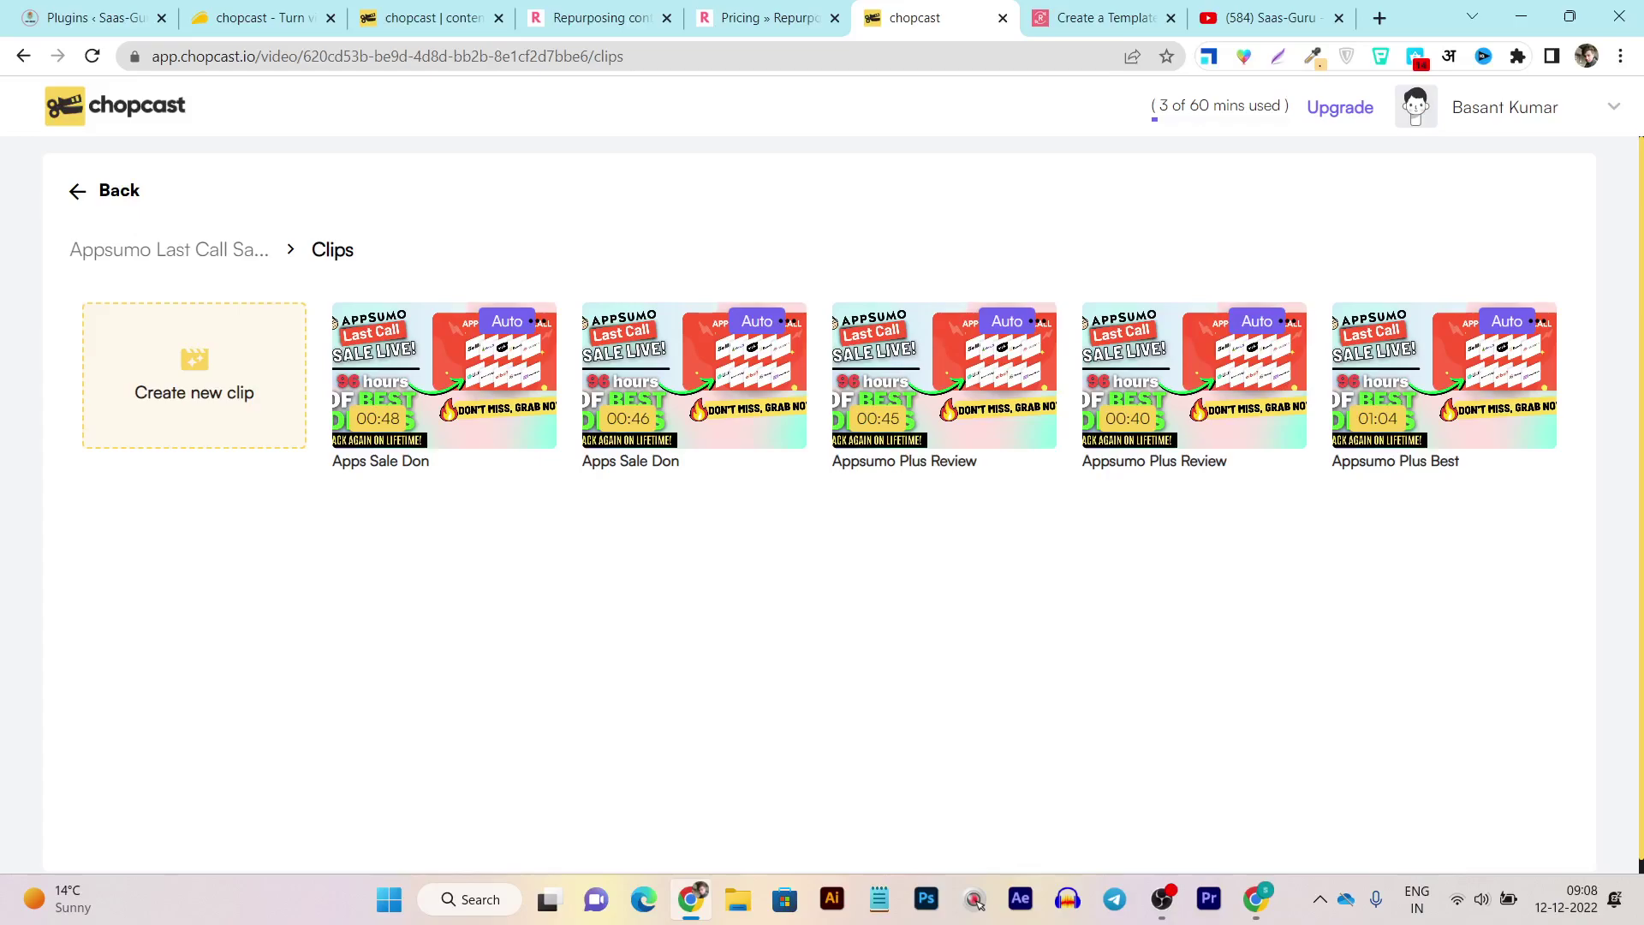
left_click(762, 17)
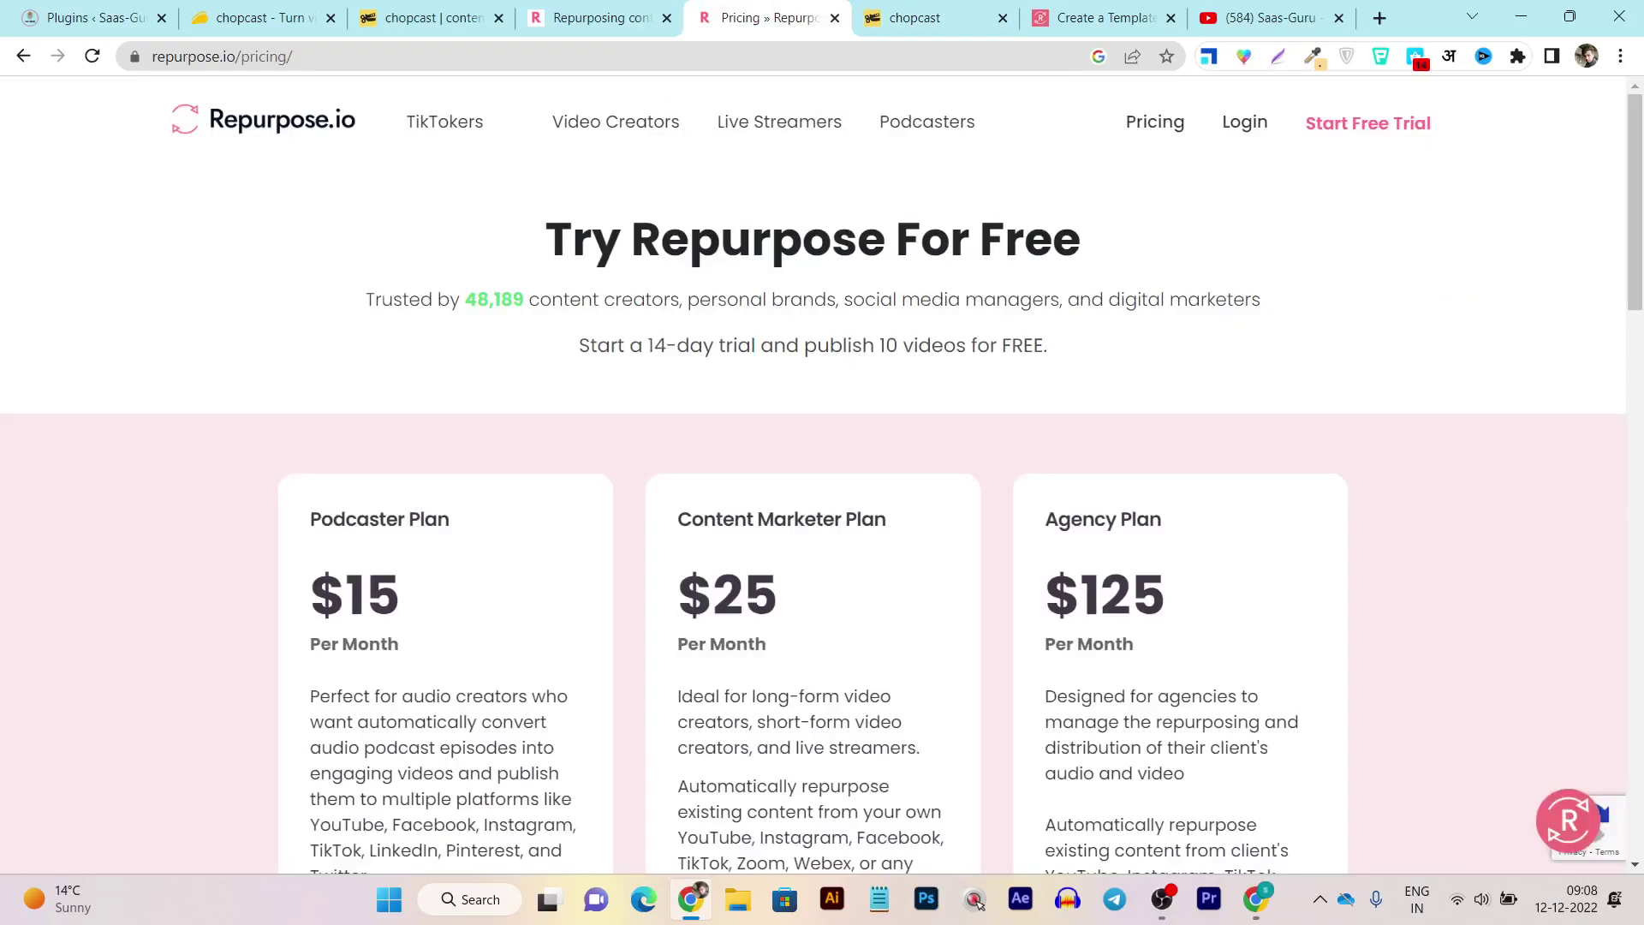
- Highlight the 14-day free trial and review the $15, $25 and $125 plans
scroll(822, 479, "down", 2)
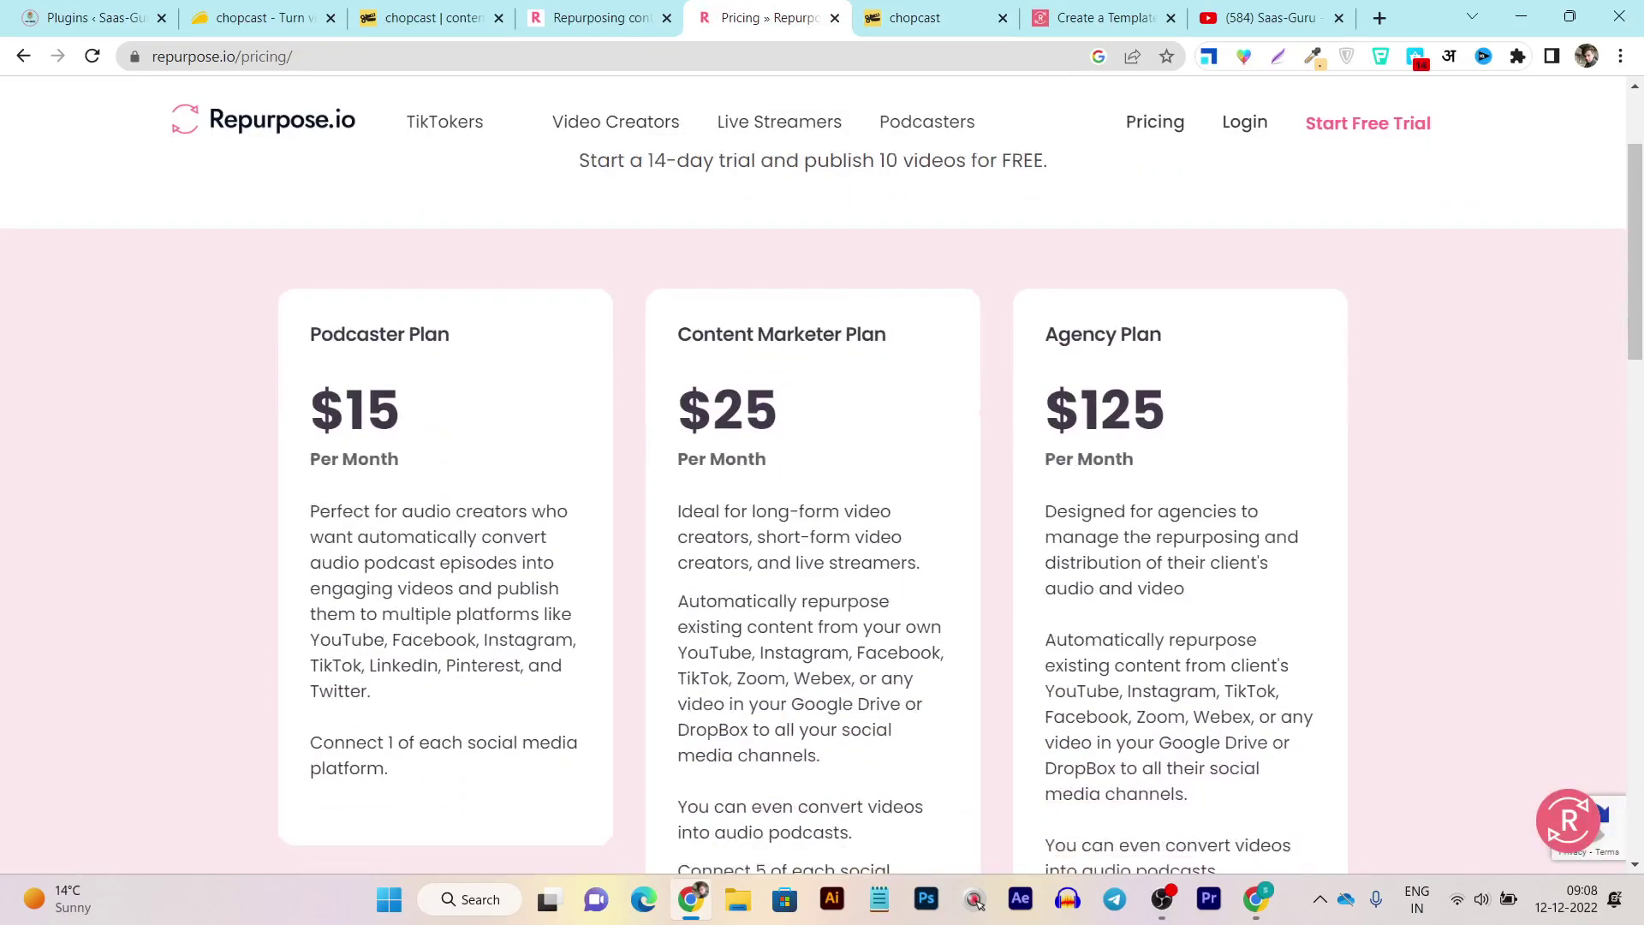
scroll(822, 479, "up", 3)
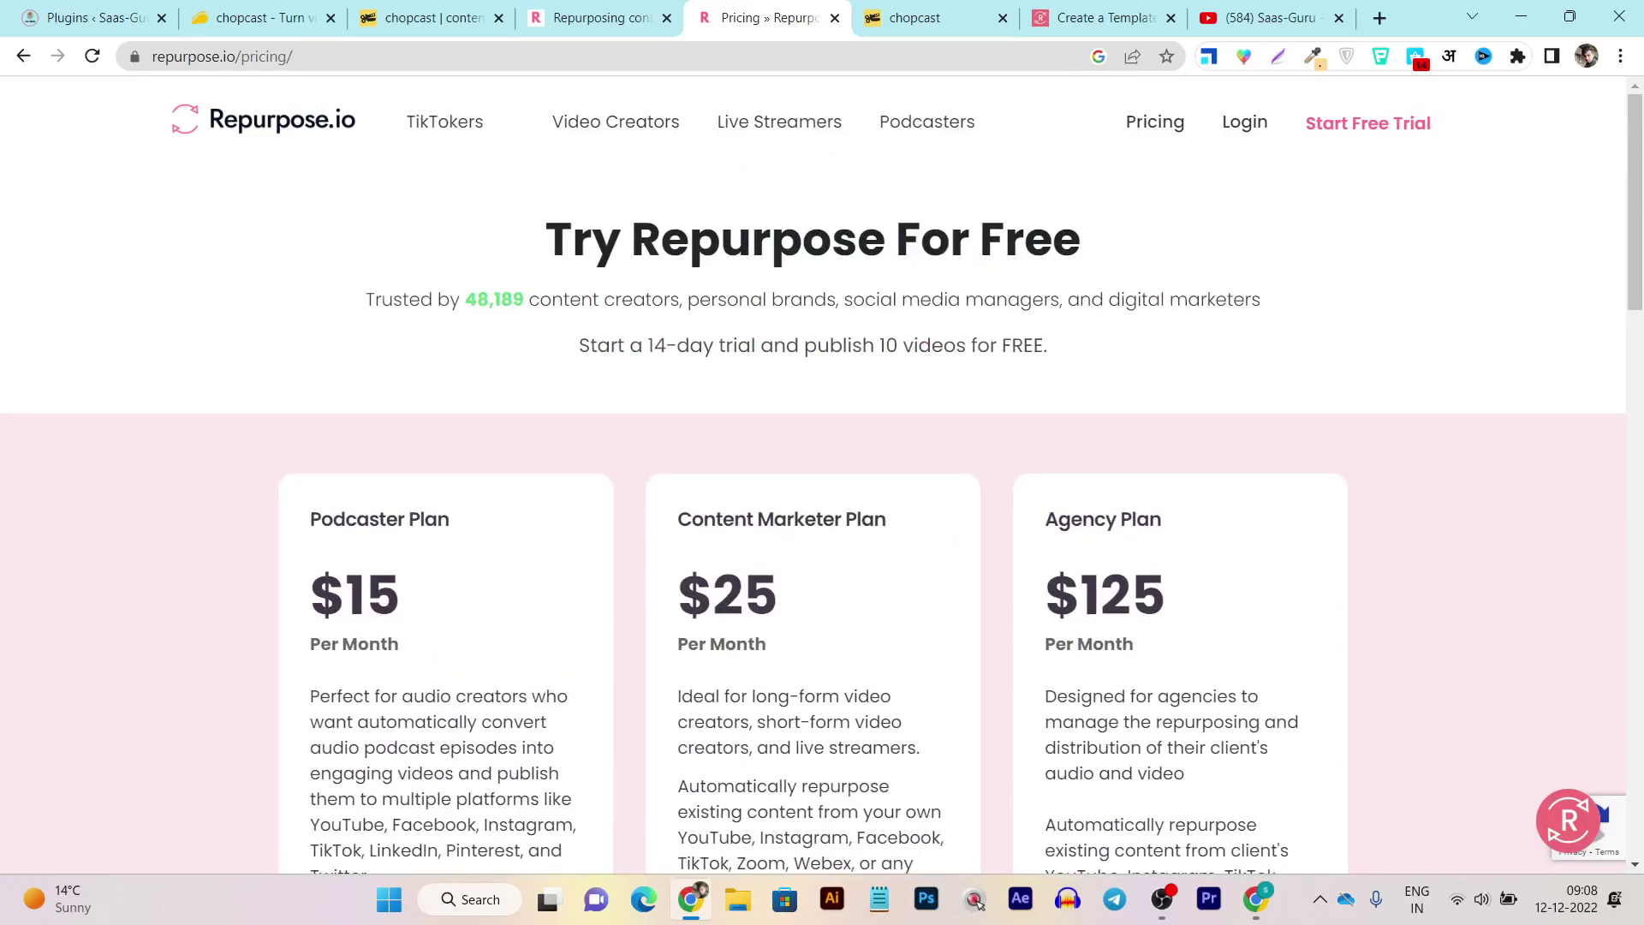
left_click_drag(1049, 345, 648, 345)
scroll(822, 480, "down", 2)
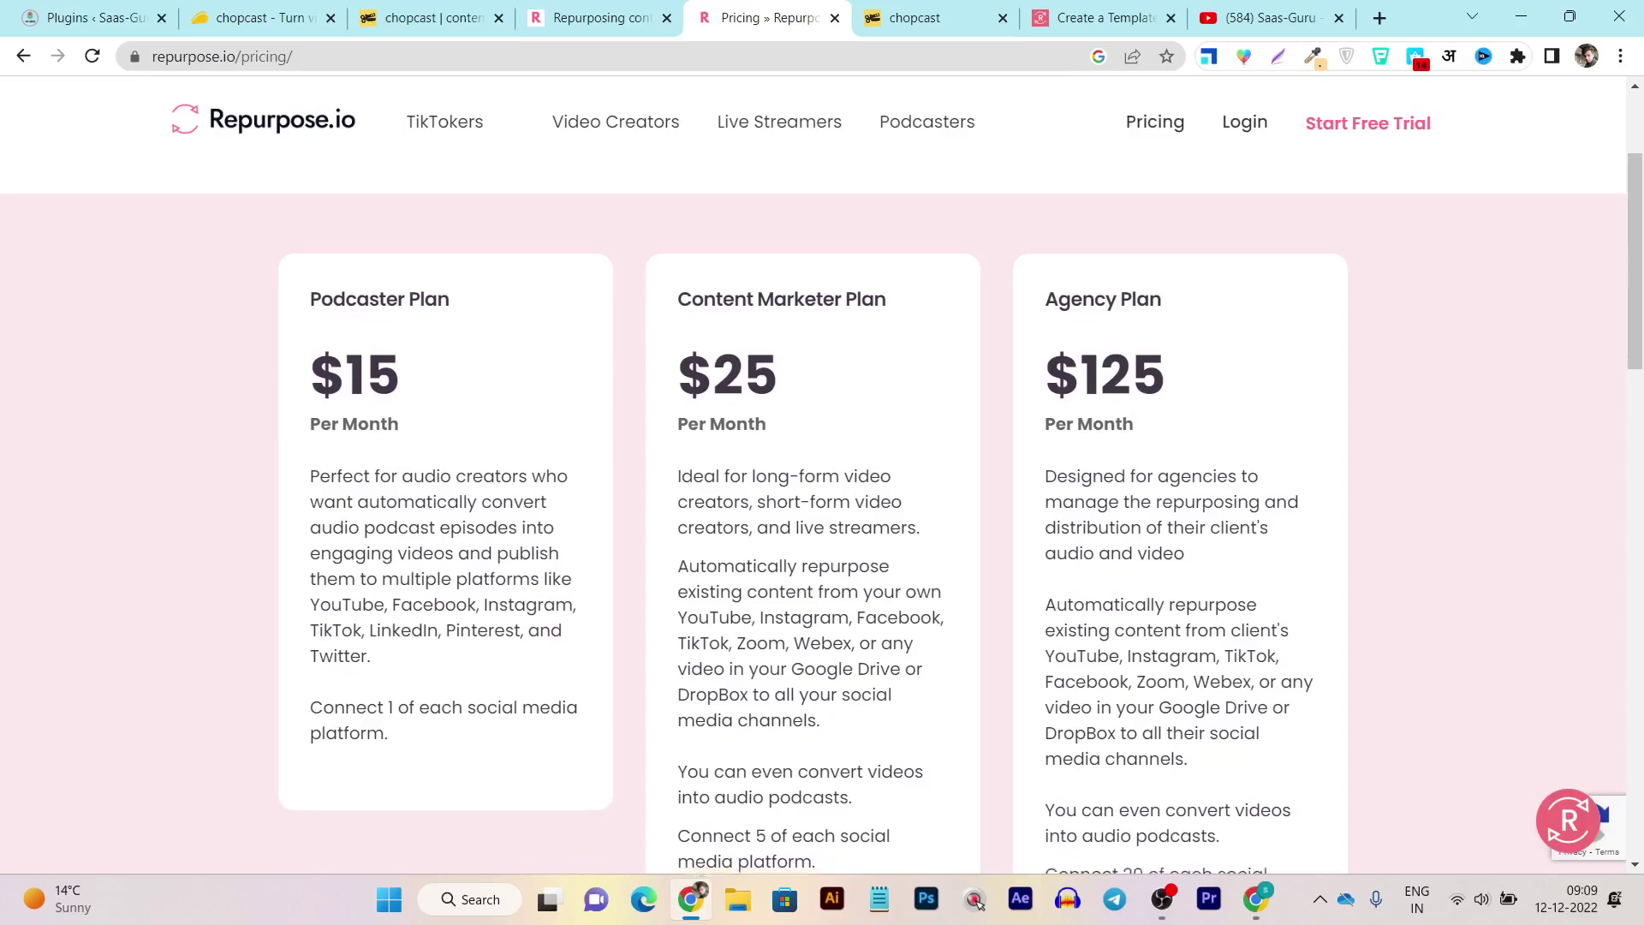
scroll(814, 513, "down", 1)
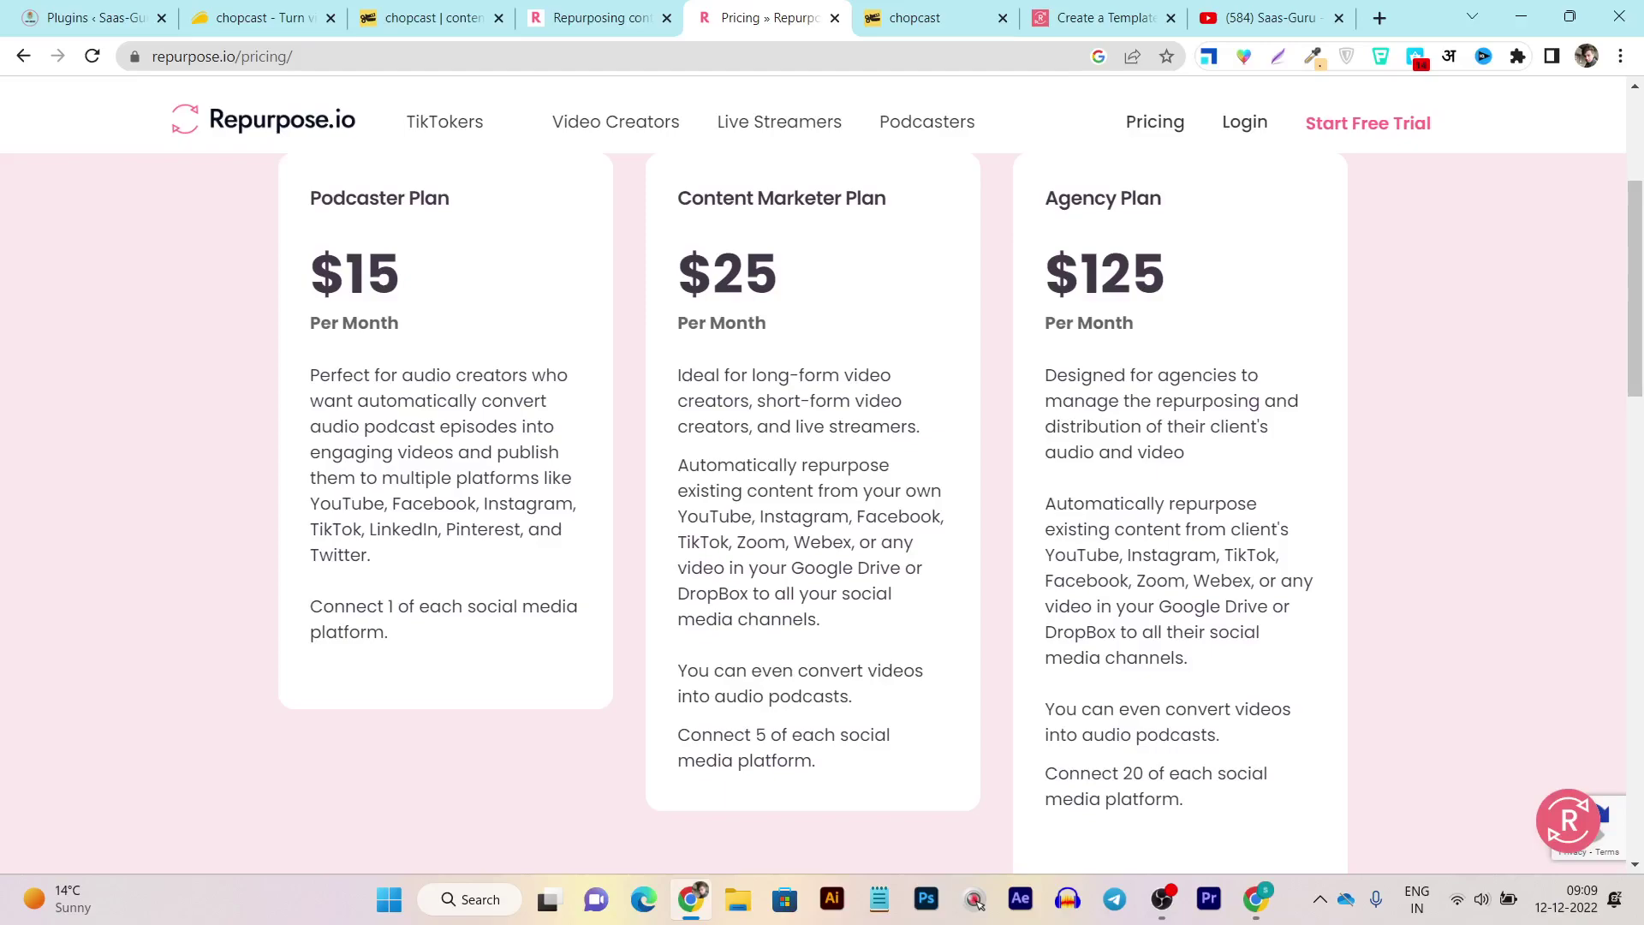
scroll(822, 471, "up", 3)
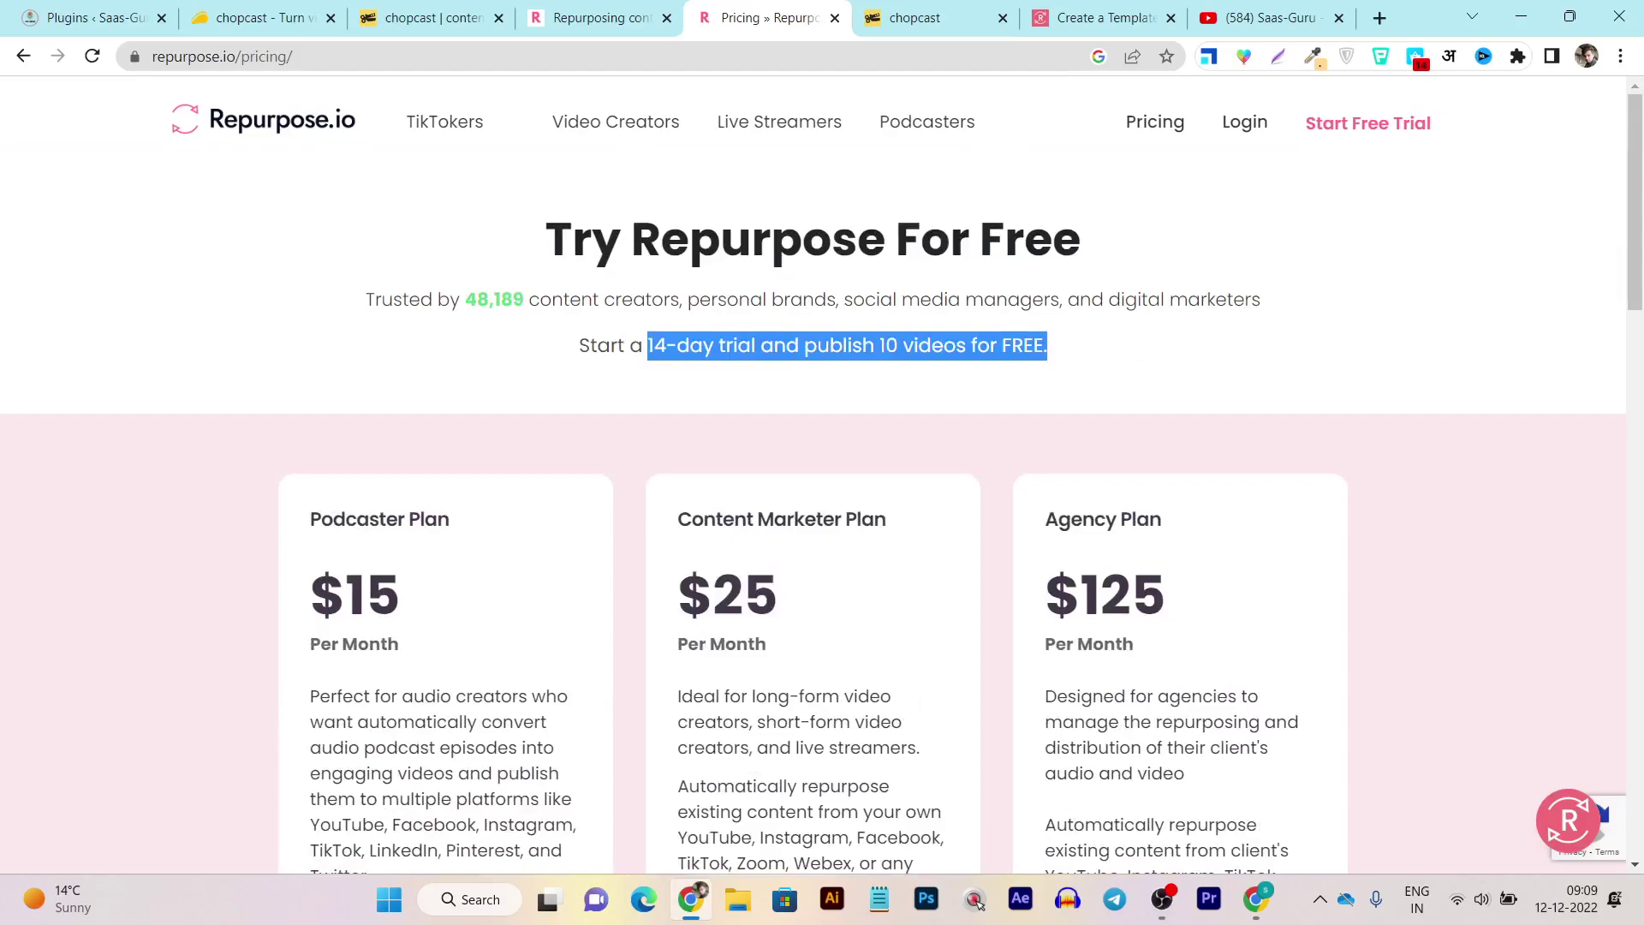
scroll(822, 471, "down", 4)
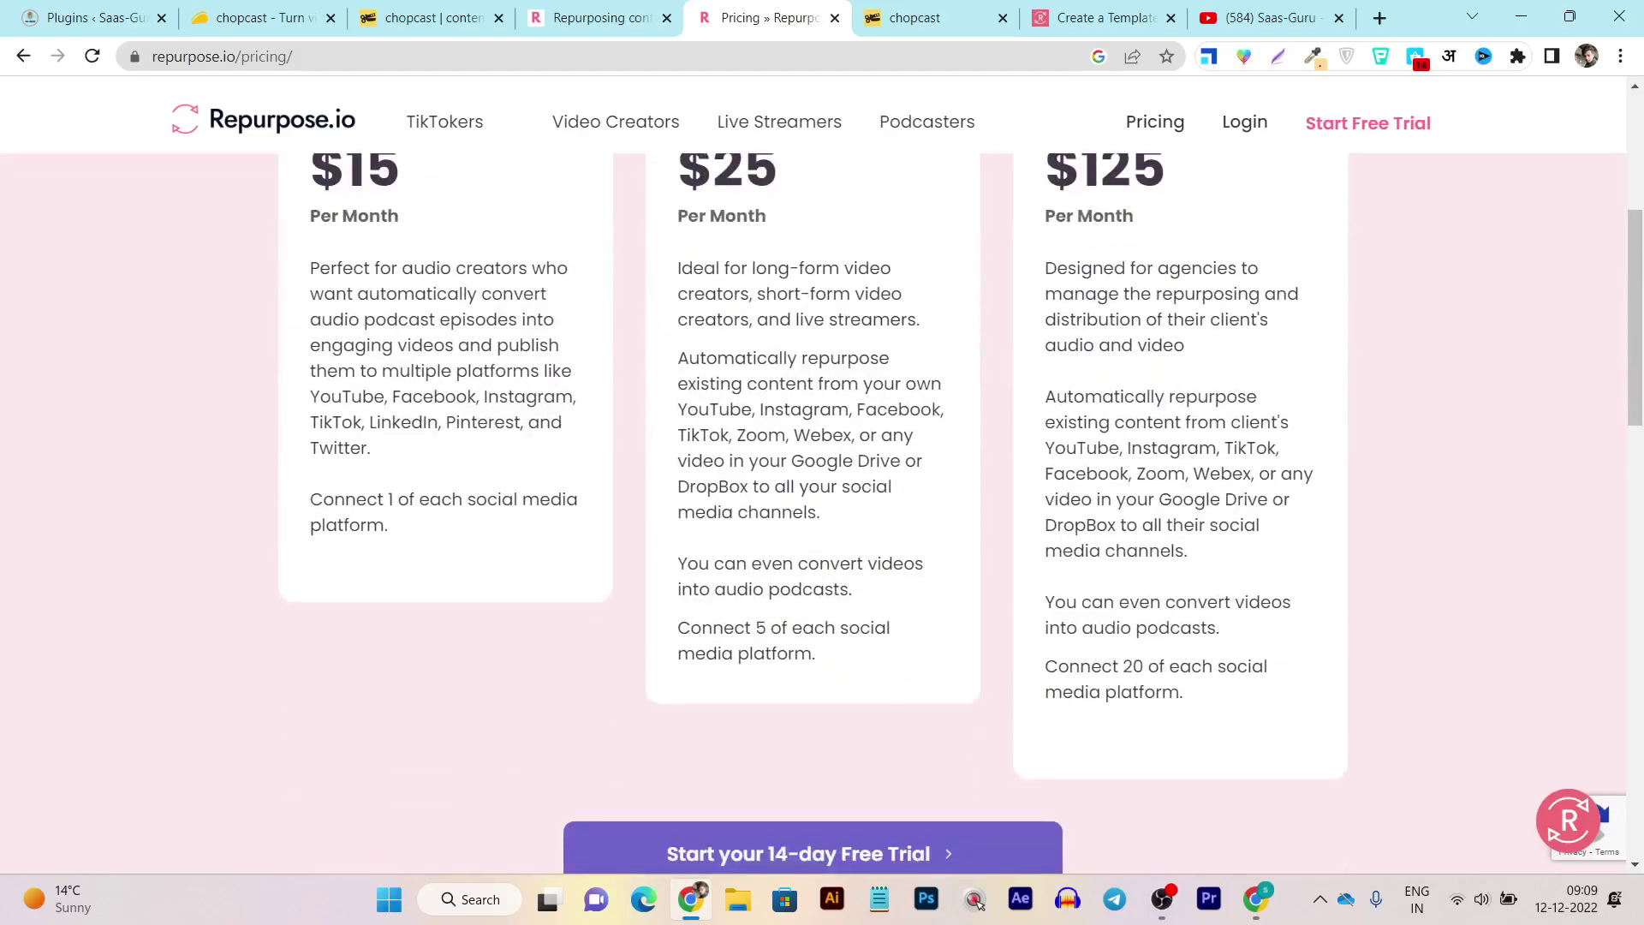